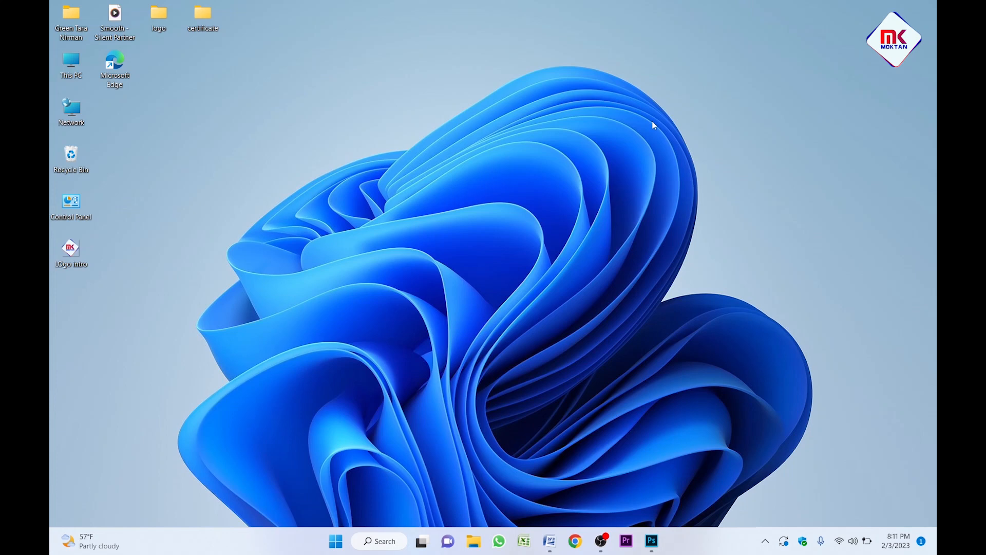
Bring Photoshop's Home screen to the front from the taskbar.
left_click(652, 541)
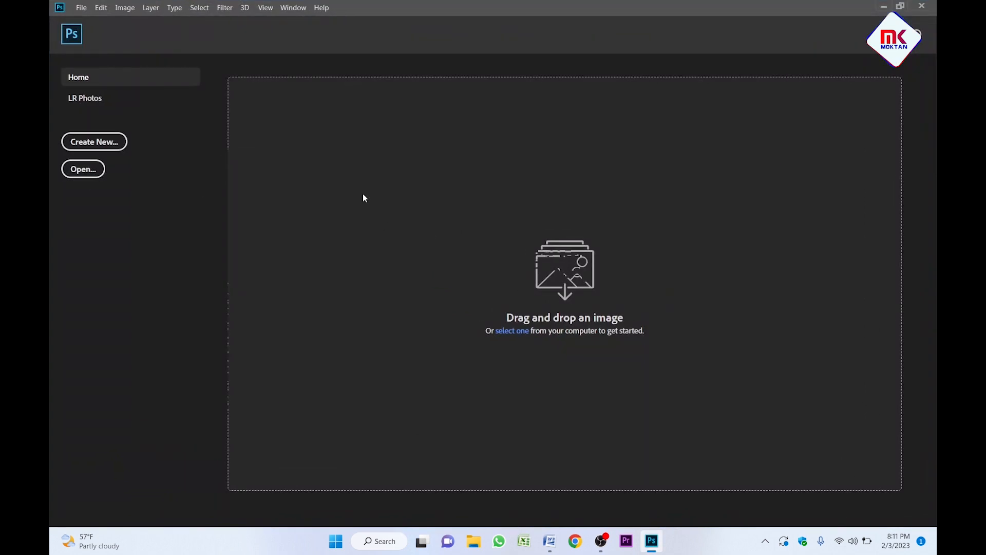
Create a landscape A4 document, 297 × 210 mm at 300 ppi, in RGB colour.
left_click(116, 146)
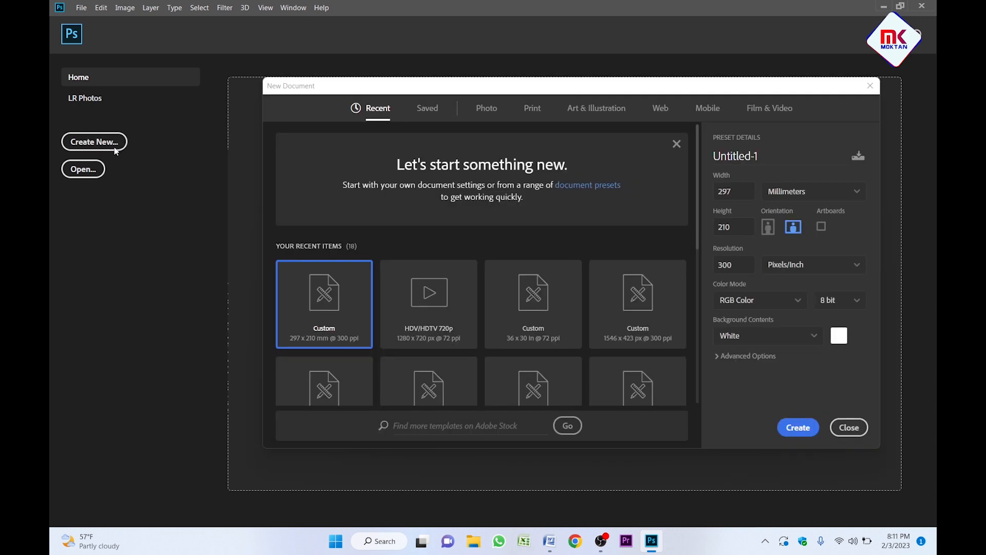
left_click(534, 109)
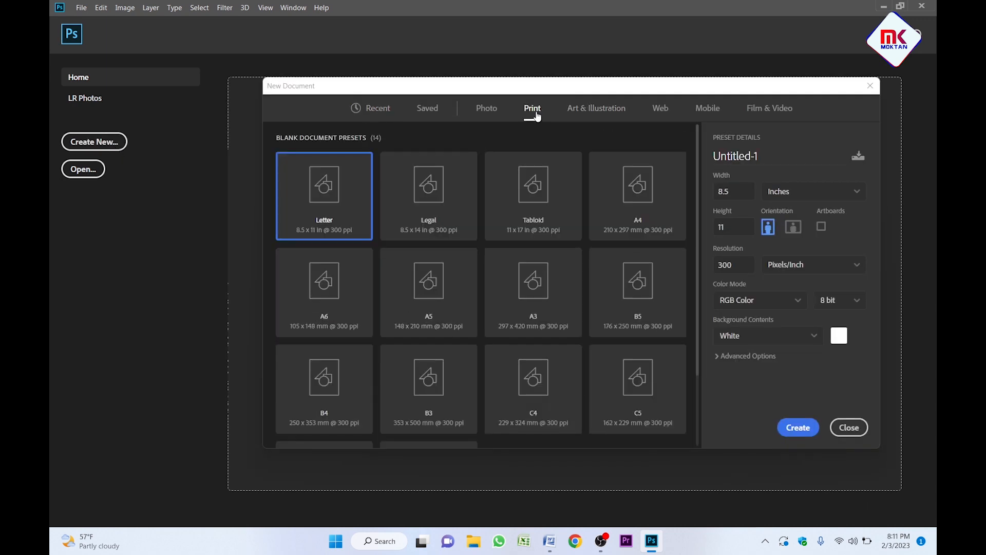
left_click(628, 192)
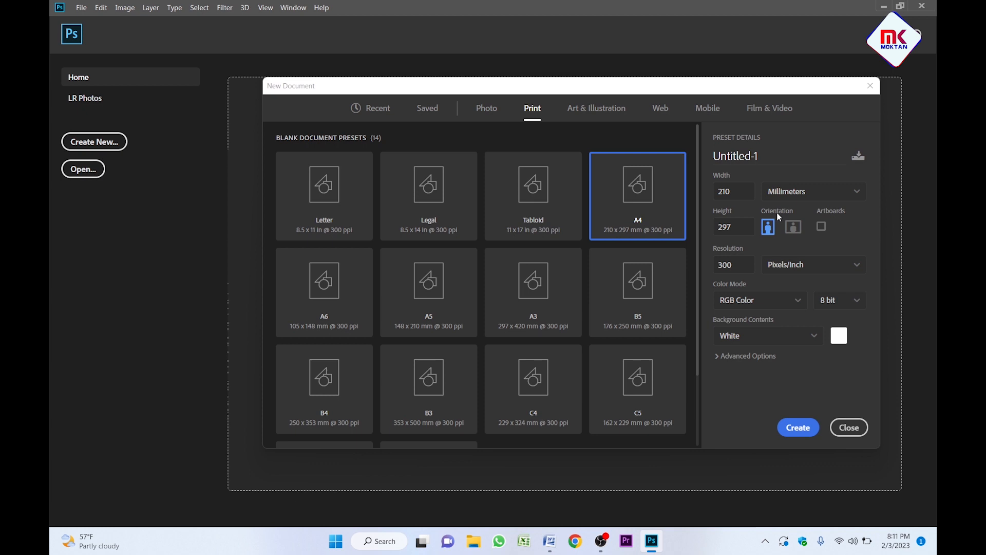
left_click(793, 227)
left_click(752, 305)
left_click(752, 304)
left_click(777, 304)
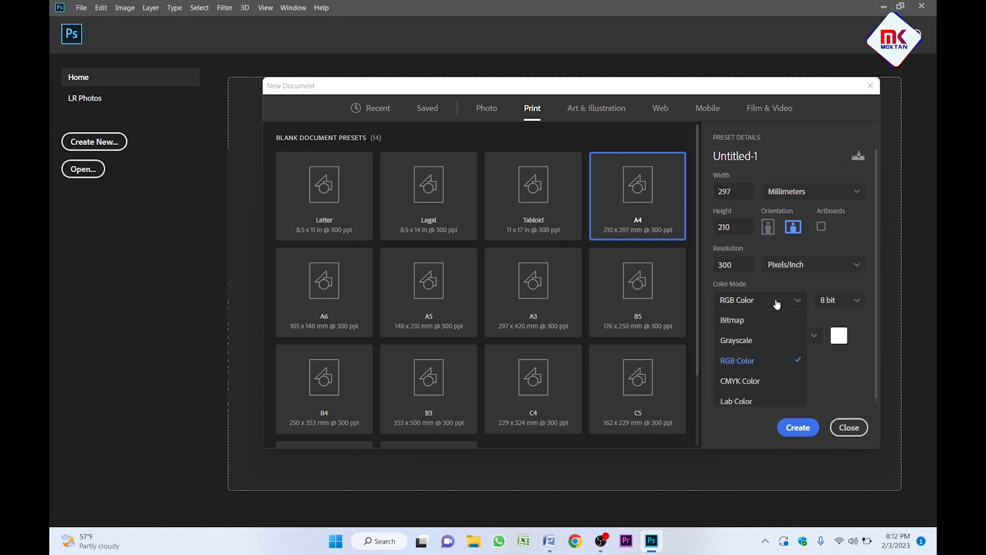
left_click(750, 368)
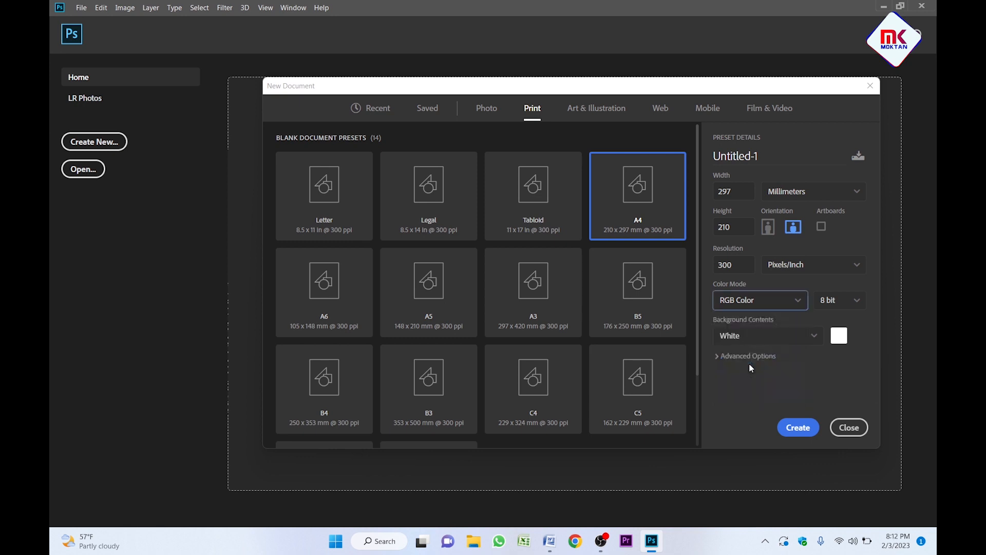
left_click(800, 428)
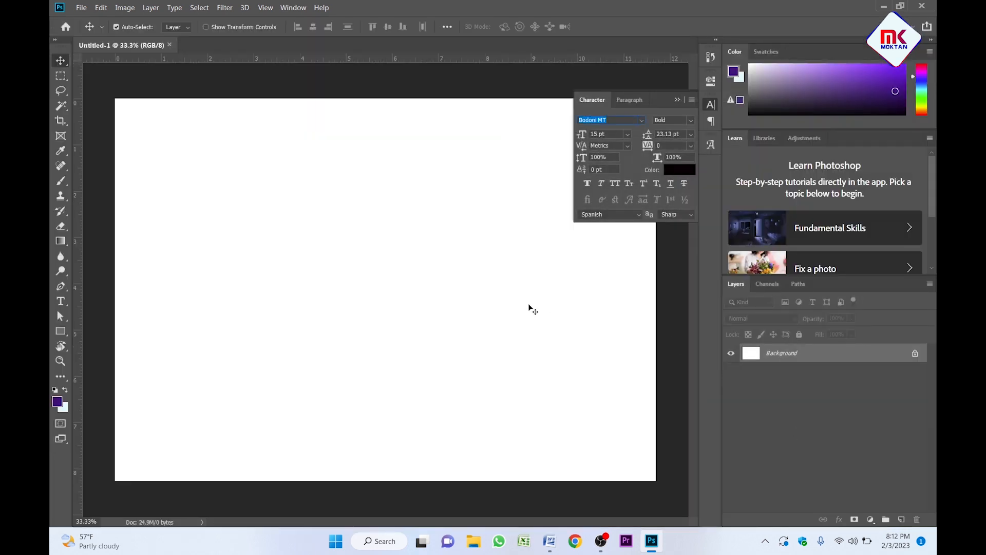
Collapse the floating Character/Paragraph panel to clear the canvas.
left_click(678, 100)
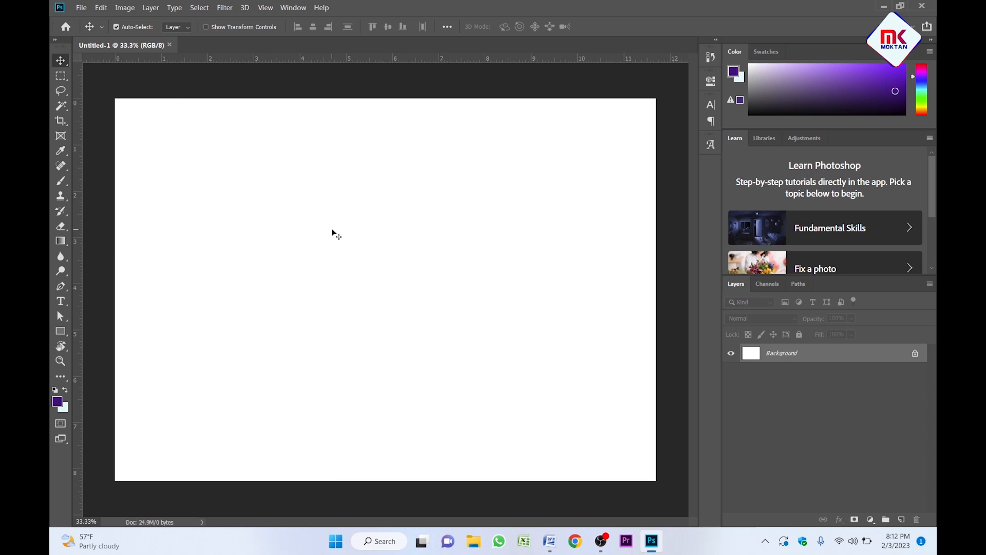
Add a placeholder Lorem Ipsum text layer near the page's top left.
left_click(65, 304)
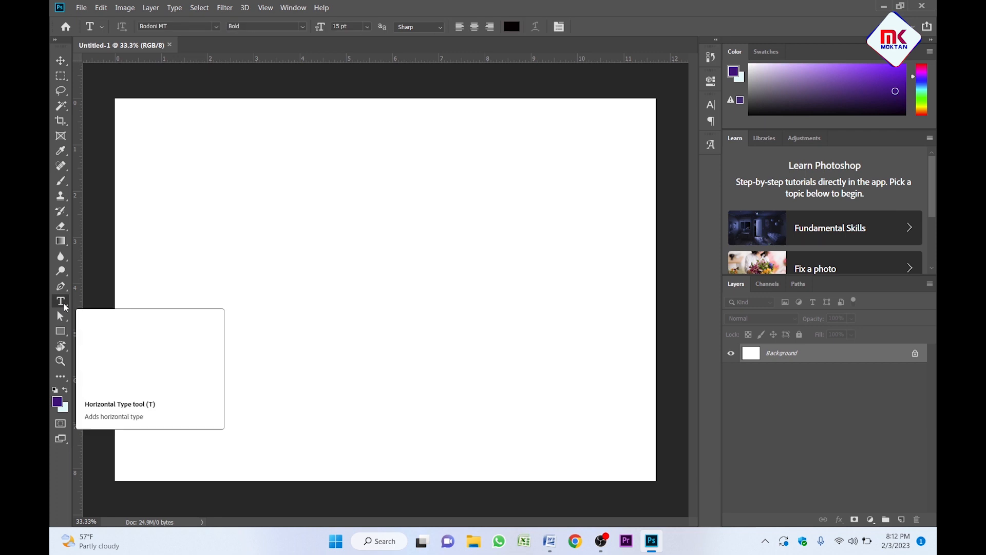
left_click(185, 155)
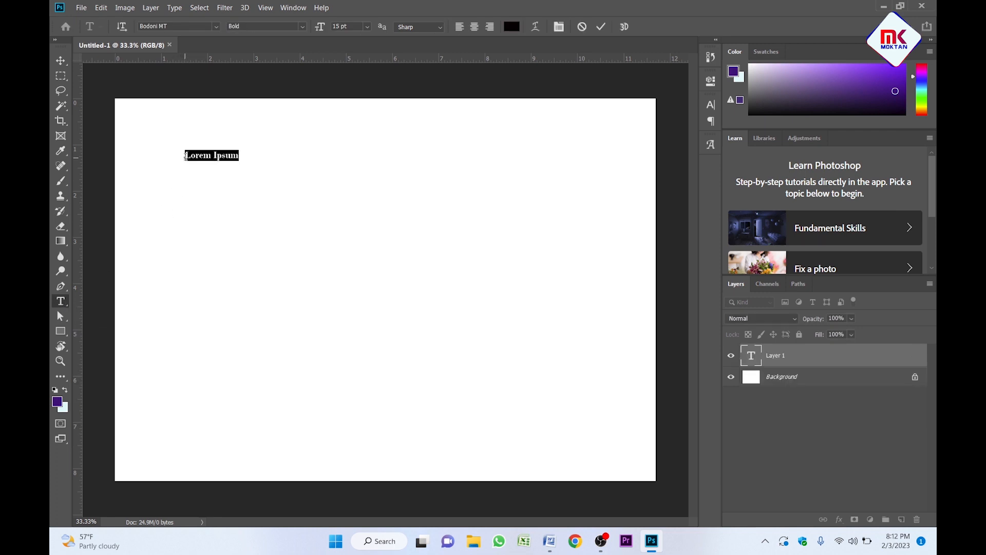
left_click(60, 60)
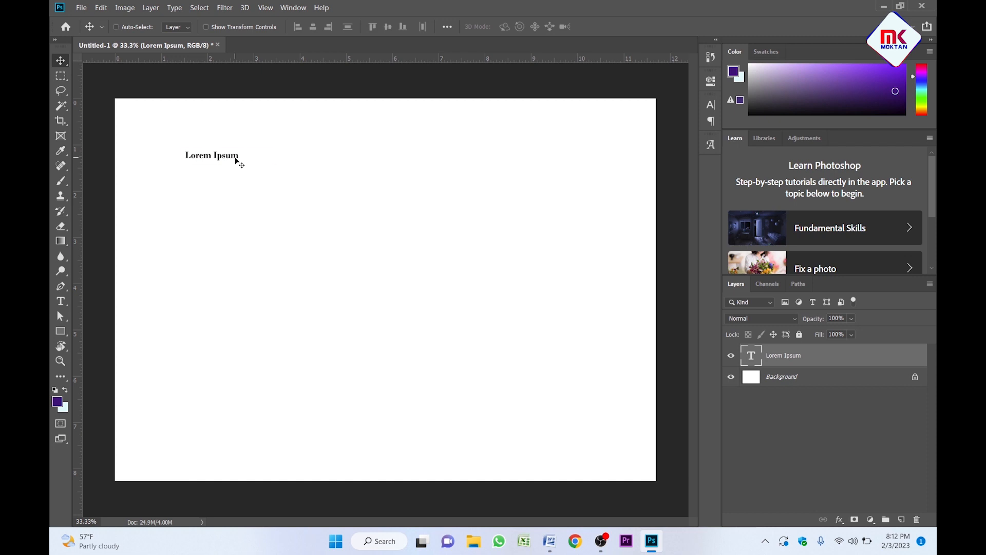
Scale the Lorem Ipsum text to about 205%, then bring up the Word certificate draft.
key("ctrl+t")
left_click_drag(245, 164, 298, 163)
key("Return")
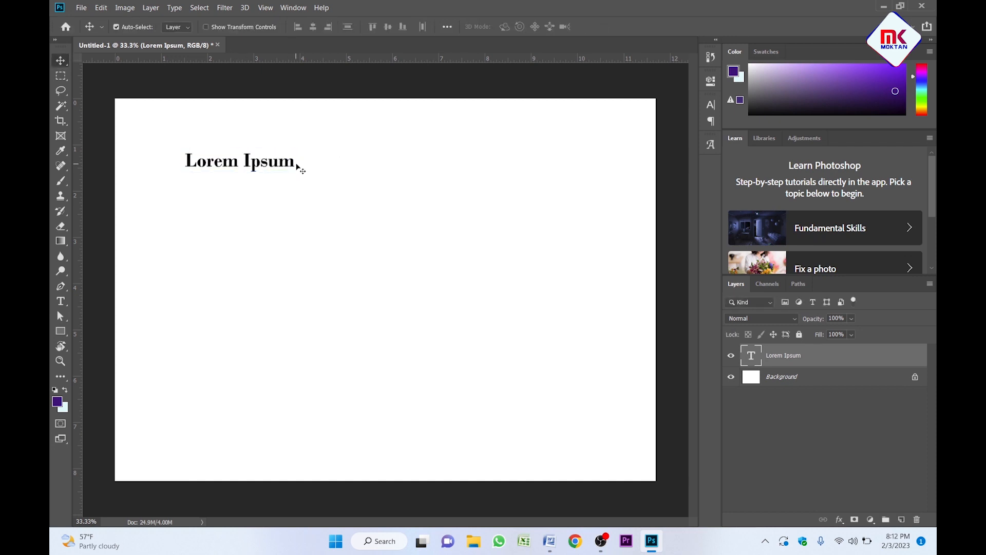
left_click(550, 541)
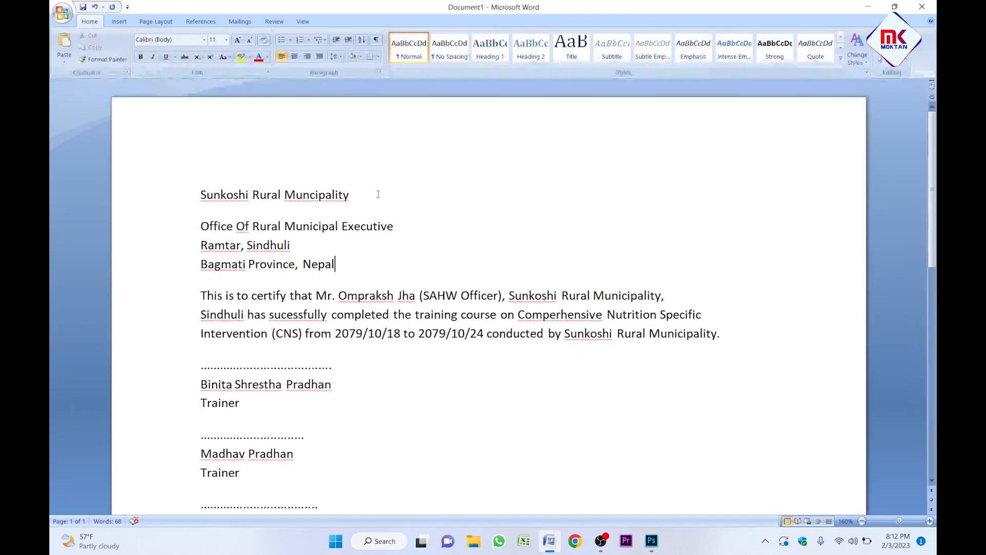
Replace the placeholder with the Word title 'Sunkoshi Rural Muncipality' and shift it right.
left_click_drag(378, 194, 215, 208)
key("ctrl+c")
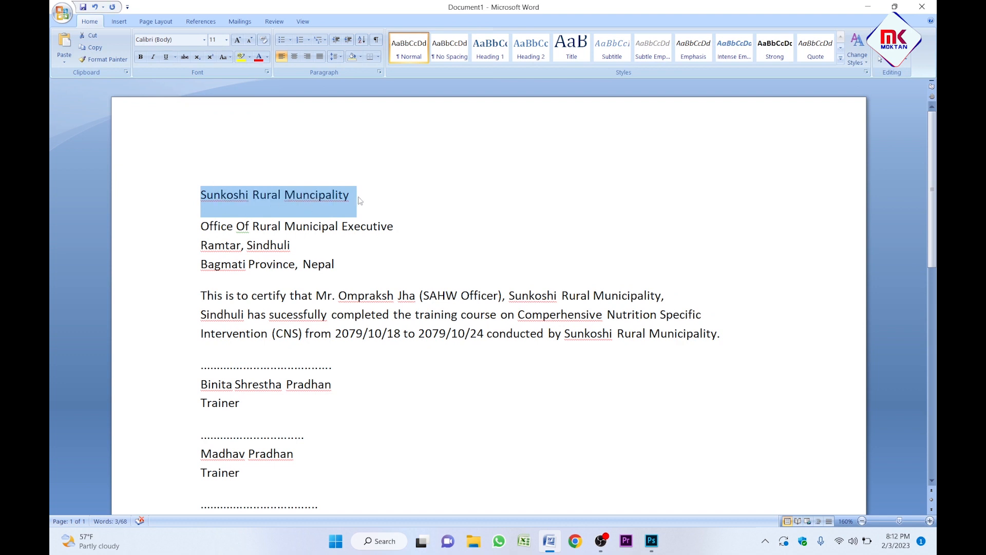
left_click(648, 543)
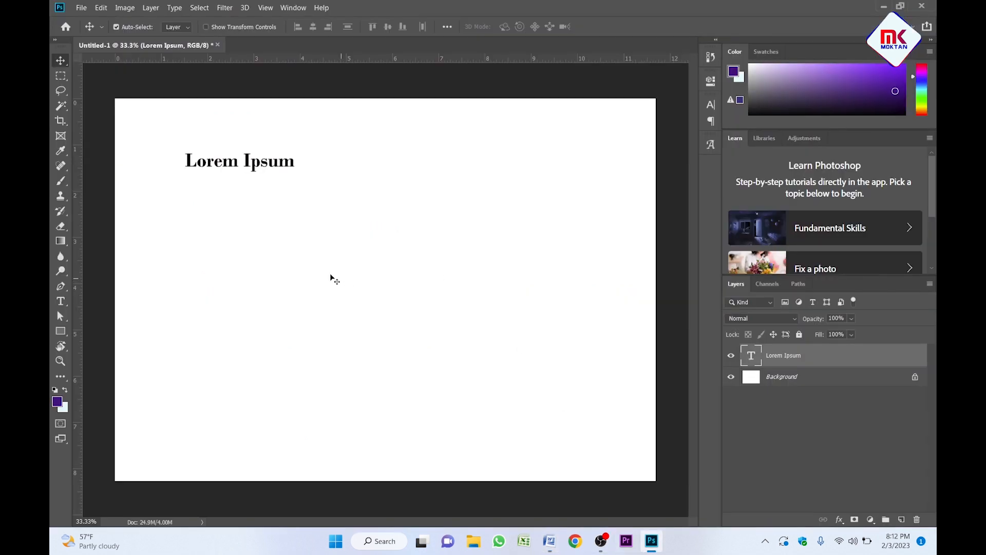
double_click(242, 163)
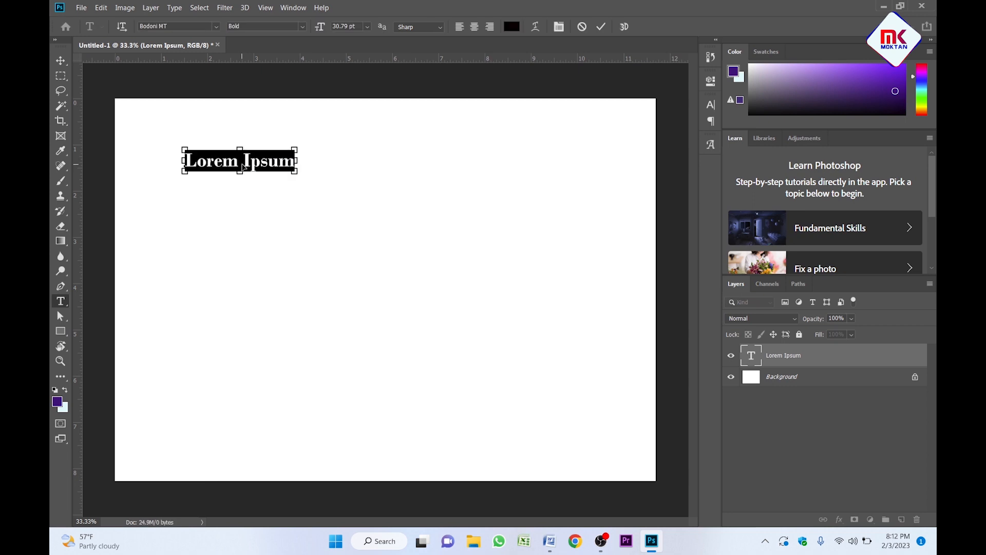
key("ctrl+v")
key("ctrl+Return")
key("v")
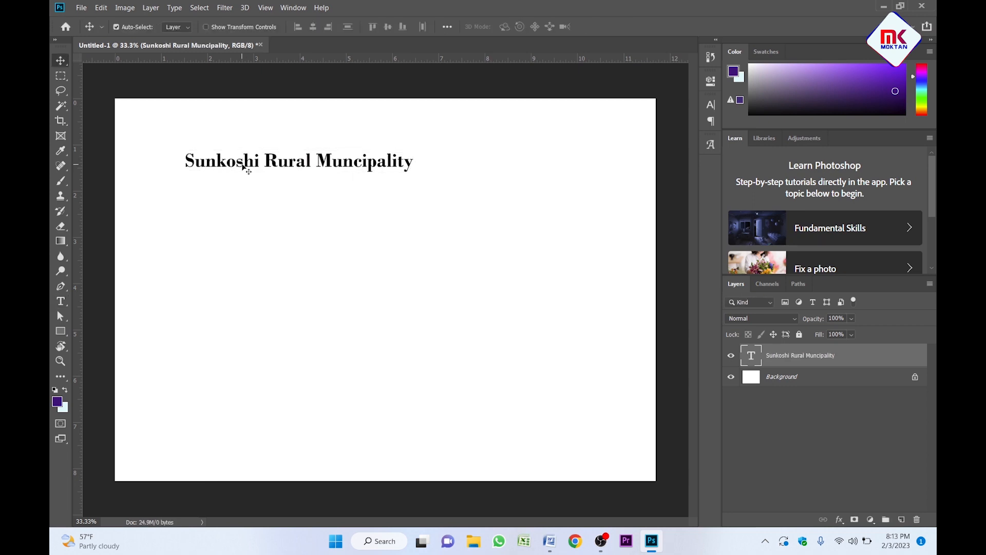
left_click_drag(245, 164, 274, 165)
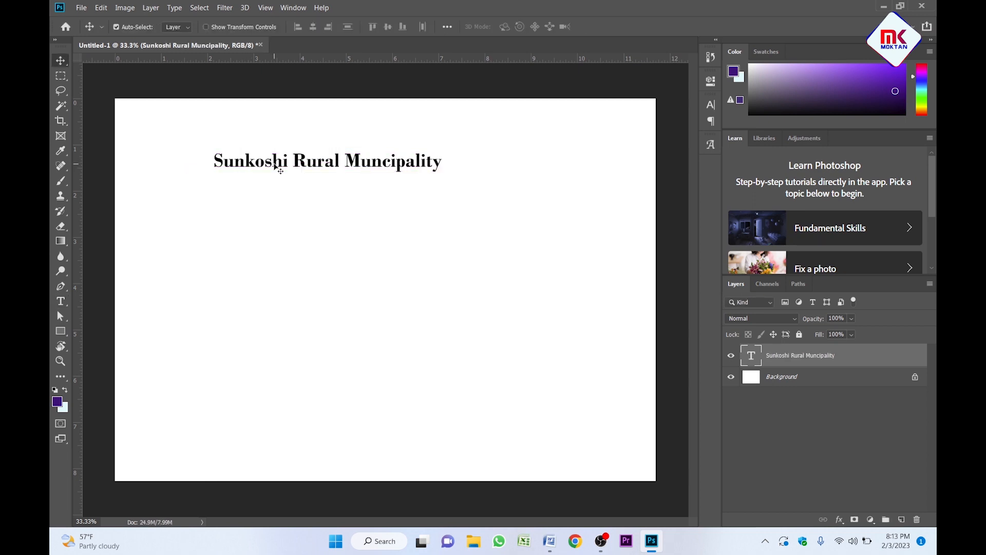
Add the address text from Word, breaking lines after Executive and Sindhuli.
key("alt+Tab")
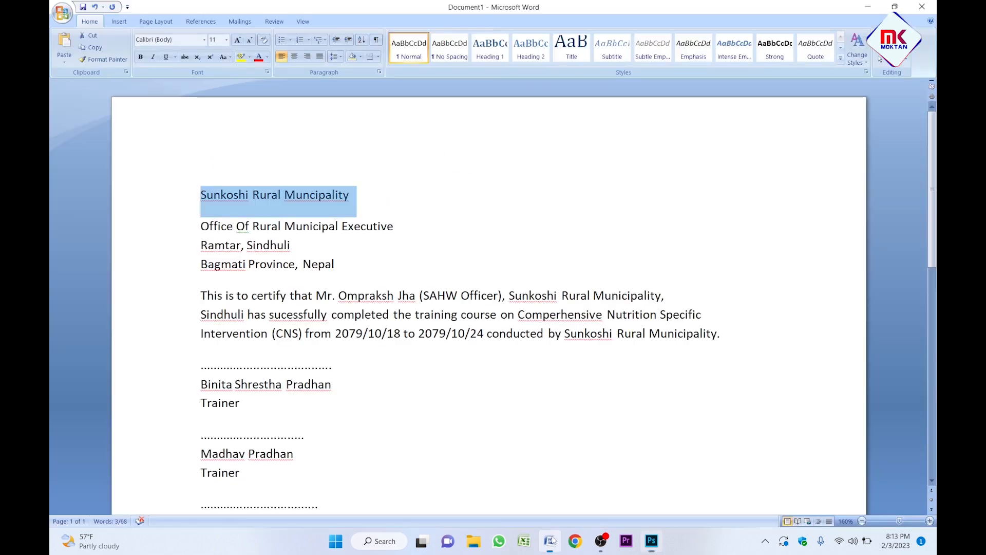
left_click_drag(200, 222, 335, 267)
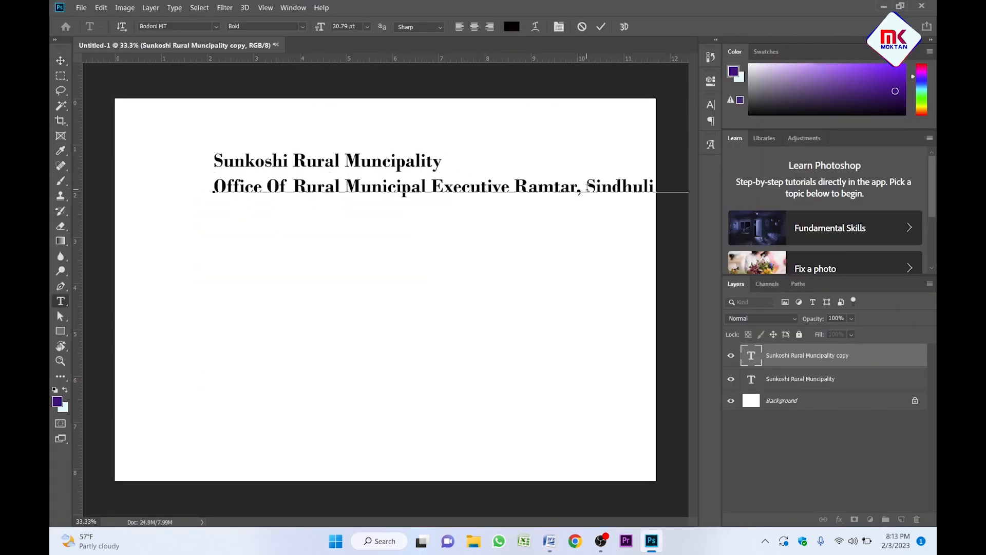
left_click(514, 186)
key("Return")
left_click(356, 219)
key("Return")
key("ctrl+Return")
key("v")
left_click(711, 105)
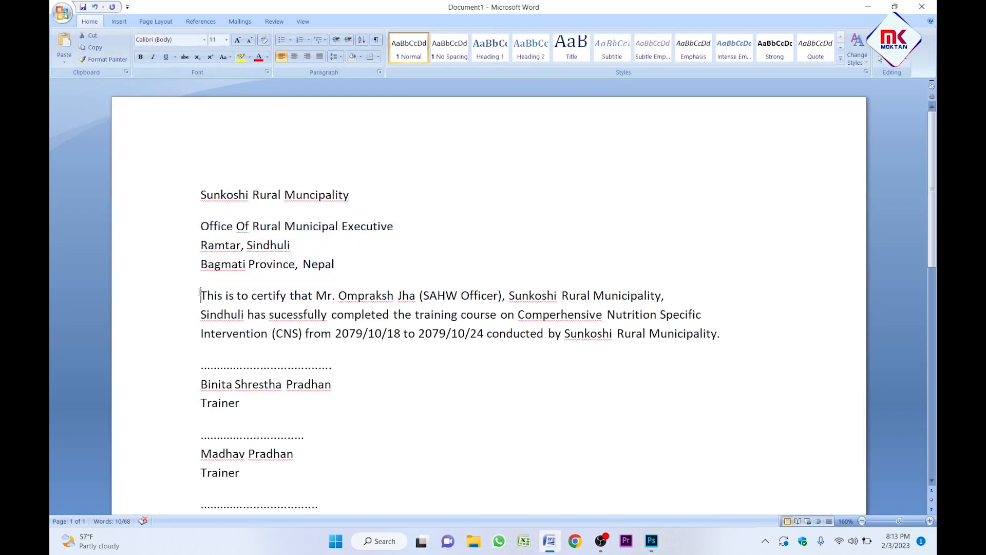
Paste the certifying paragraph into a text box and set it to 20 pt.
left_click_drag(200, 296, 671, 352)
key("ctrl+c")
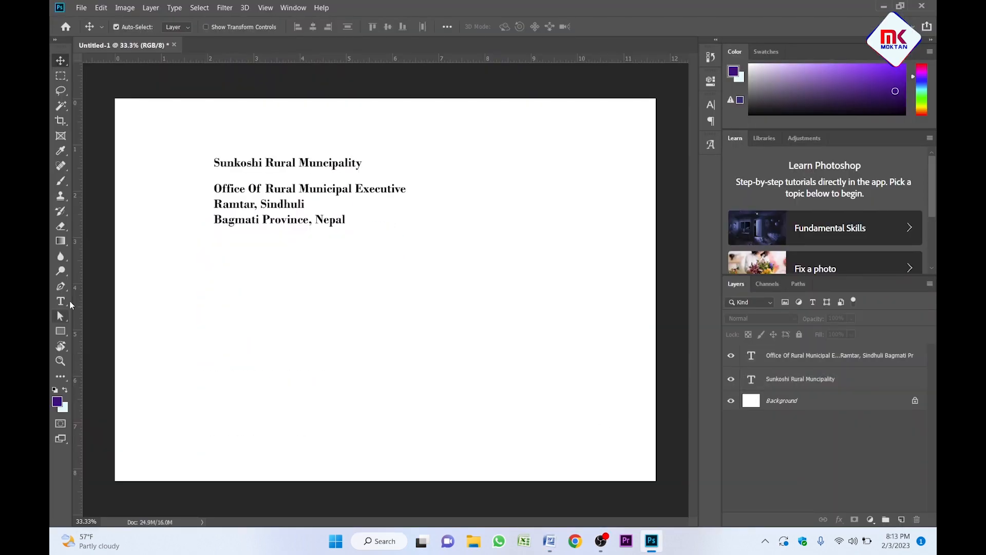
left_click_drag(171, 297, 595, 380)
key("ctrl+v")
type("20")
key("Return")
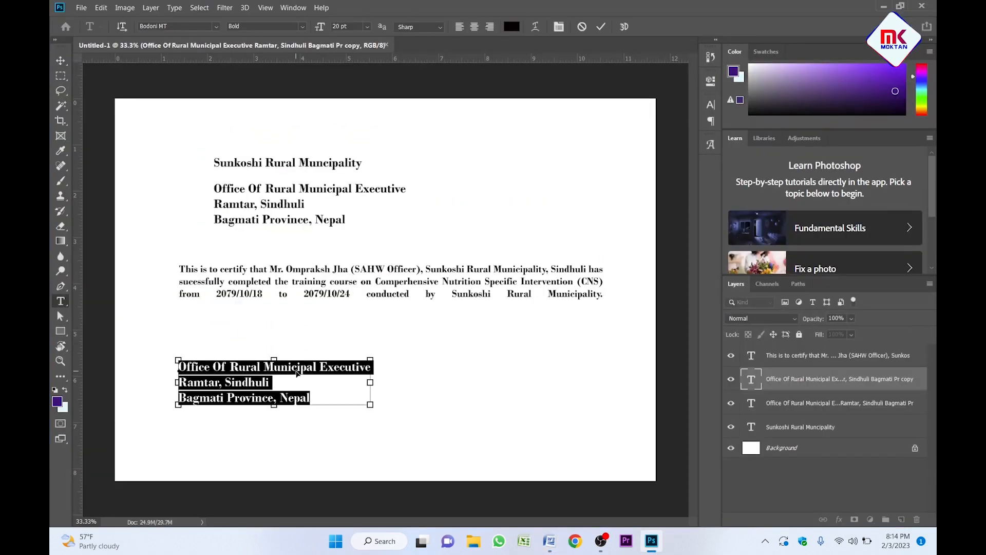
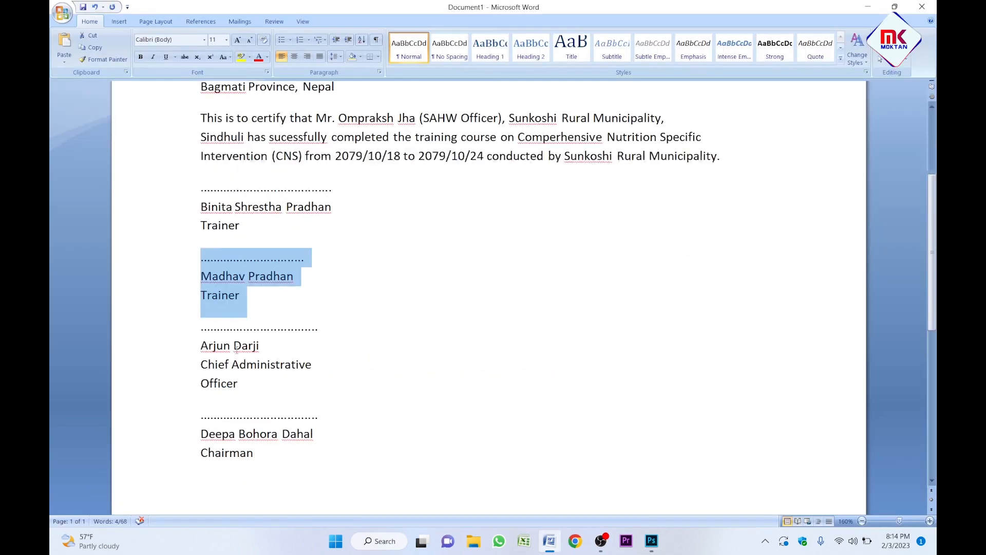
Paste the four signature blocks as separate text layers and place them on the page.
left_click_drag(200, 325, 242, 390)
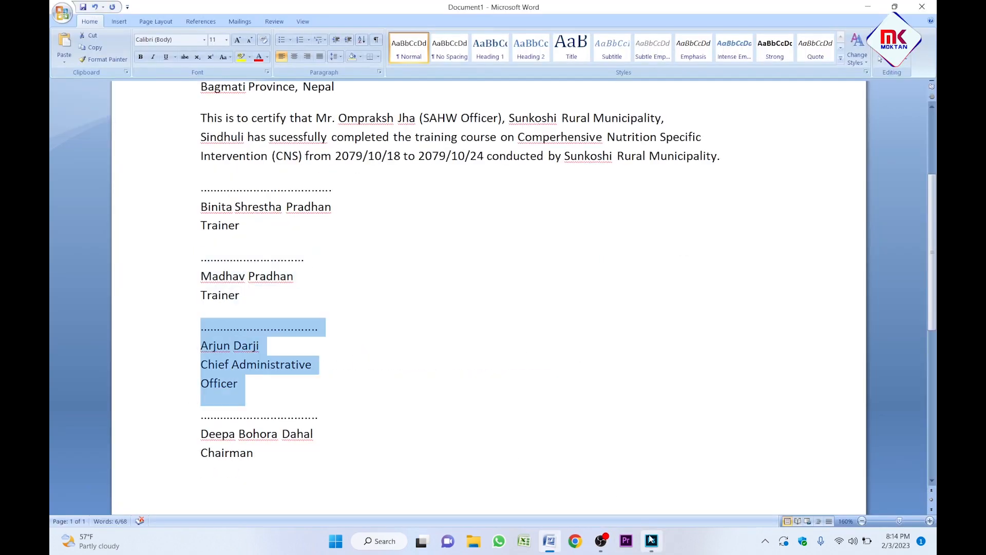
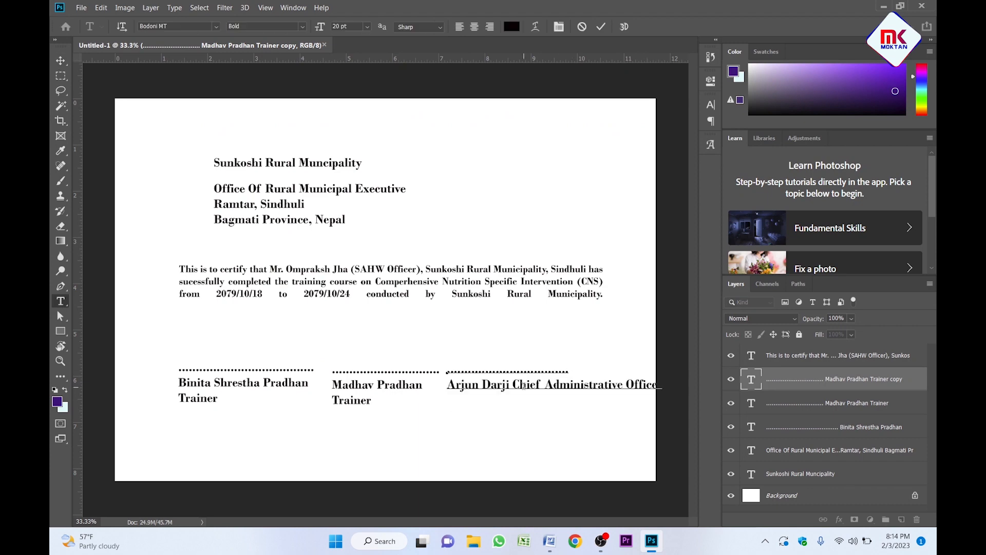
key("Return")
key("ctrl+j")
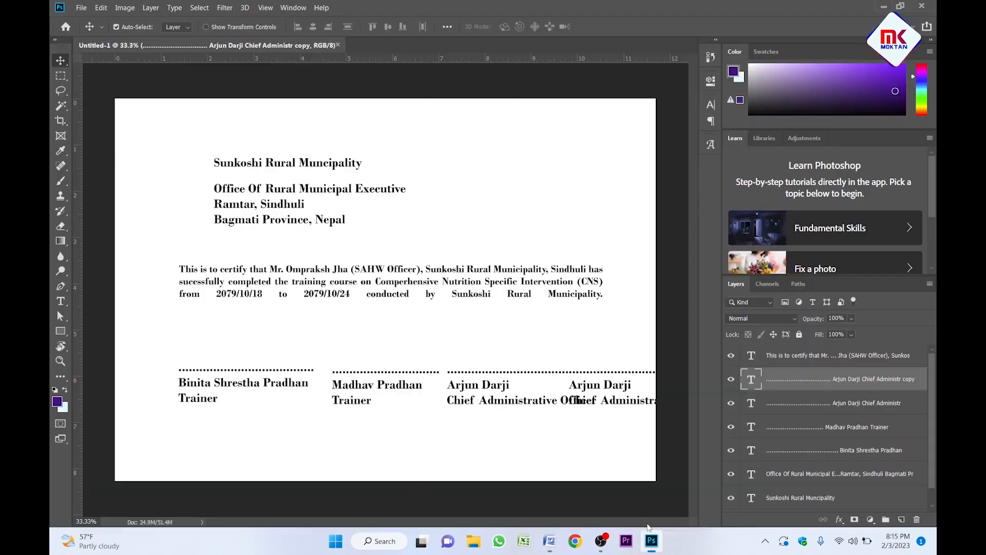
key("ctrl+v")
mouse_move(596, 376)
left_mouse_down()
mouse_move(337, 343)
mouse_move(549, 443)
left_mouse_up()
key("Return")
key("Return")
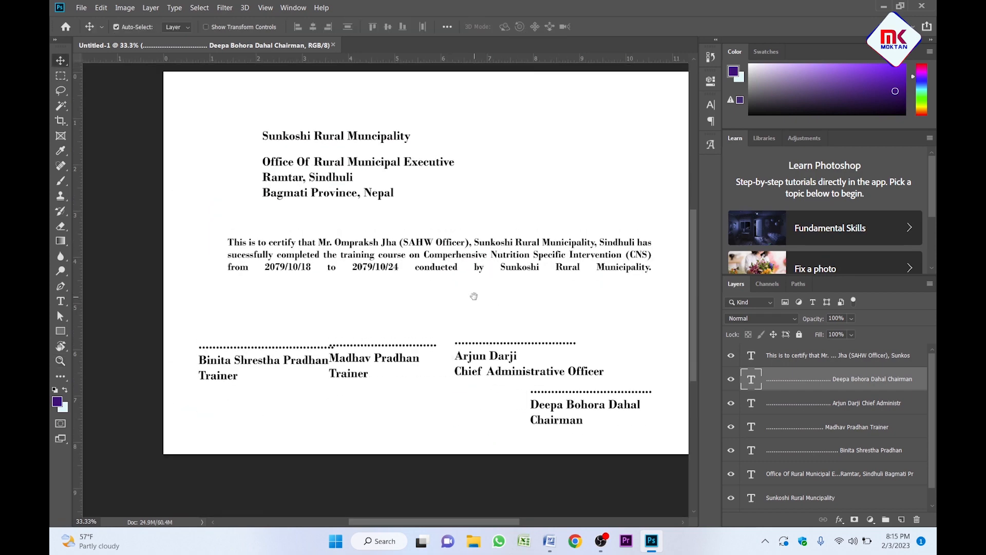
left_click(452, 300)
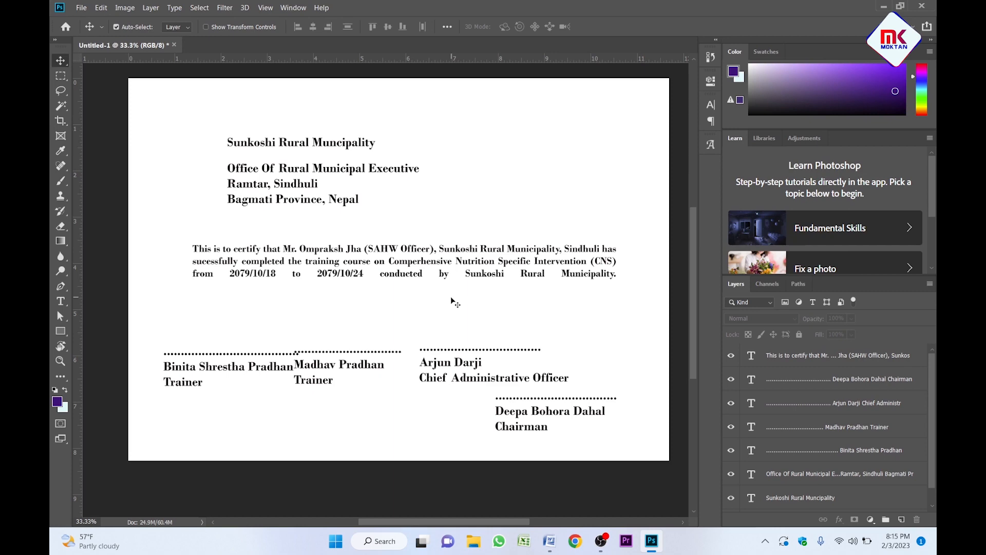
Zoom in on the header and reposition the municipality title.
key("z")
left_click(340, 162)
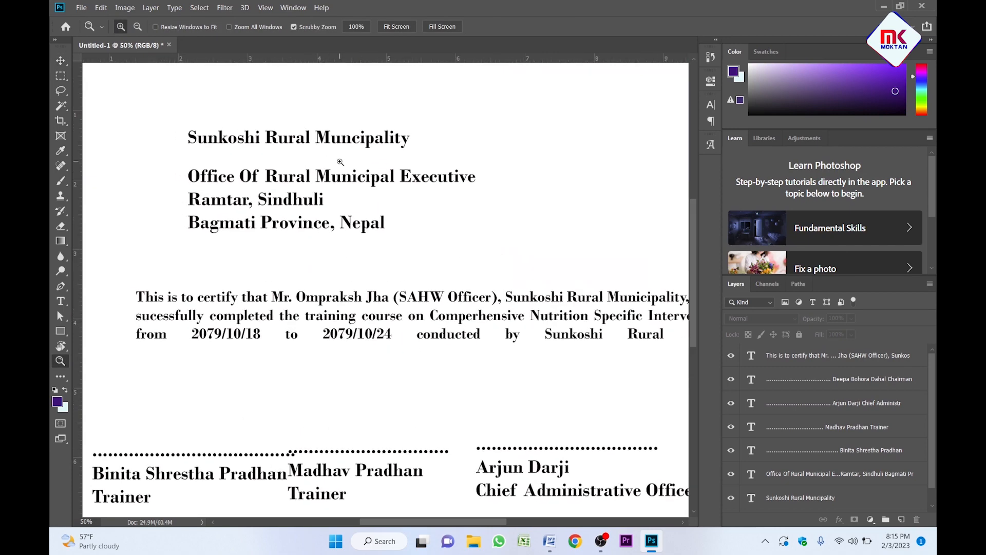
left_click(340, 162)
left_click(340, 162, "alt")
key("v")
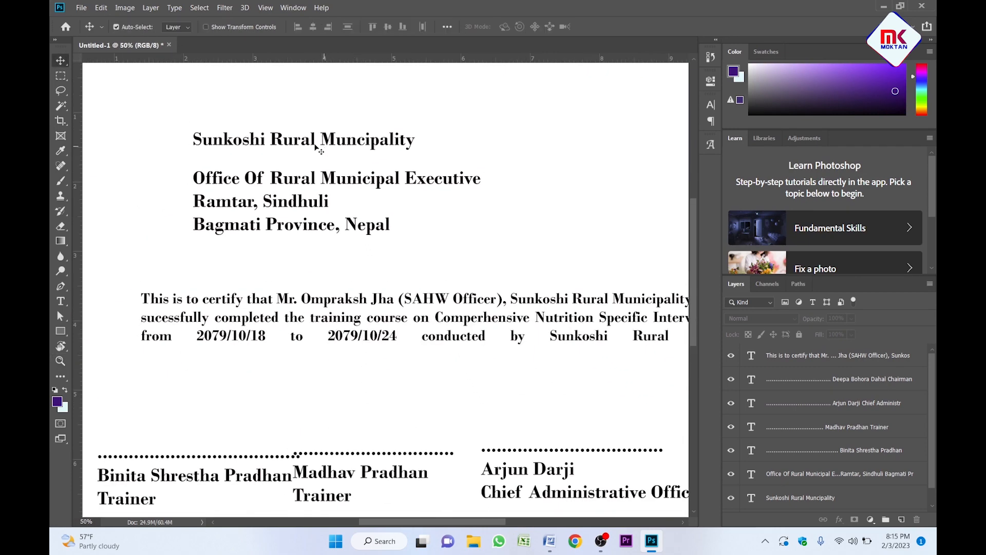
left_click_drag(302, 143, 349, 133)
key("z")
left_click(364, 146, "alt")
left_click_drag(363, 90, 383, 186)
left_click(386, 234)
key("v")
left_click_drag(390, 234, 375, 227)
Set the title font to Gotham and nudge it toward the page centre.
left_click(711, 106)
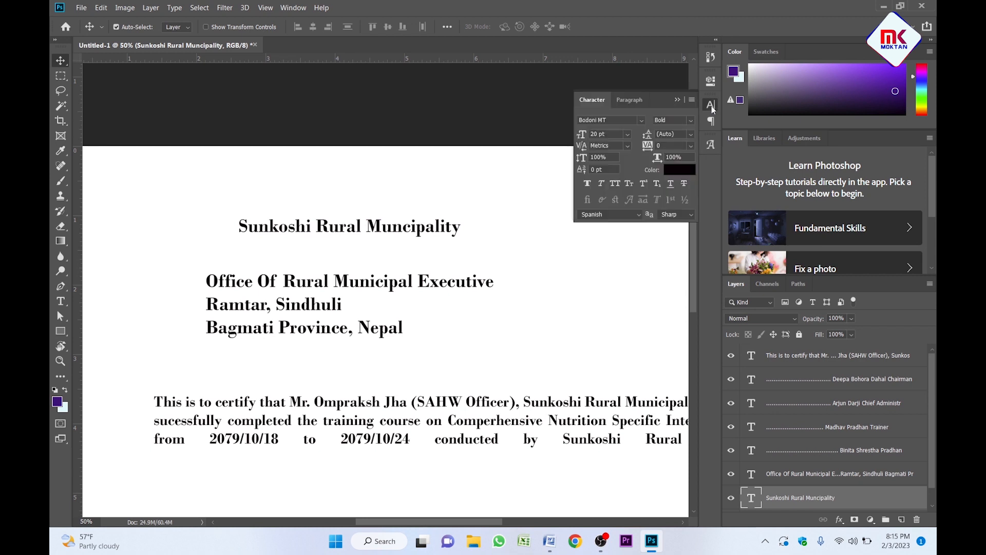
left_click(642, 122)
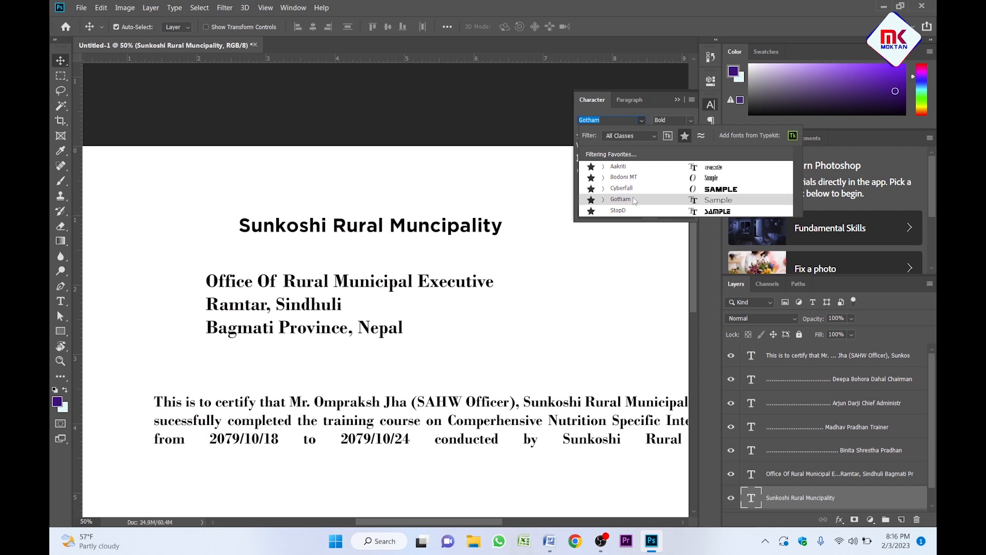
left_click(635, 201)
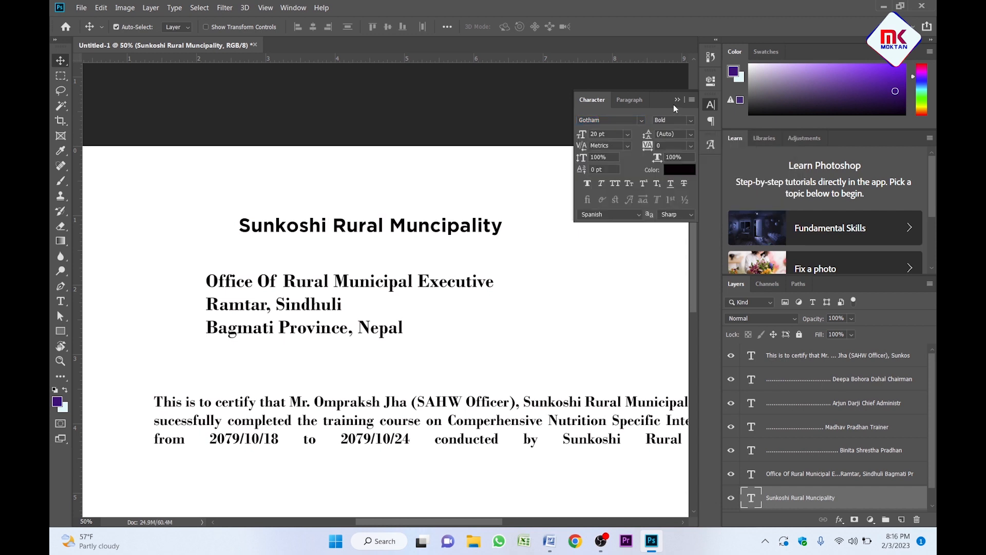
left_click_drag(399, 222, 400, 207)
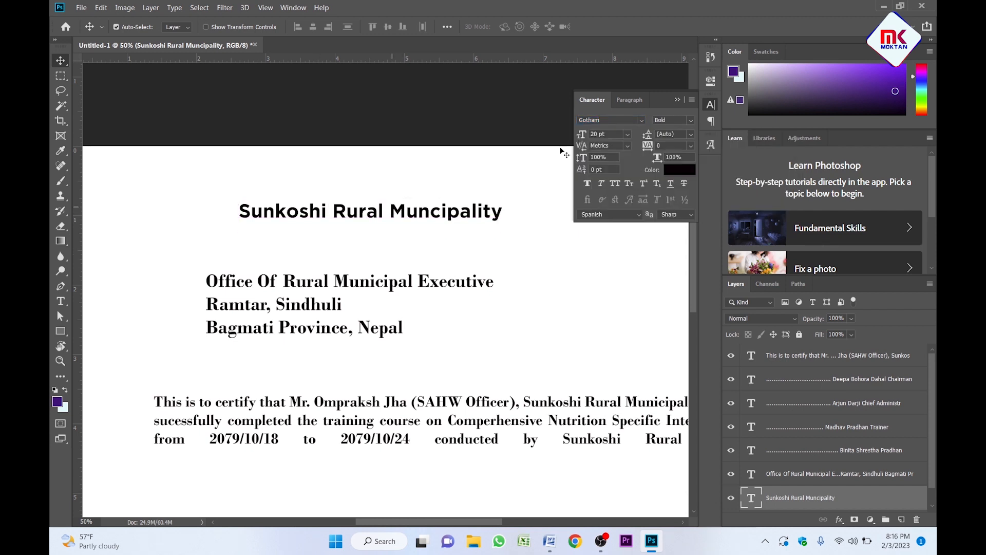
left_click(678, 99)
scroll(390, 208, "down", 1)
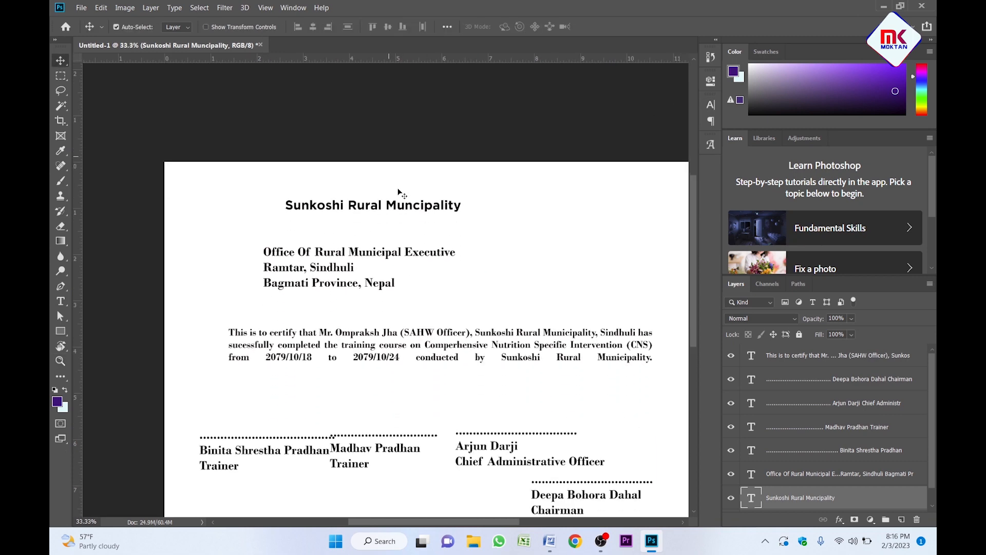
left_click_drag(398, 206, 420, 204)
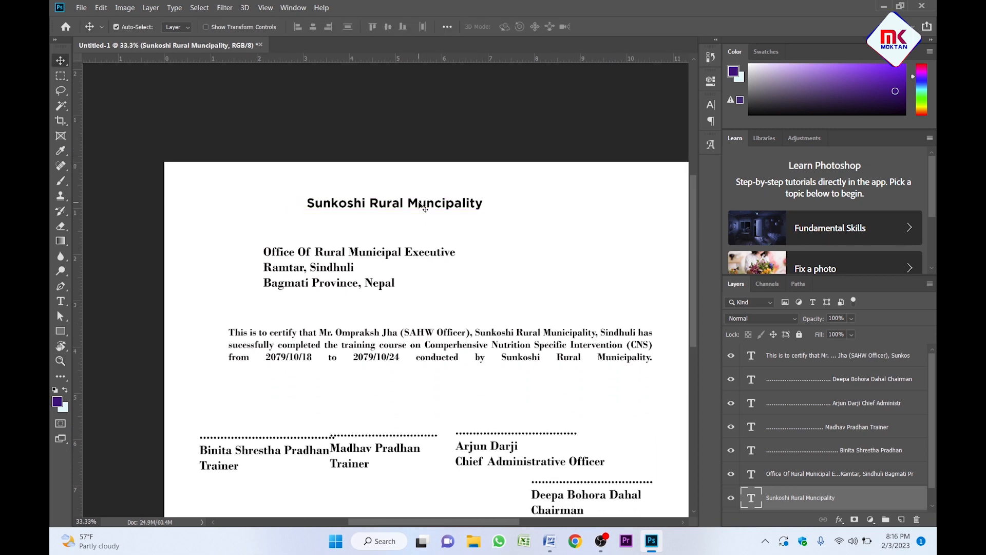
Enlarge the title to about 176% and move the address block up beneath it.
key("ctrl+t")
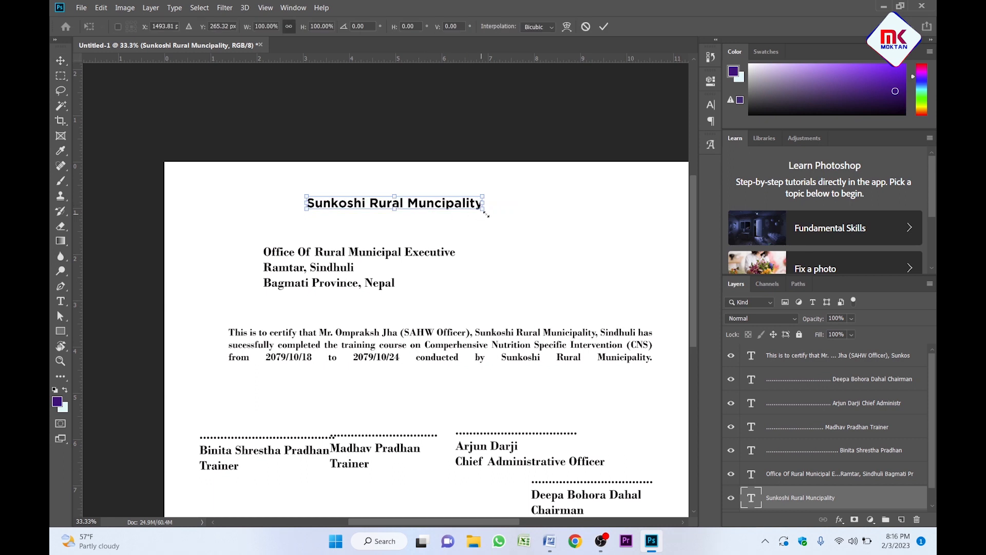
left_click_drag(485, 212, 618, 226)
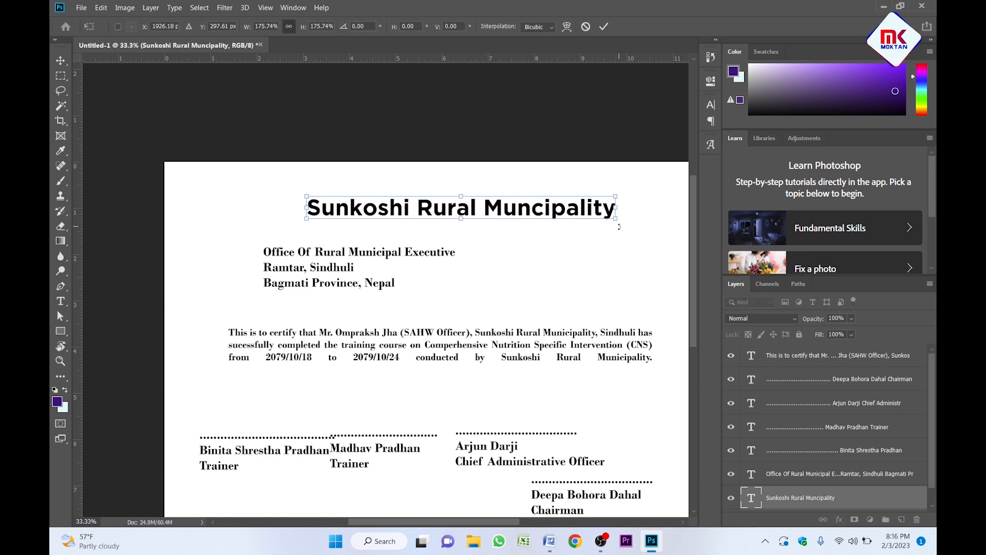
key("Return")
left_click_drag(303, 280, 411, 258)
Centre-align the address lines and centre the block under the title.
key("z")
left_click(446, 239)
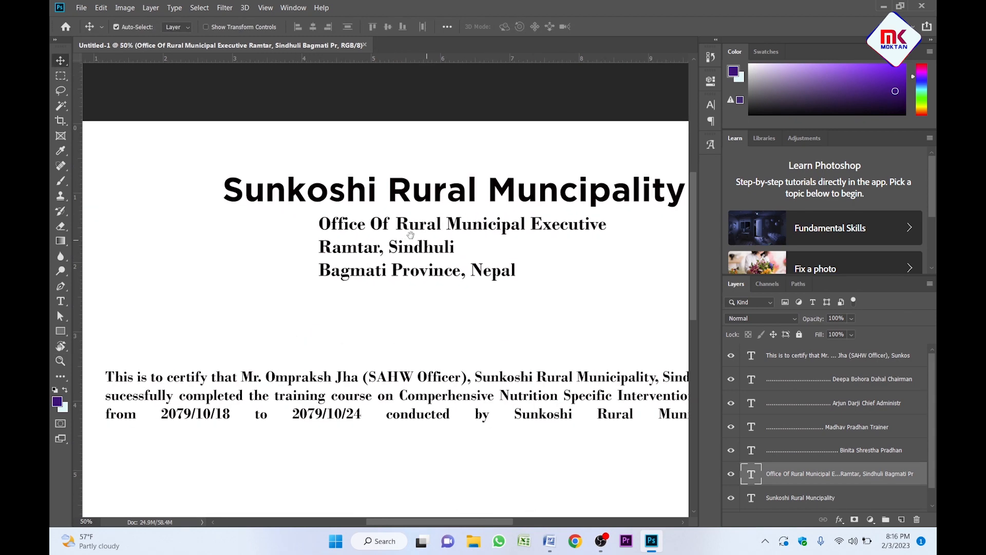
key("v")
double_click(401, 240)
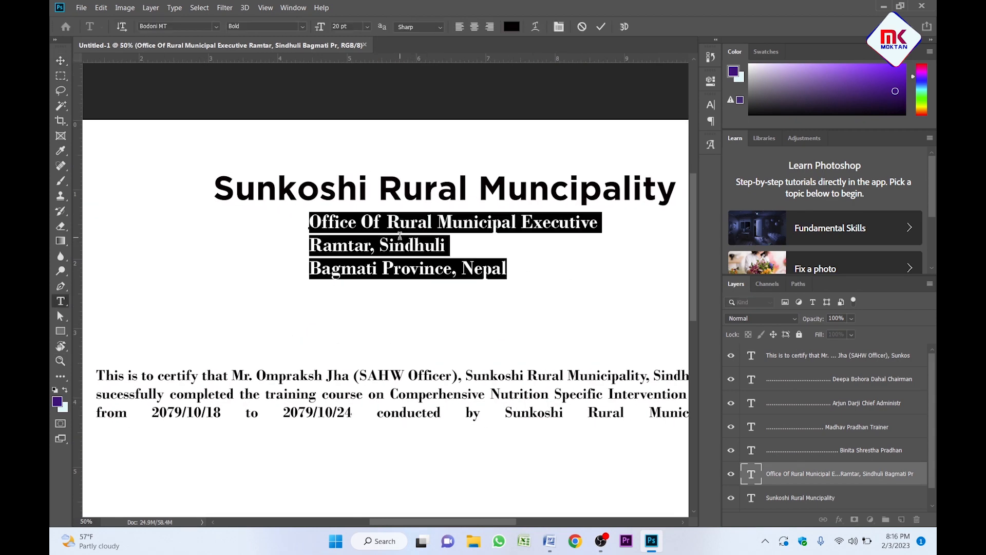
left_click(475, 27)
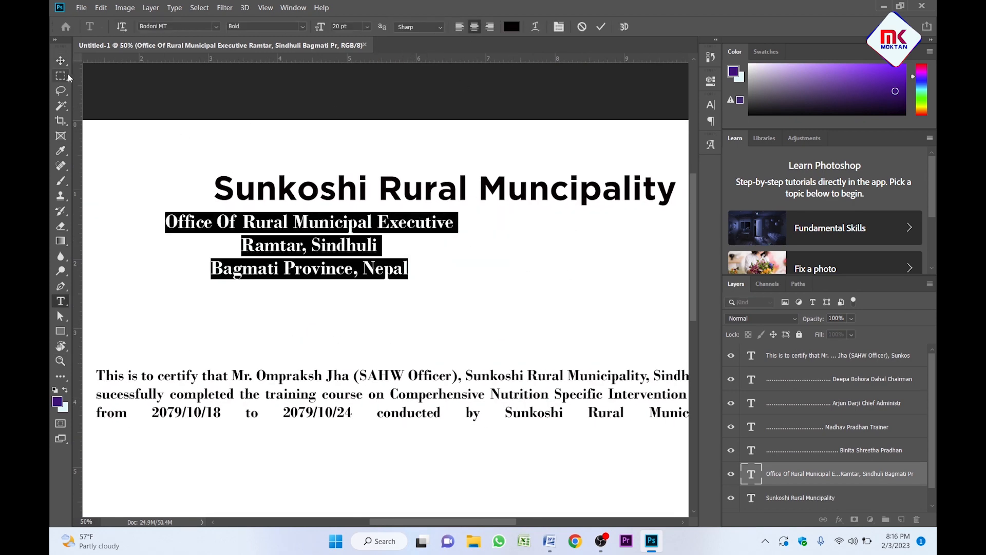
left_click(61, 60)
left_click_drag(310, 261, 446, 260)
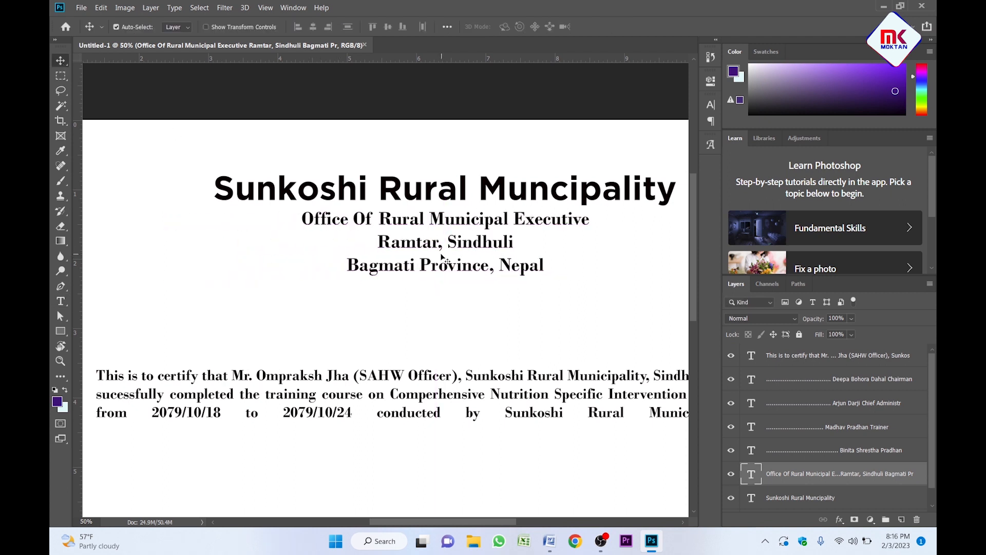
Set the address text in Gotham Medium.
left_click(712, 106)
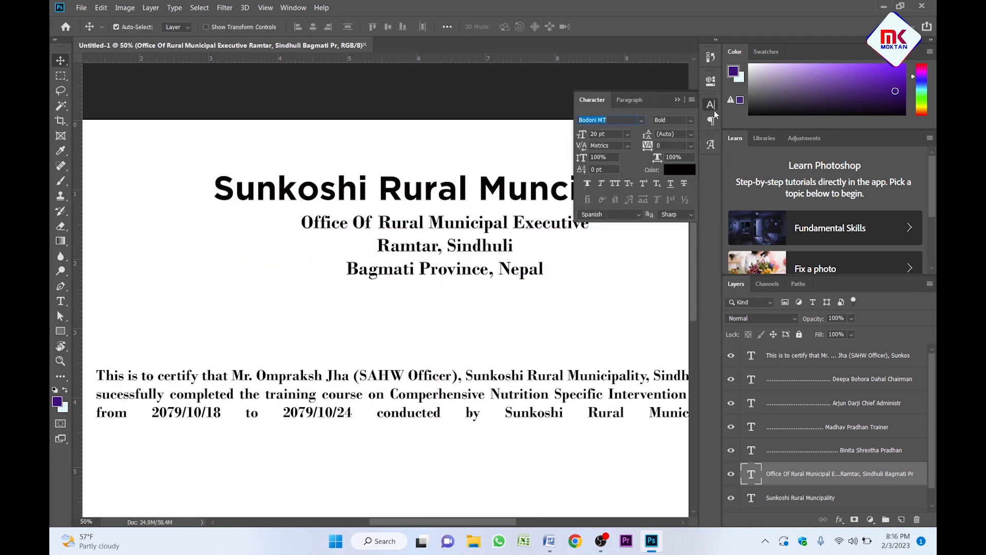
left_click(642, 122)
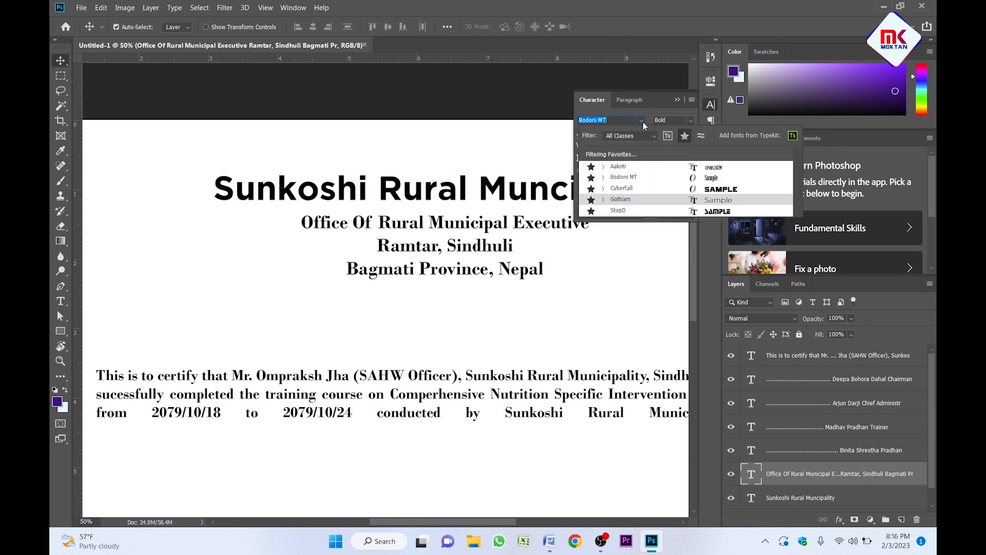
left_click(640, 199)
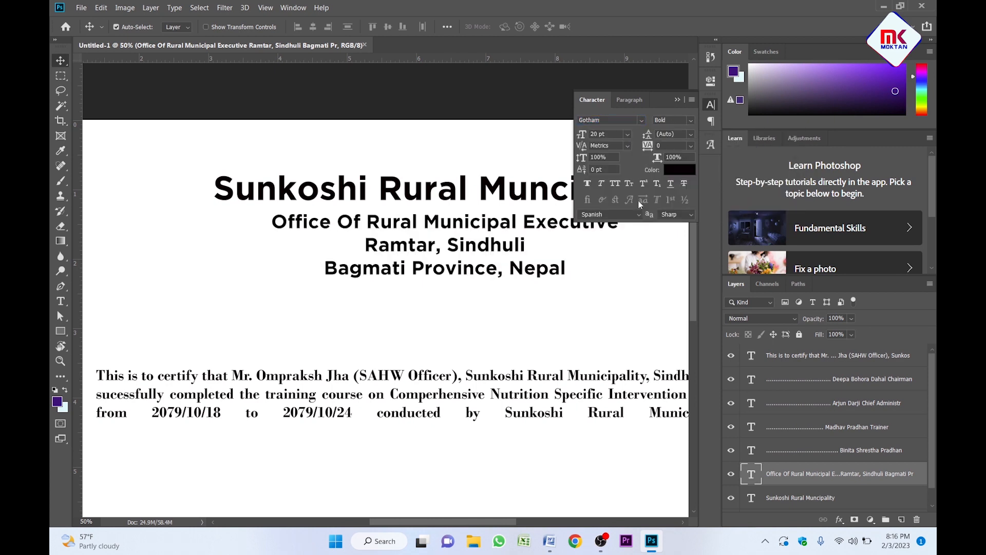
left_click(691, 122)
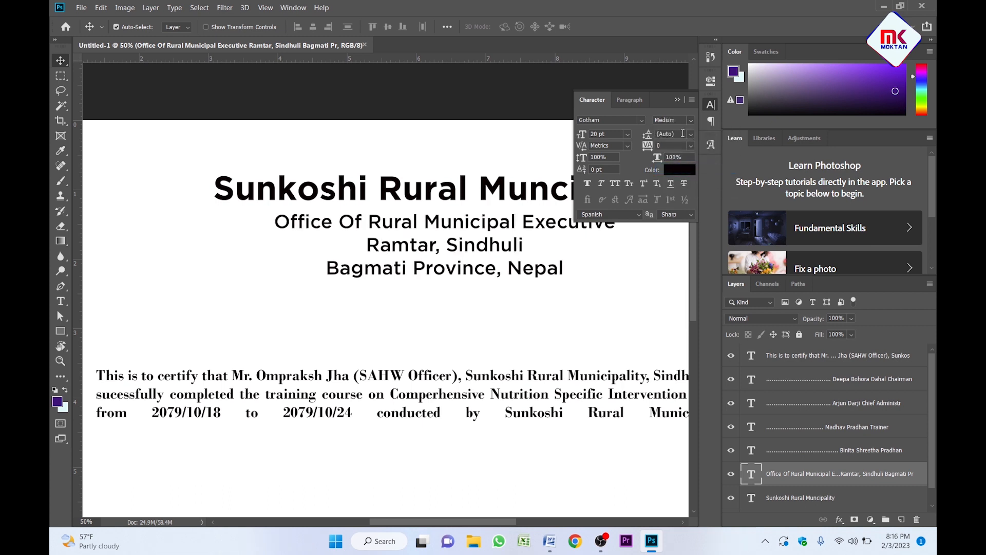
left_click(678, 100)
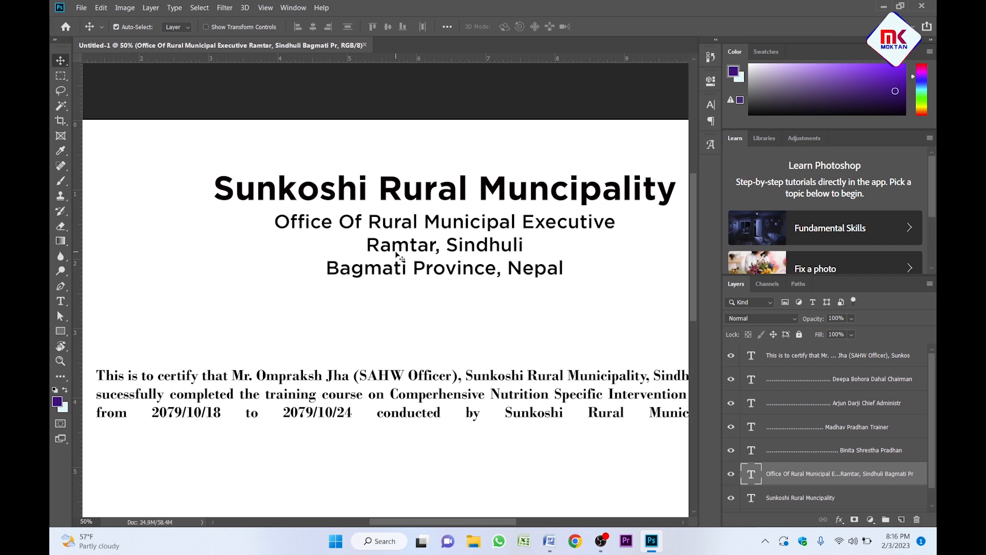
Shrink the address block slightly.
key("ctrl+t")
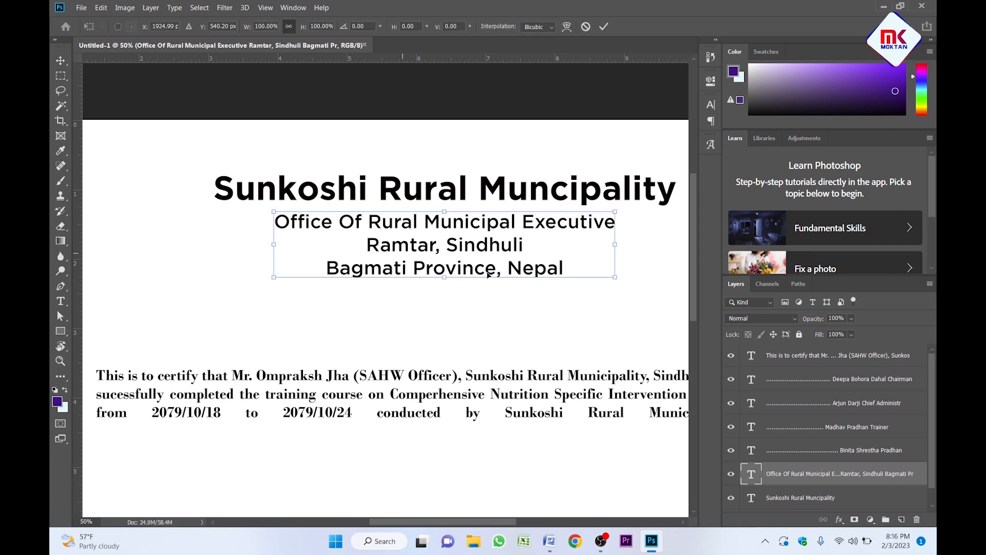
left_click_drag(615, 278, 586, 276)
key("Return")
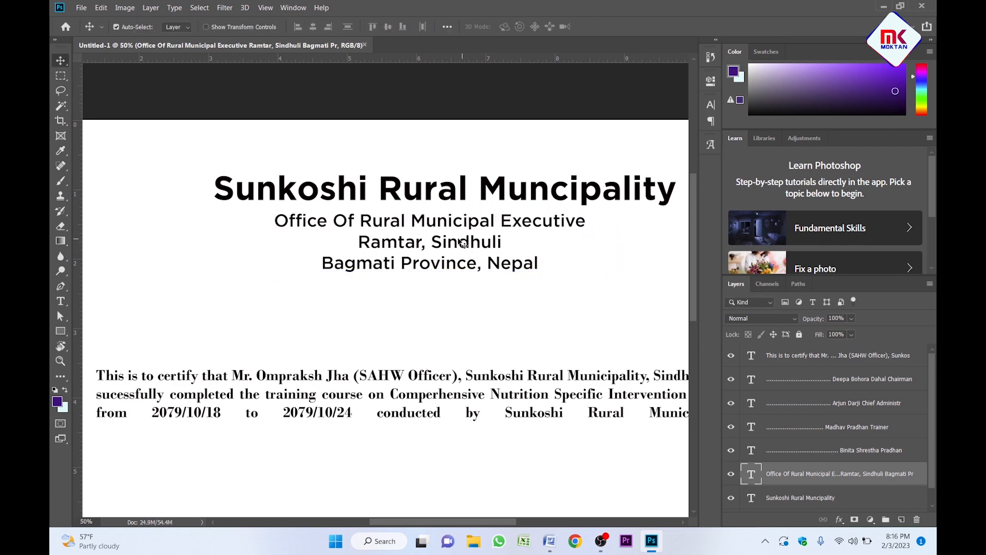
Set the address block's leading to 18 pt.
left_click(716, 106)
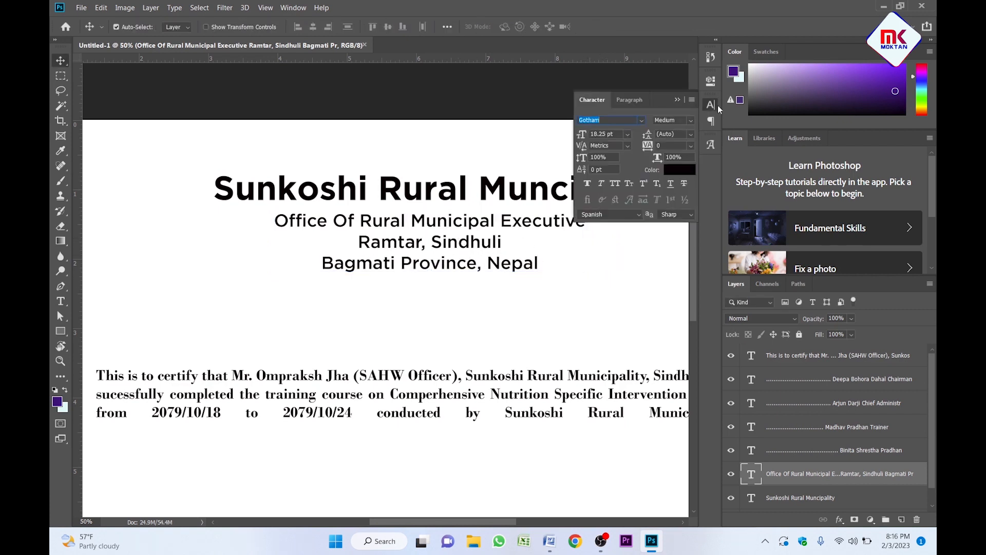
left_click(691, 134)
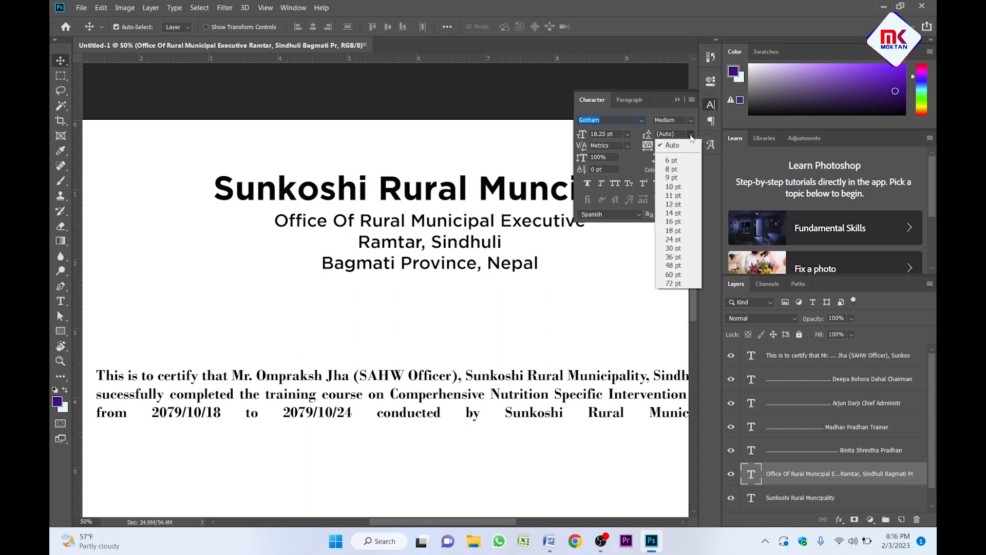
left_click(680, 134)
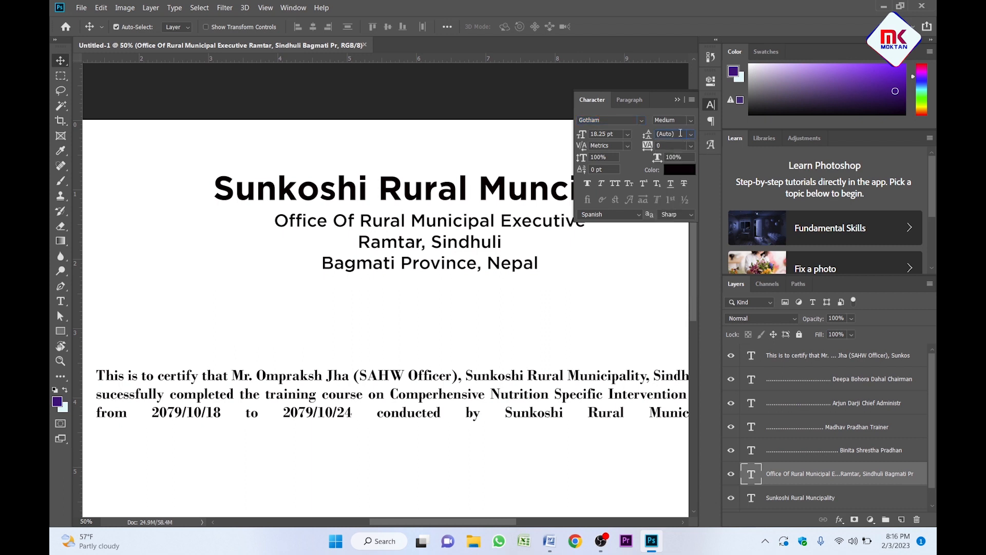
left_click(681, 134)
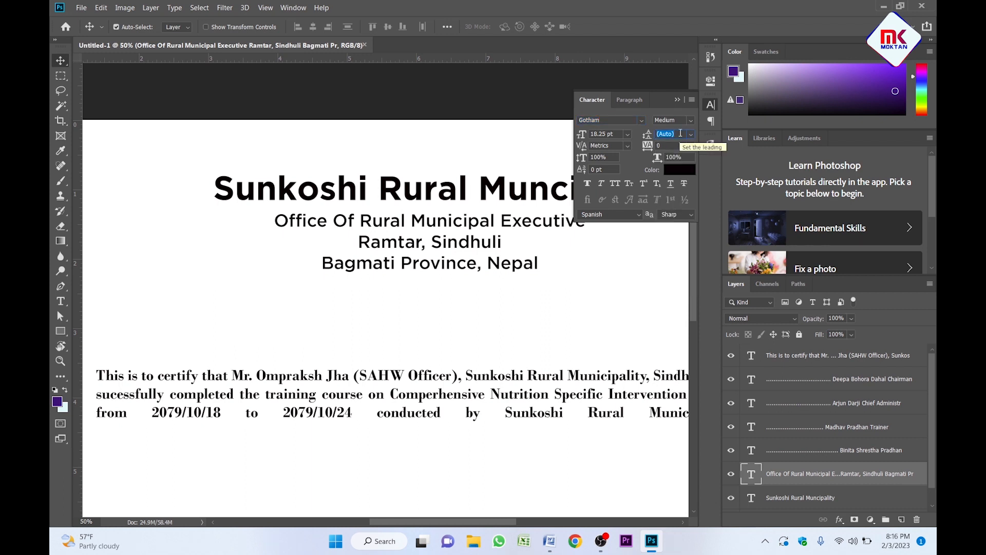
type("18")
key("Return")
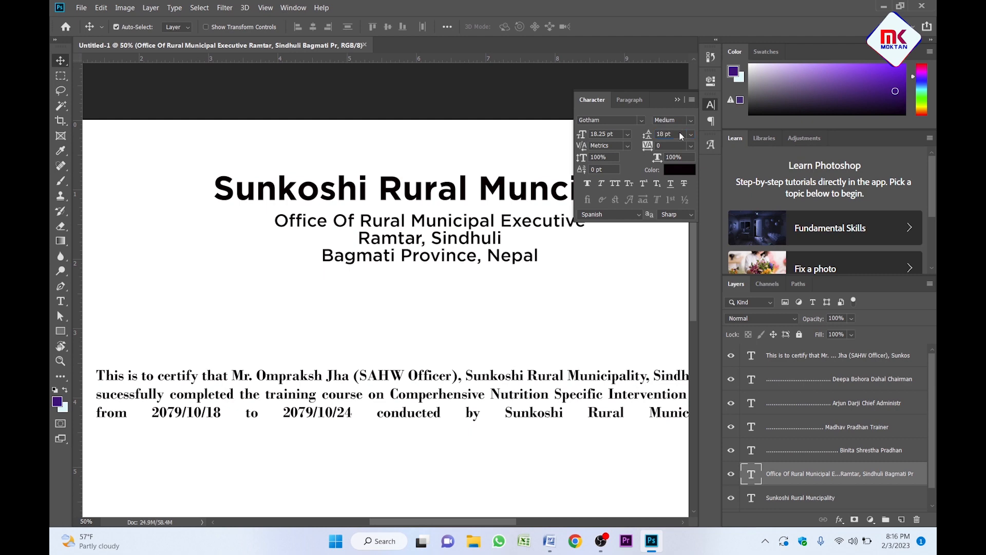
left_click(682, 102)
Nudge the address block up closer to the title.
key("z")
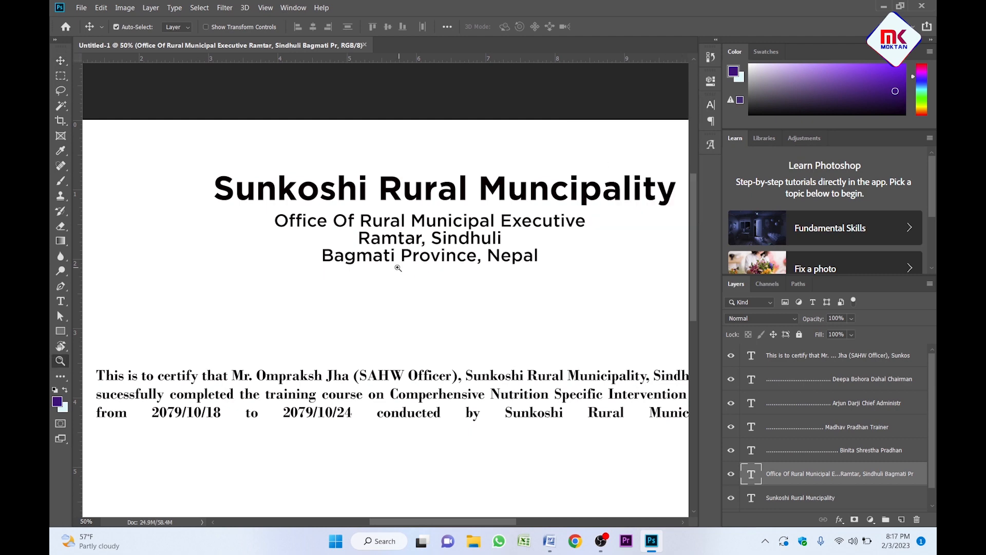
left_click(396, 268)
key("ctrl+minus")
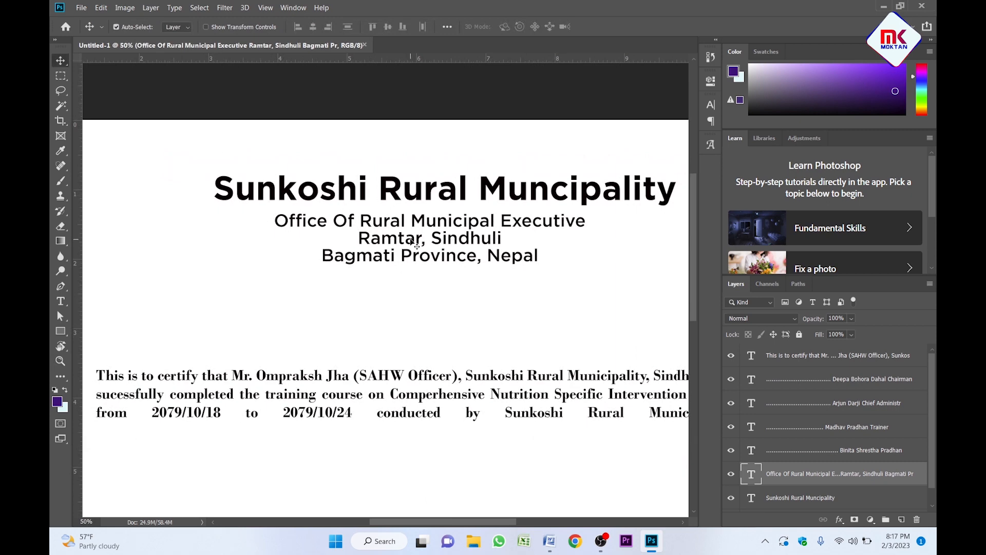
key("Up")
key("Up")
key("Up")
key("Up")
key("Up")
key("Up")
key("Up")
key("Up")
key("Up")
key("Up")
key("Up")
key("Up")
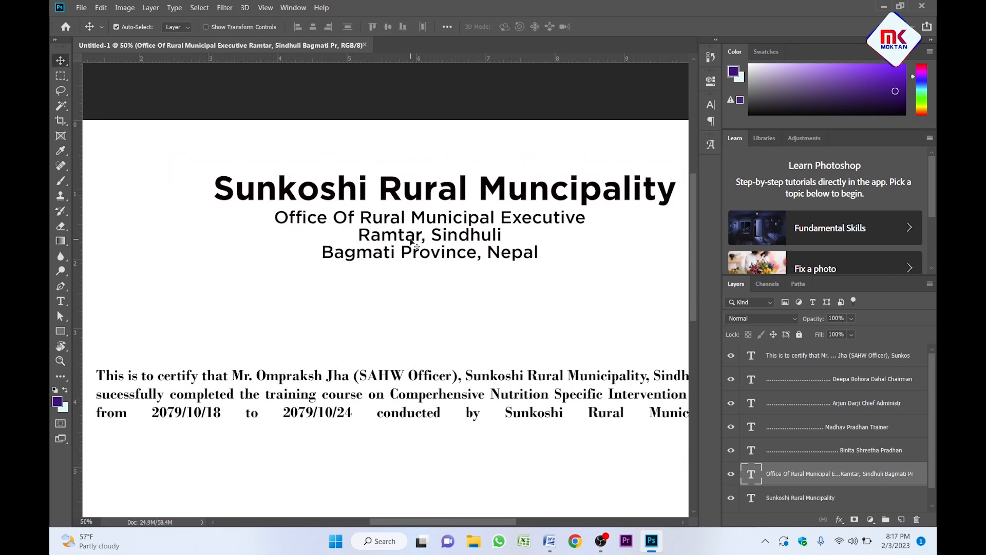
key("Up")
key("Up")
key("Up")
key("Up")
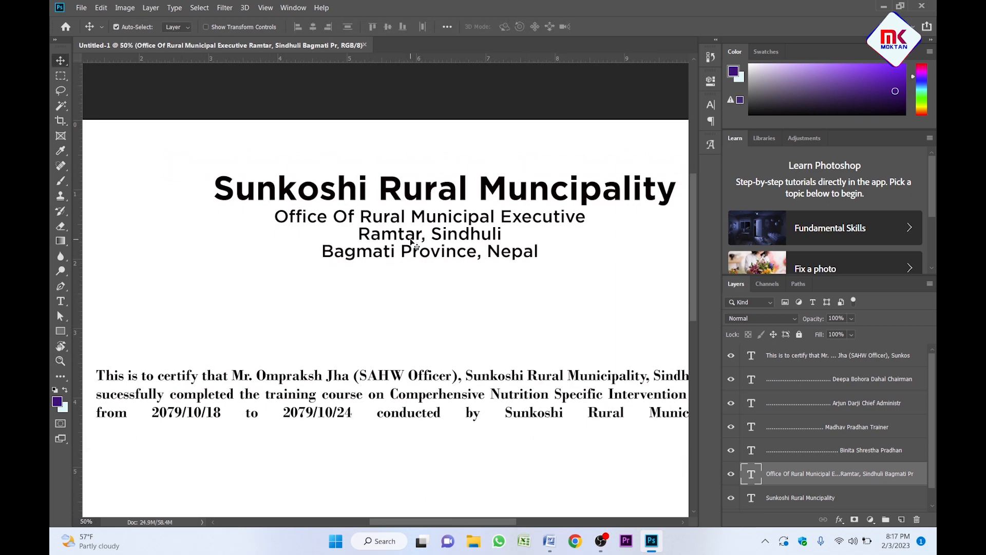
Set the Bagmati Province, Nepal line to 16 pt.
double_click(412, 243)
left_click_drag(324, 251, 538, 252)
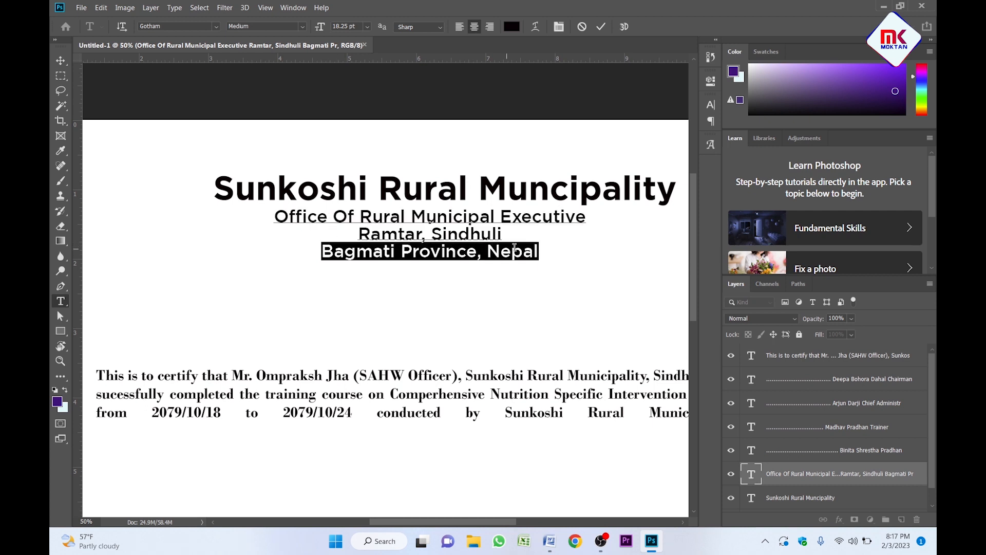
left_click(339, 25)
type("16")
key("Return")
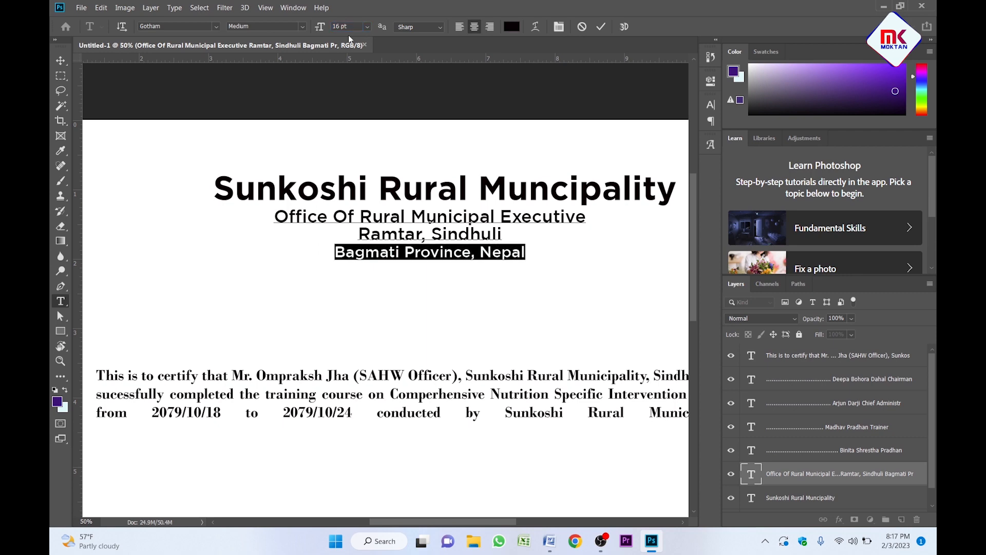
key("ctrl+Return")
Set the office and Ramtar address lines to 17 pt.
key("z")
left_click(409, 272)
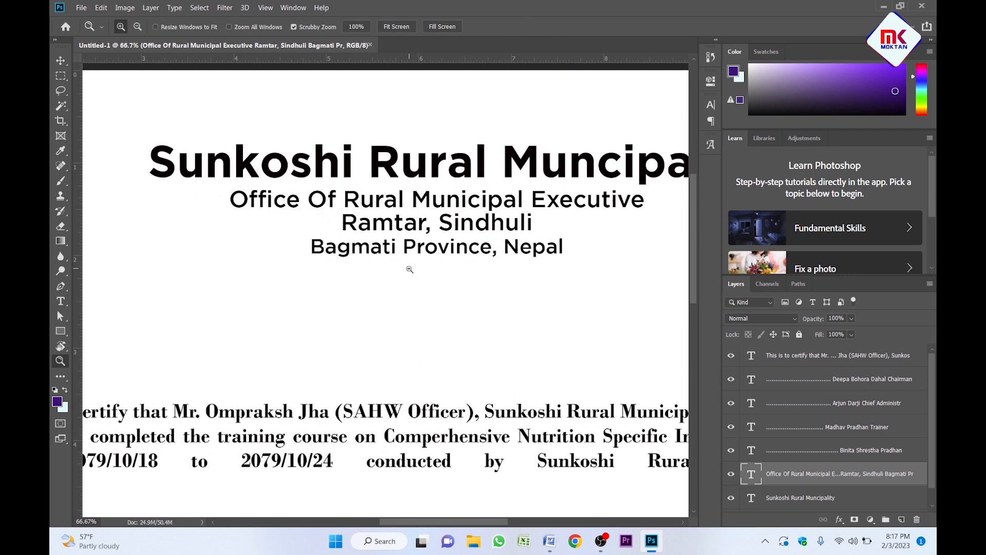
left_click(405, 273, "alt")
key("t")
left_click(387, 223)
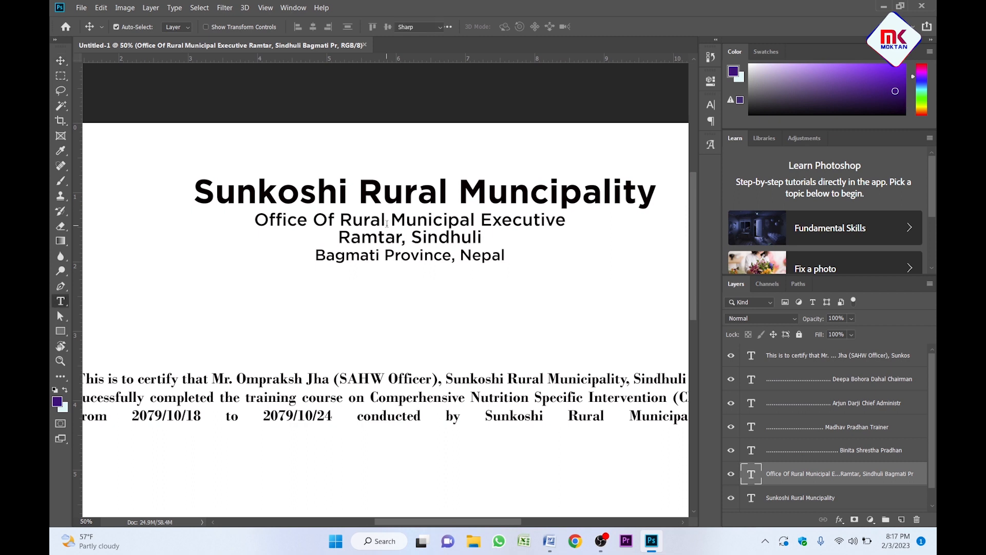
key("ctrl+a")
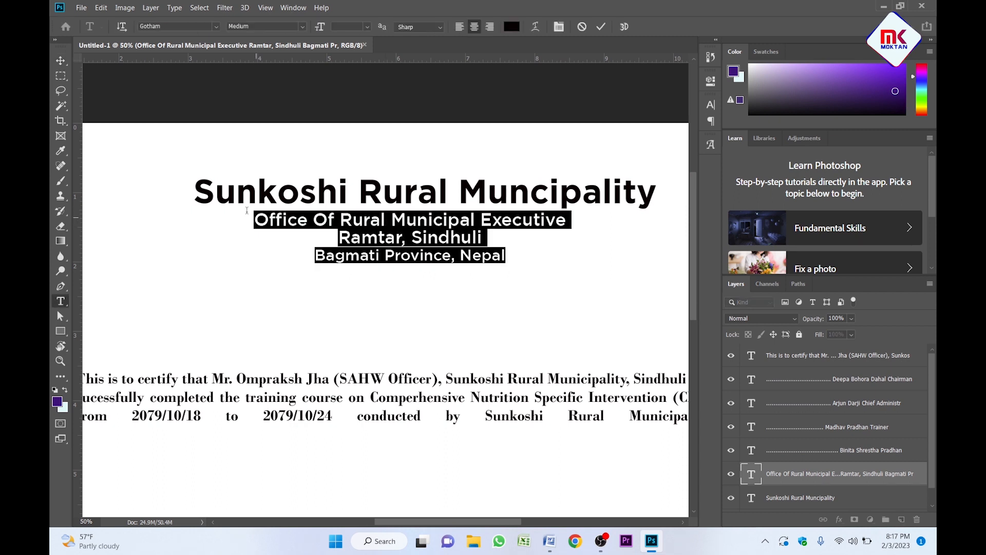
left_click_drag(256, 220, 492, 241)
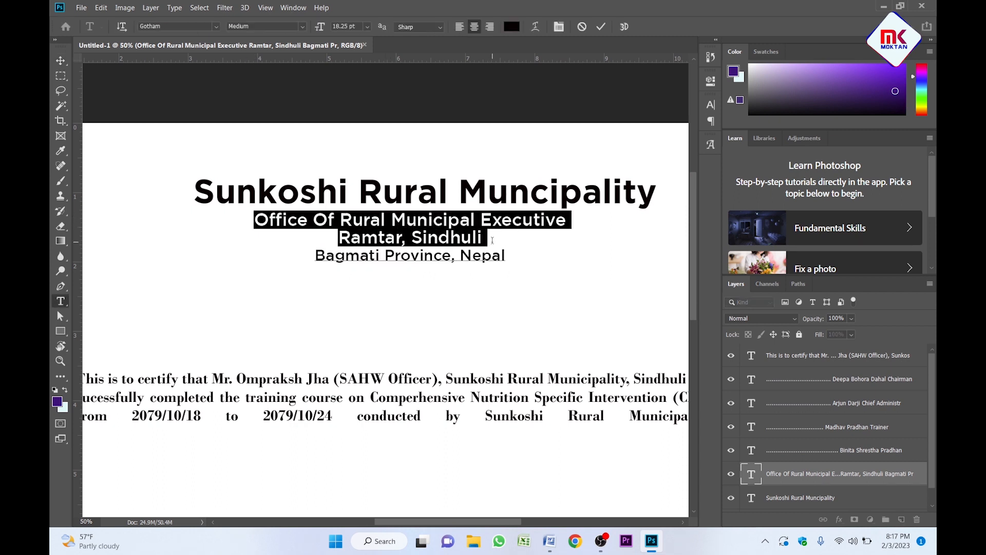
left_click(341, 27)
type("17")
key("Return")
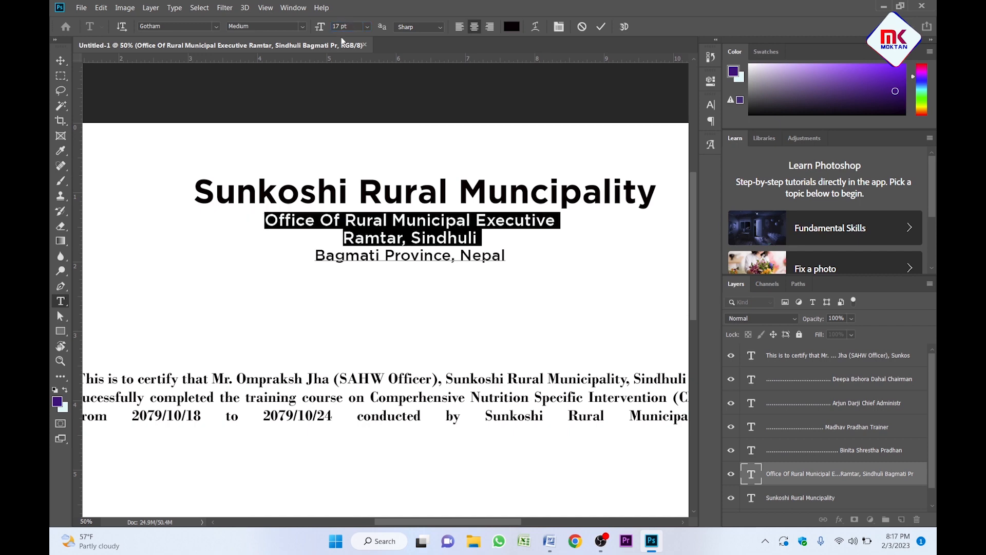
key("Escape")
Reduce the Bagmati Province, Nepal line further to 15 pt and inspect the header.
key("z")
left_click(437, 200)
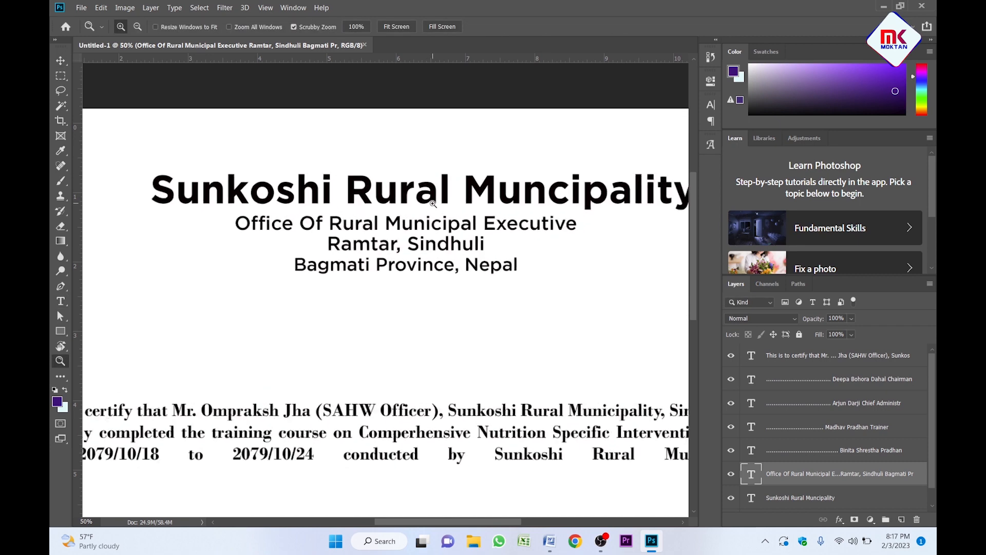
left_click(437, 200, "alt")
key("v")
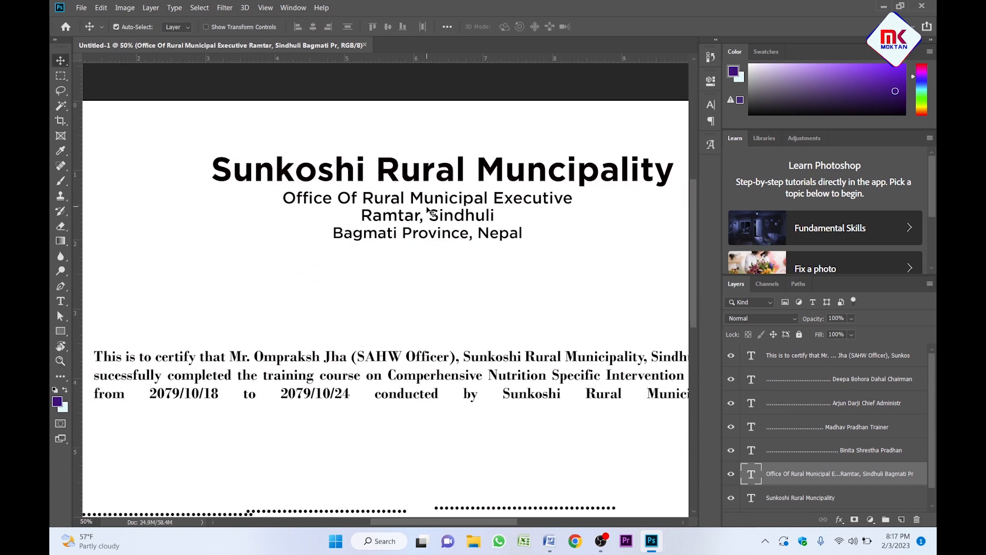
key("t")
left_click(387, 227)
key("ctrl+a")
left_click_drag(329, 233, 522, 242)
left_click(341, 29)
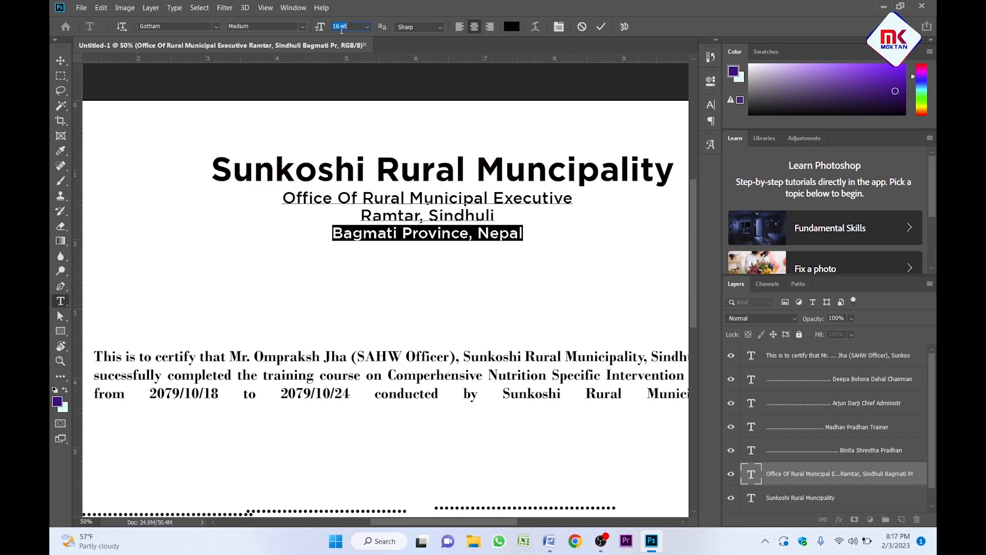
type("15")
key("Return")
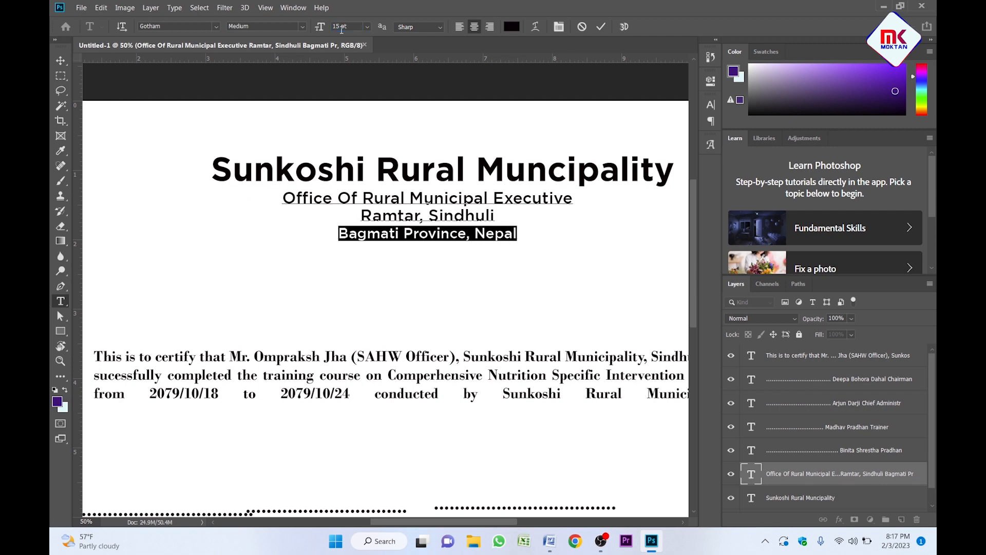
key("ctrl+Return")
key("z")
left_click(424, 235)
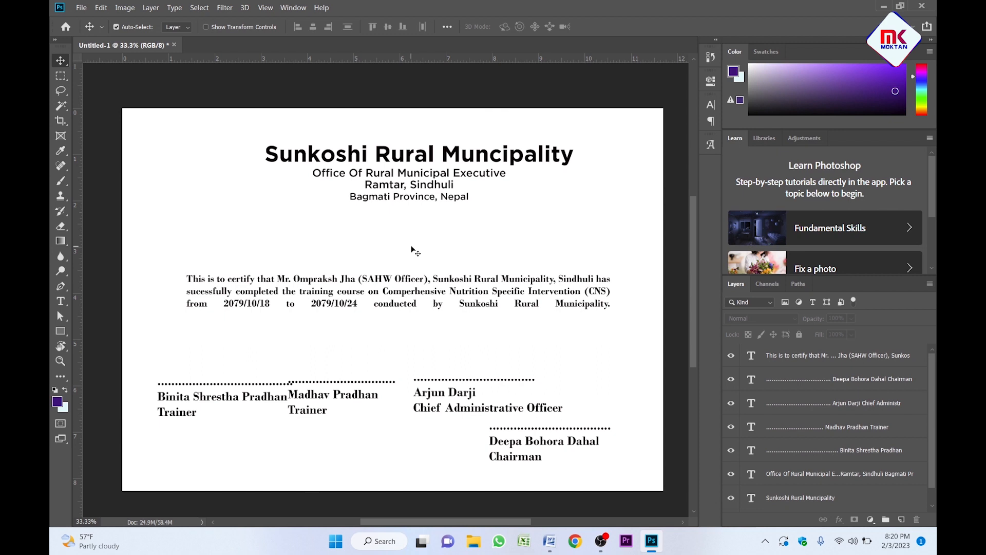
Select all of the certificate paragraph's text and left-align it.
left_click(328, 284)
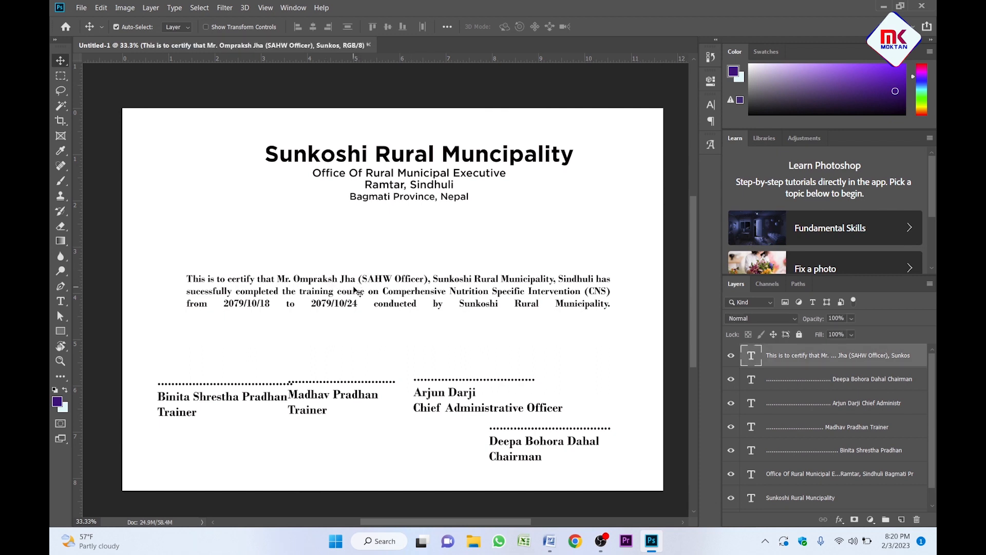
double_click(358, 291)
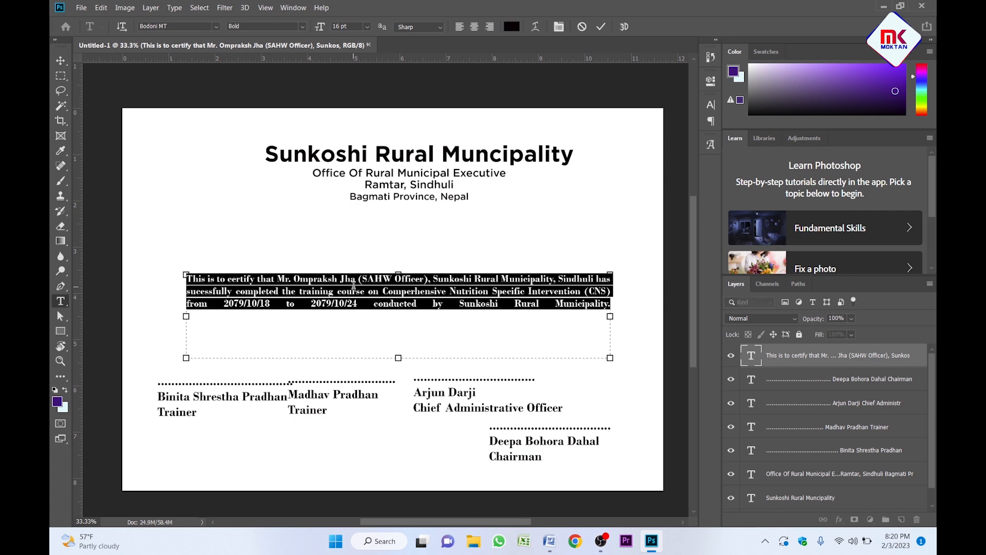
left_click(711, 105)
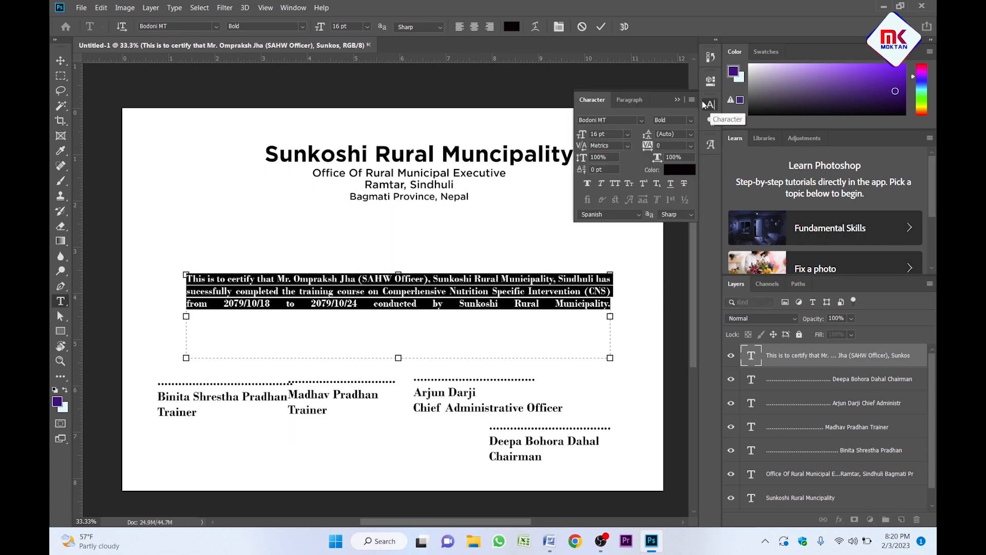
left_click(710, 108)
left_click(710, 105)
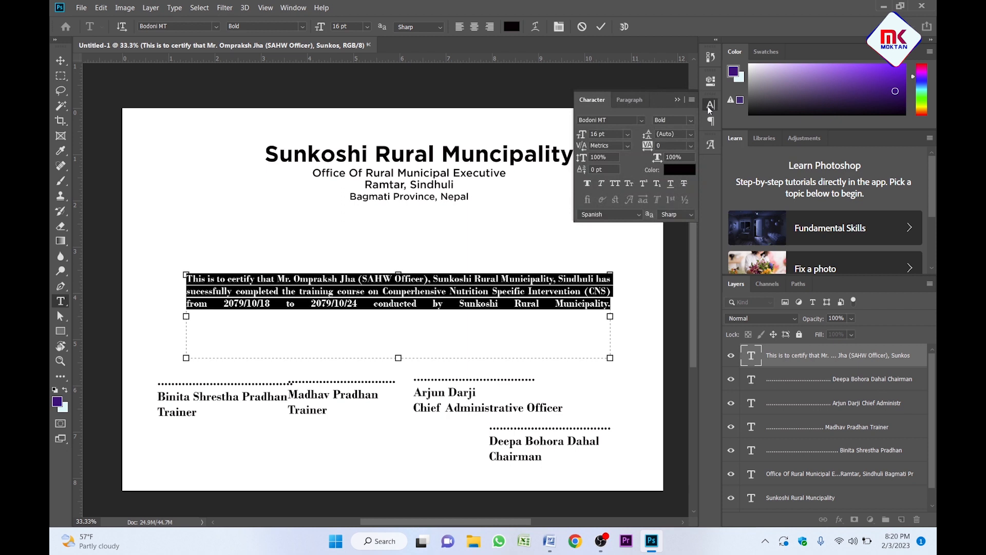
left_click(628, 100)
left_click(595, 120)
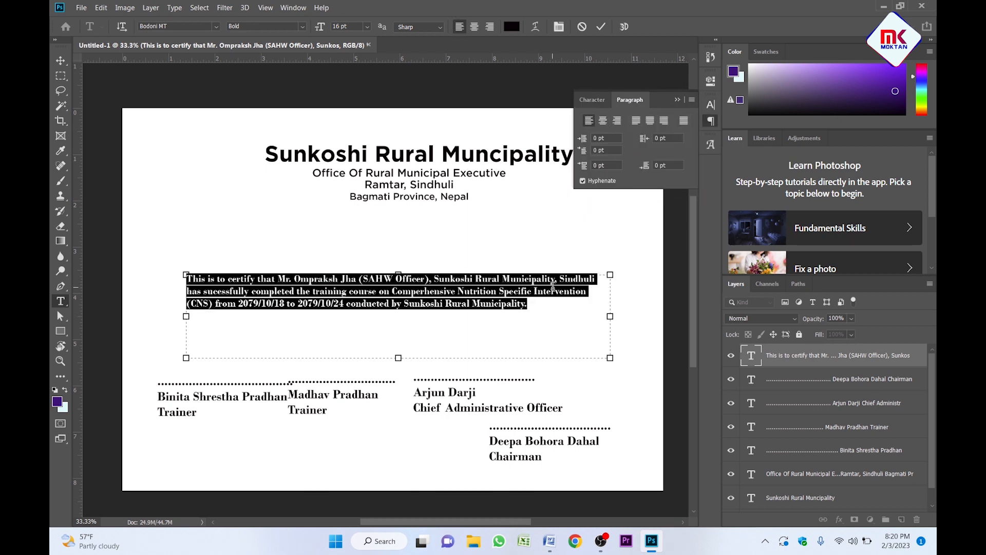
Break the paragraph after 'Municipality,' and 'Specific', then narrow and shorten its text box.
left_click(554, 284)
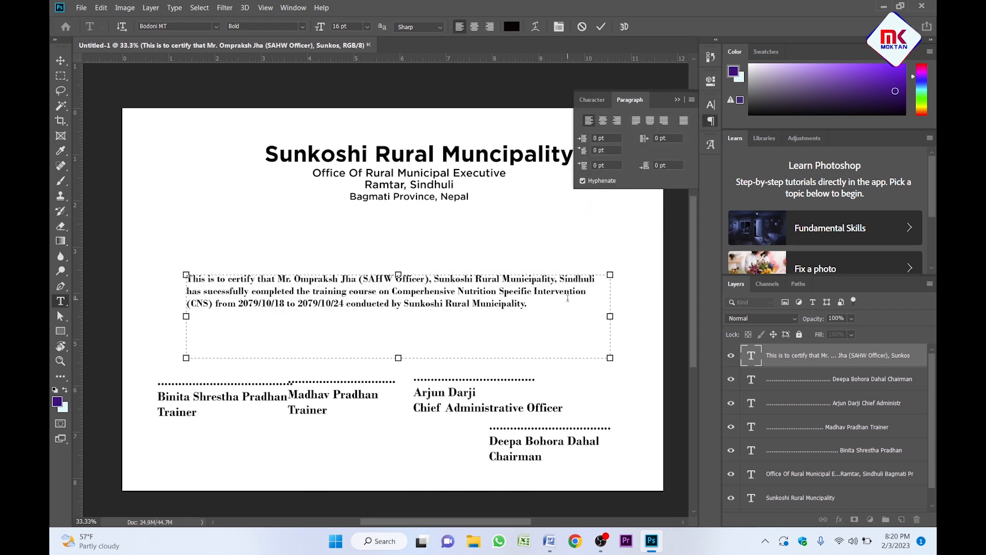
key("Return")
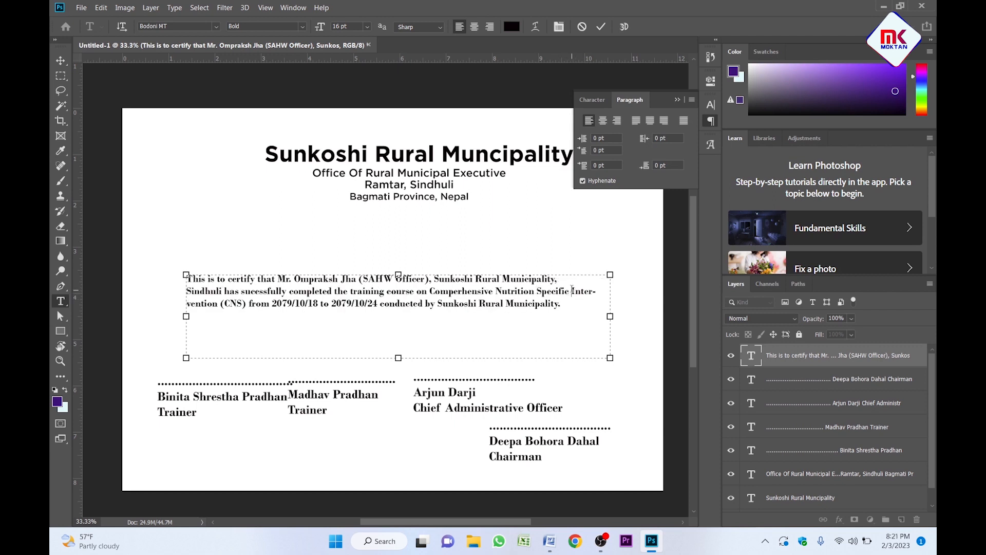
key("Return")
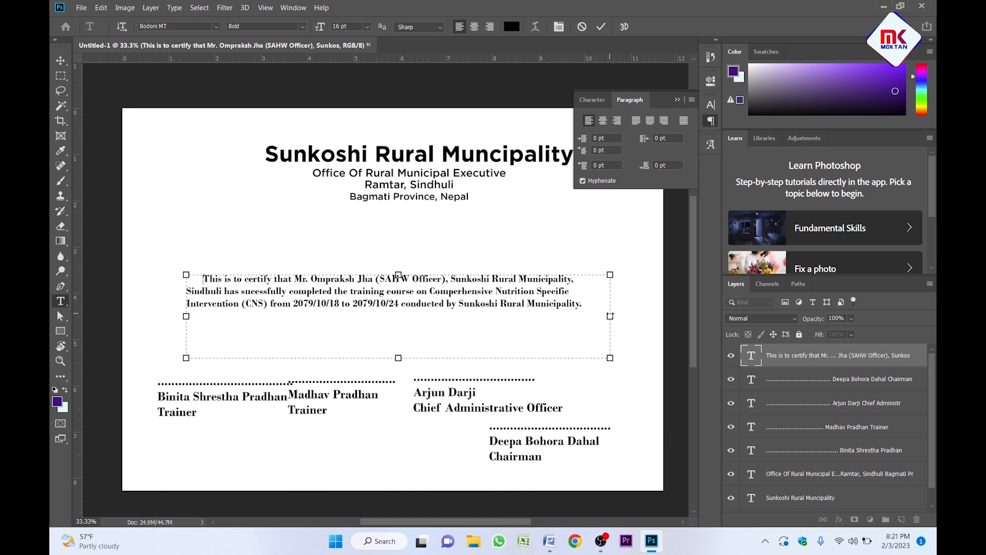
left_click_drag(610, 316, 590, 316)
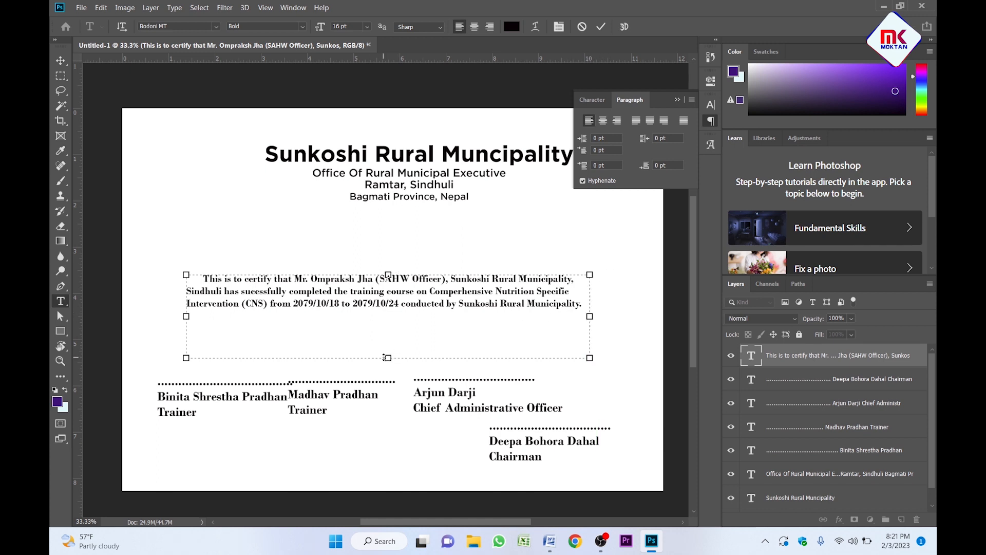
left_click_drag(385, 357, 388, 315)
Apply Justify All to the whole paragraph and commit the edit.
key("ctrl+a")
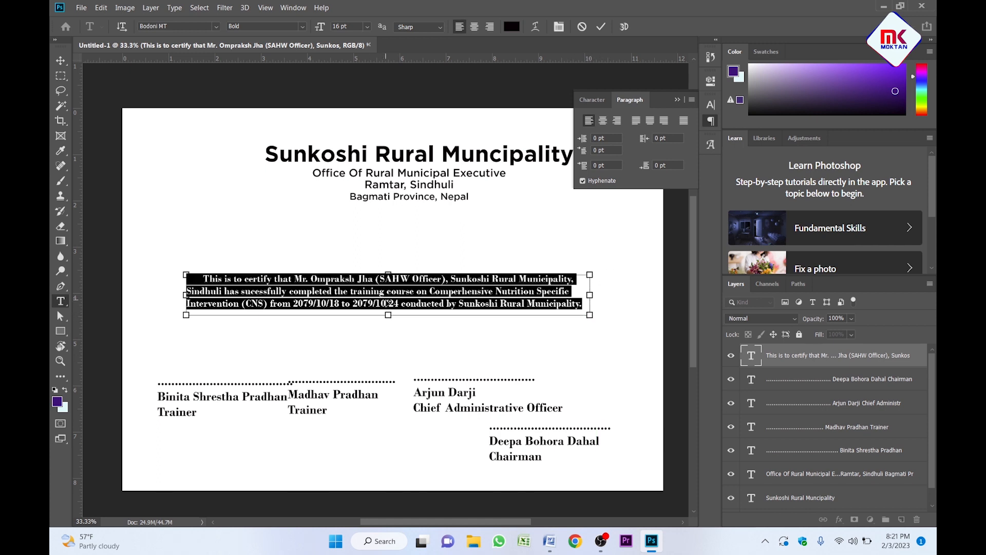
left_click(684, 122)
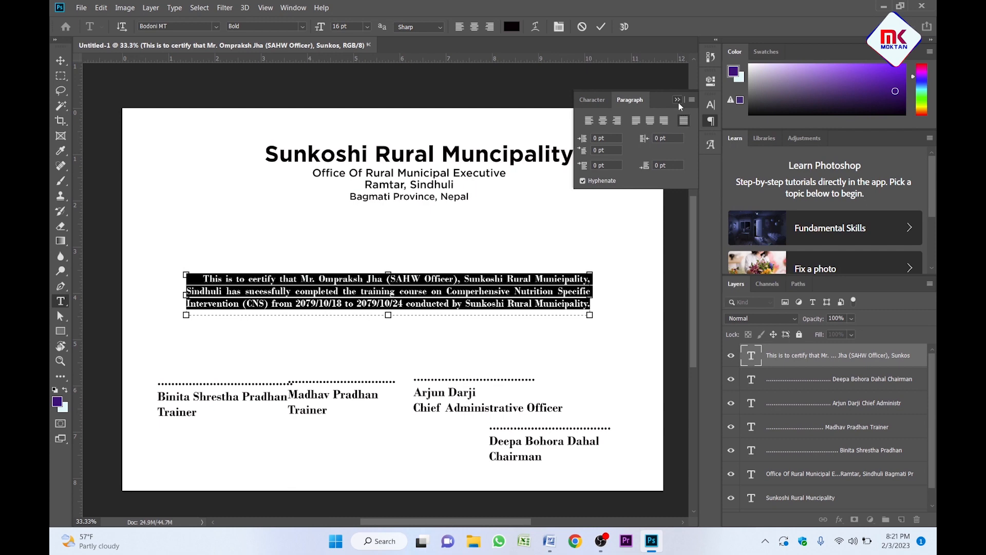
left_click(678, 100)
left_click(527, 262)
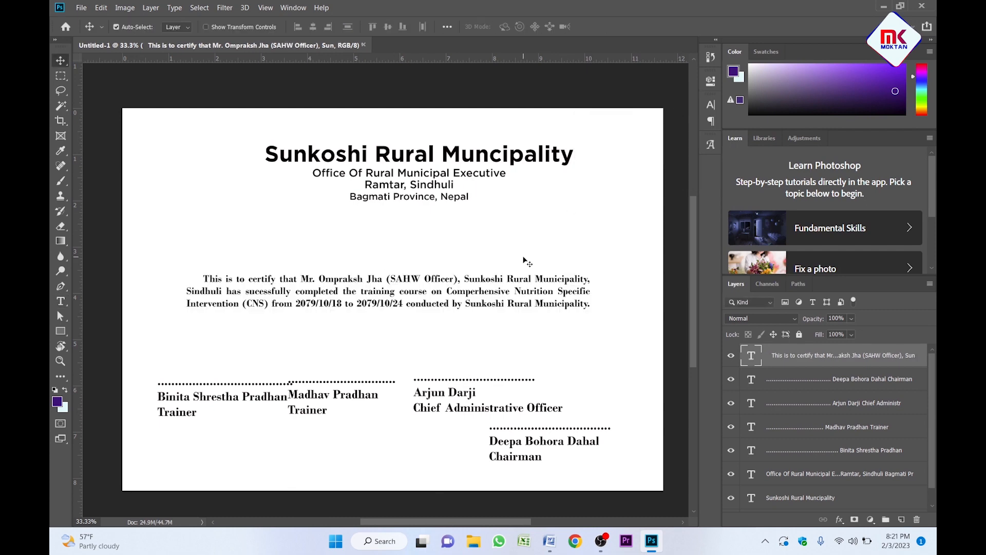
Change the paragraph's font style from bold to Bodoni MT Italic.
key("z")
left_click(415, 304)
left_click(415, 305, "alt")
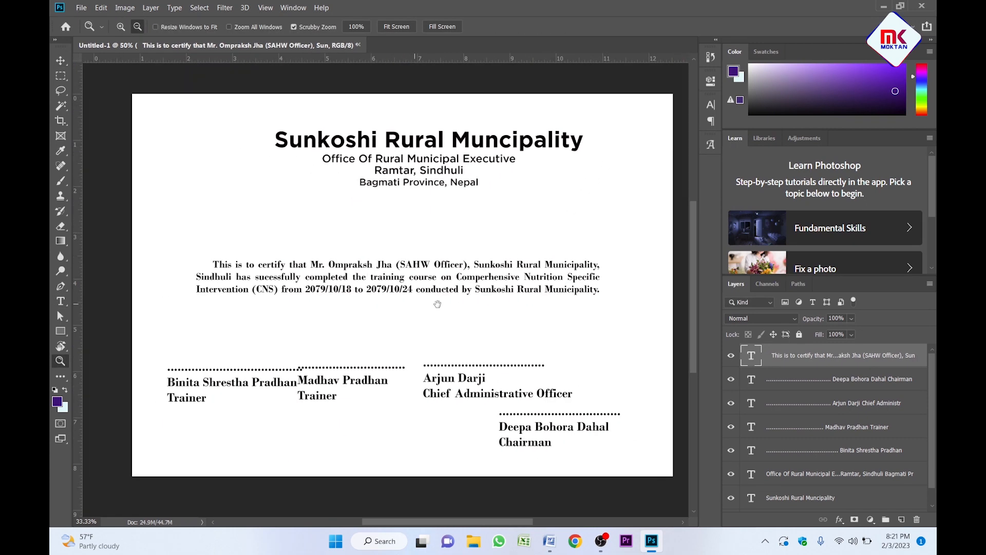
left_click(379, 277)
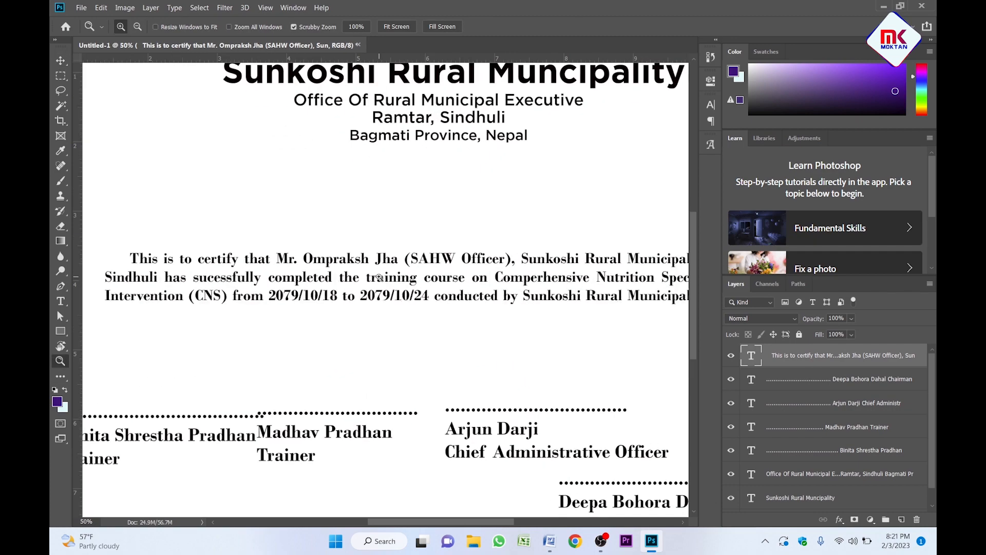
left_click(379, 278, "alt")
left_click(379, 278)
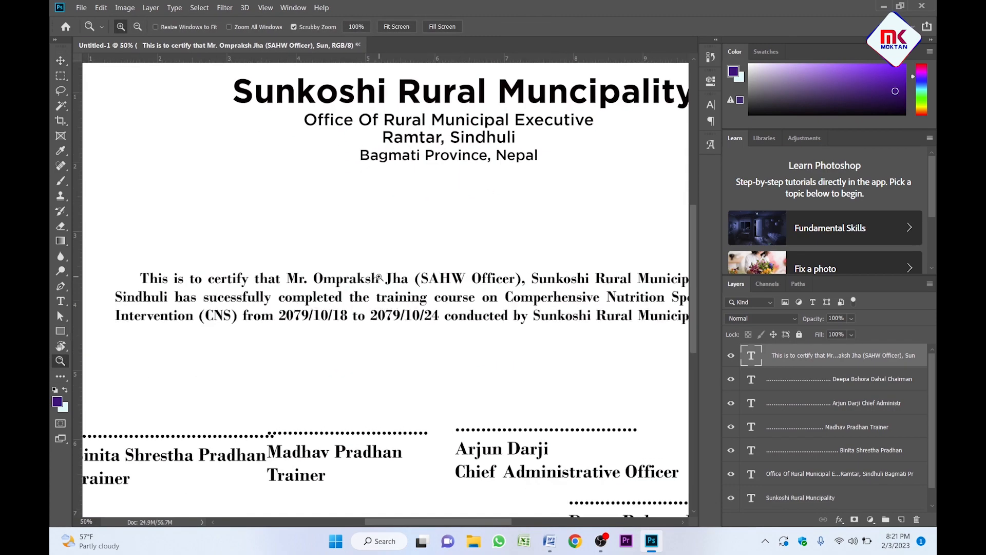
key("v")
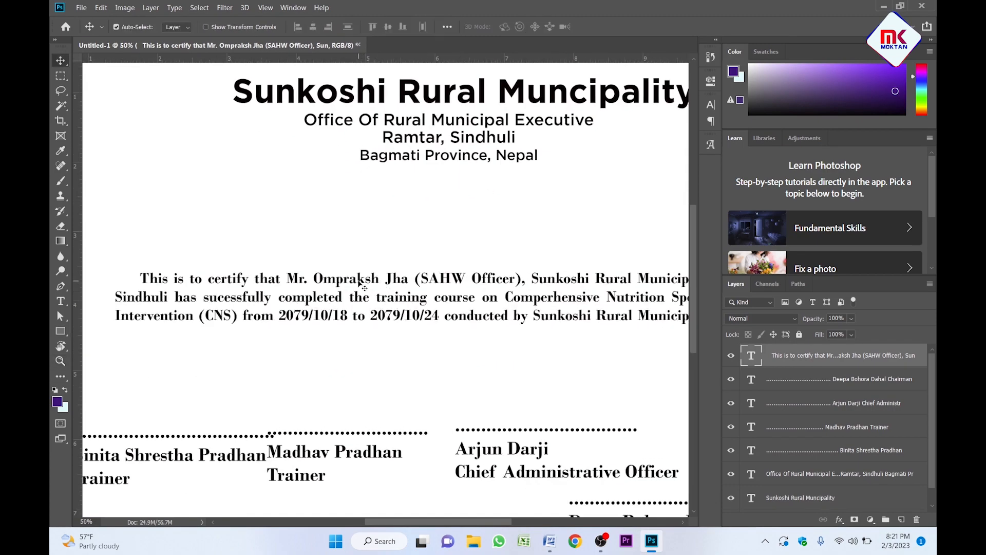
left_click(711, 105)
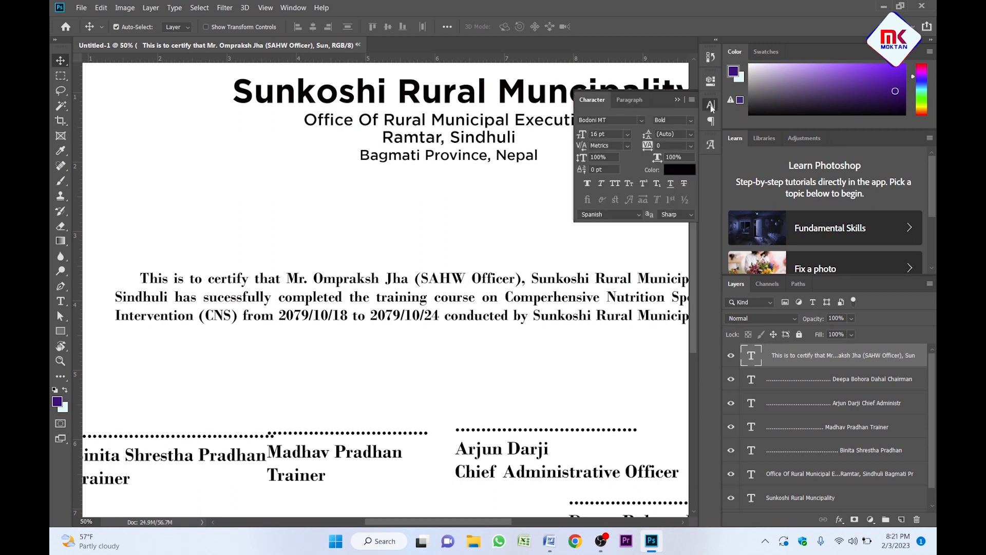
left_click(693, 120)
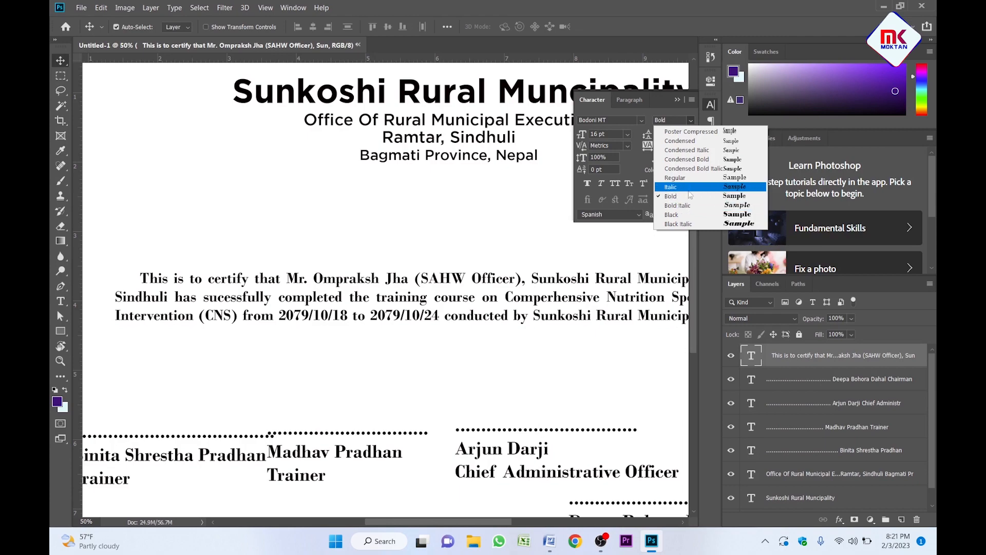
left_click(689, 188)
left_click(678, 101)
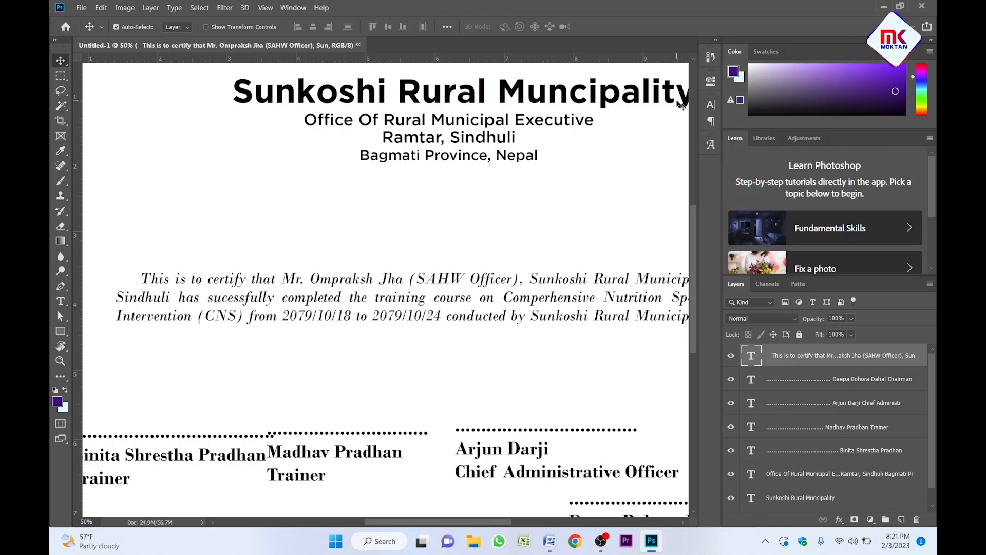
Zoom out and back in to check the italic paragraph.
key("z")
left_click(384, 310, "alt")
left_click(384, 292)
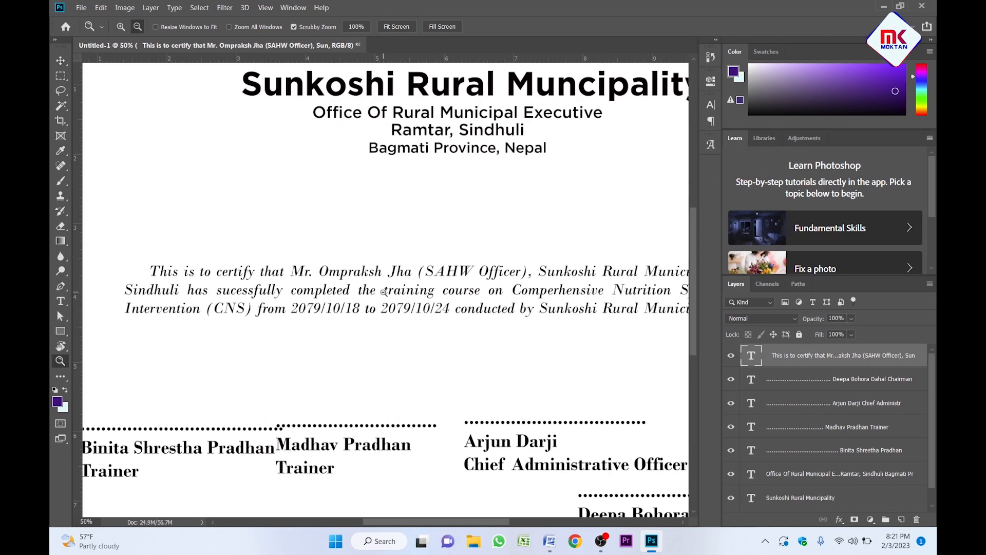
left_click(383, 291, "alt")
left_click(370, 286)
key("v")
scroll(369, 286, "right", 2)
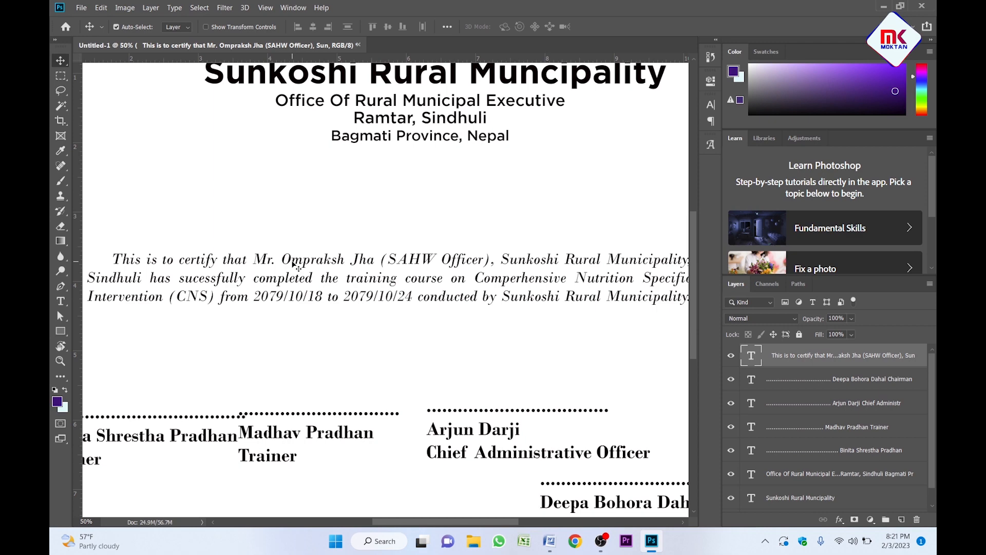
Make the recipient's name and designation Bold Italic.
double_click(298, 266)
left_click(253, 259)
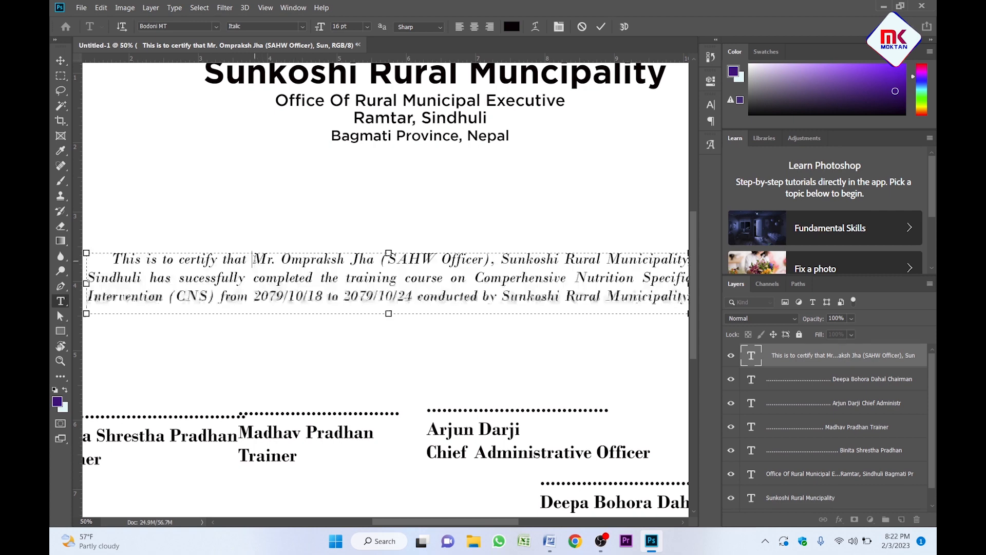
left_click_drag(253, 259, 140, 278)
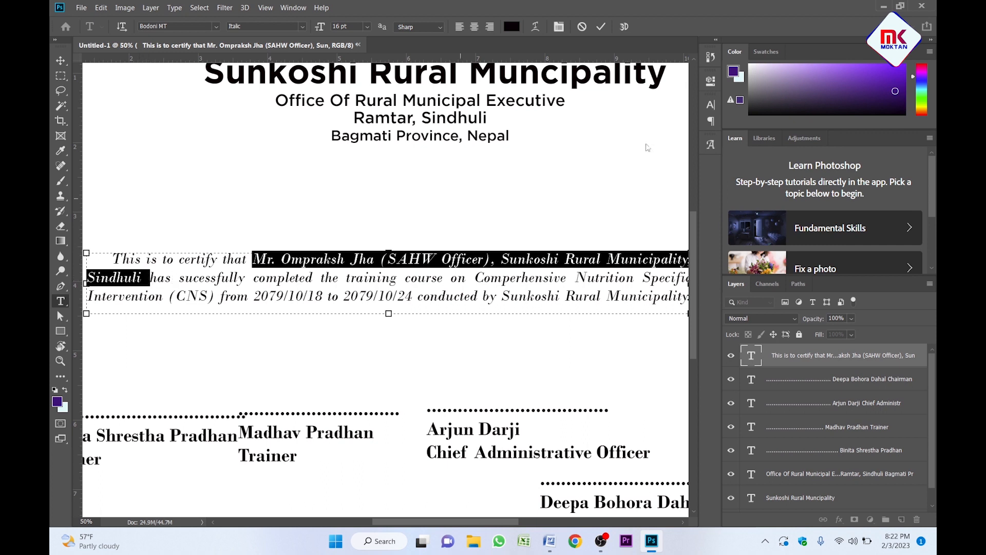
left_click(712, 105)
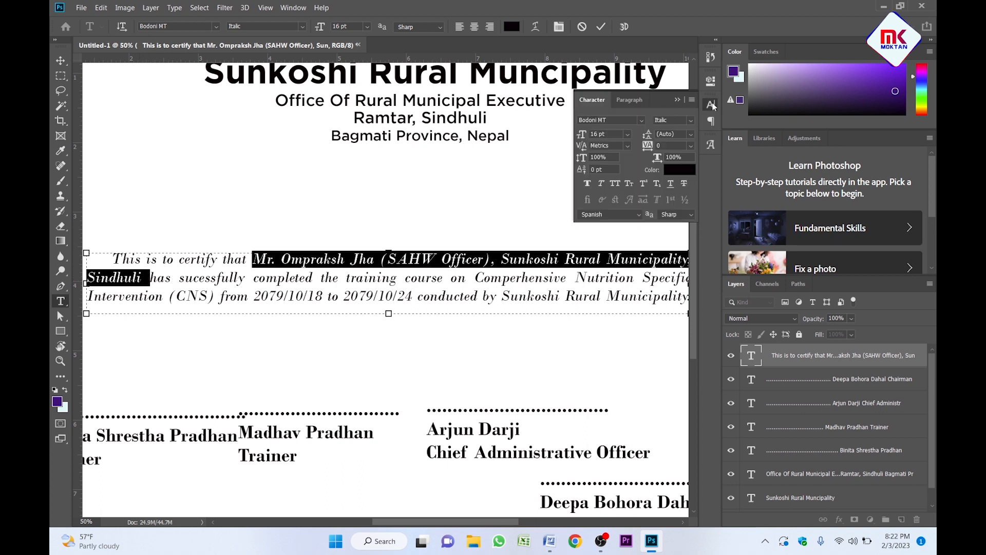
left_click(691, 121)
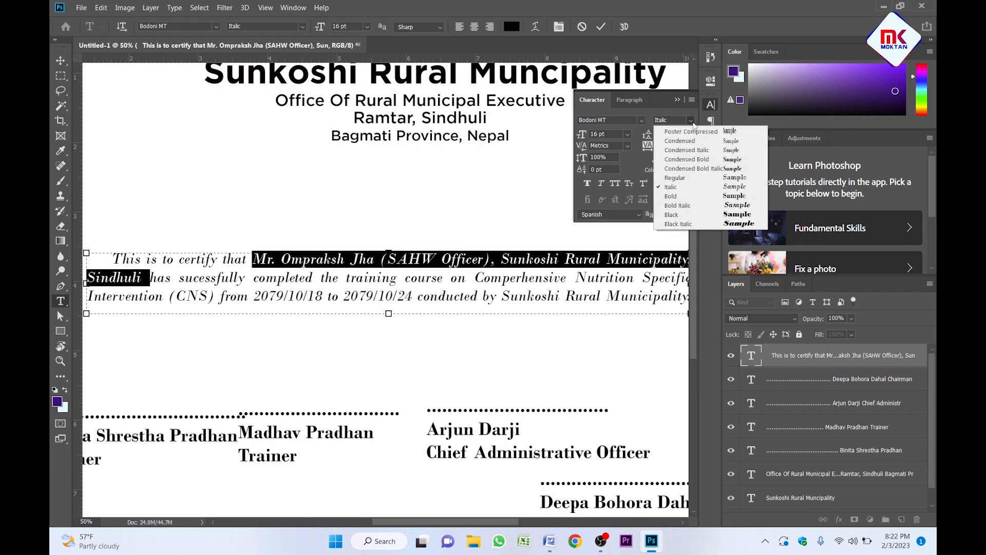
left_click(693, 207)
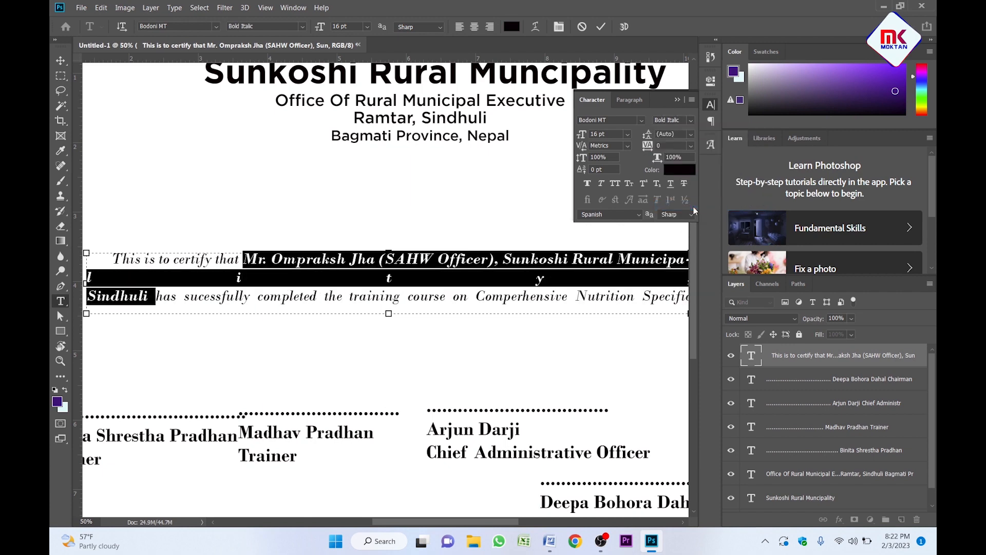
left_click(678, 101)
left_click(428, 282)
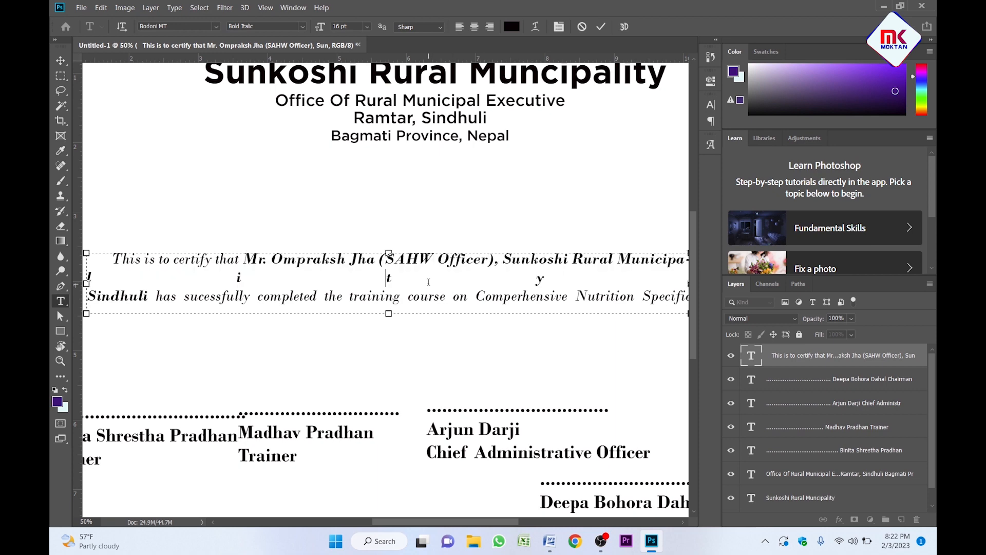
Enlarge the paragraph's text box downward to reveal the hidden line.
key("ctrl+minus")
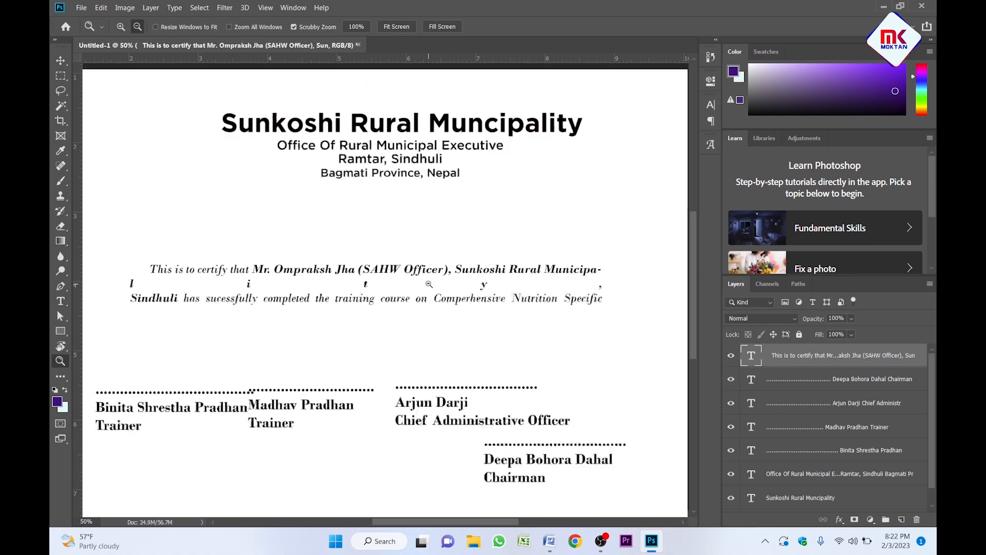
key("ctrl+a")
left_click_drag(359, 310, 359, 344)
left_click(377, 281)
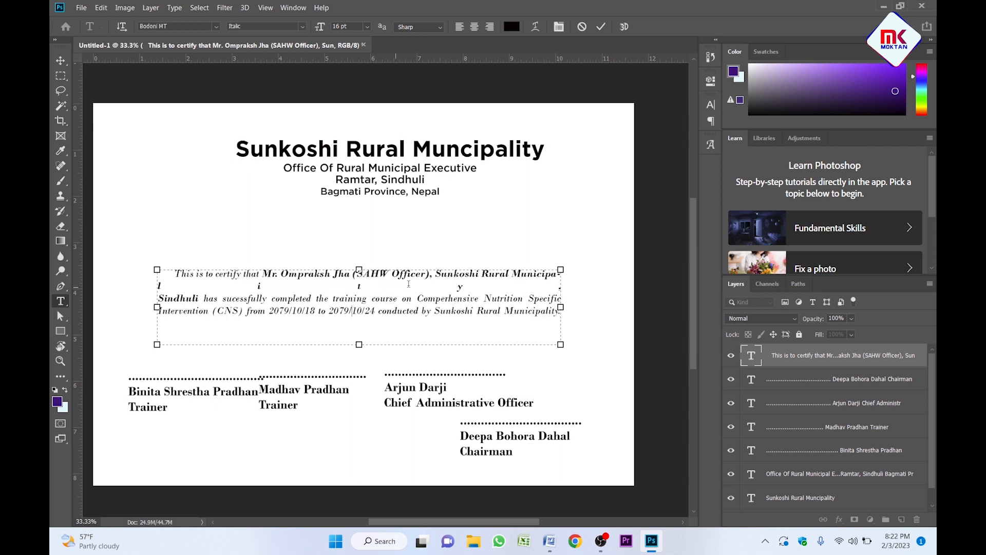
Make the course title 'Comperhensive Nutrition Specific Intervention (CNS)' Bold Italic.
left_click(376, 280)
left_click_drag(417, 298, 243, 320)
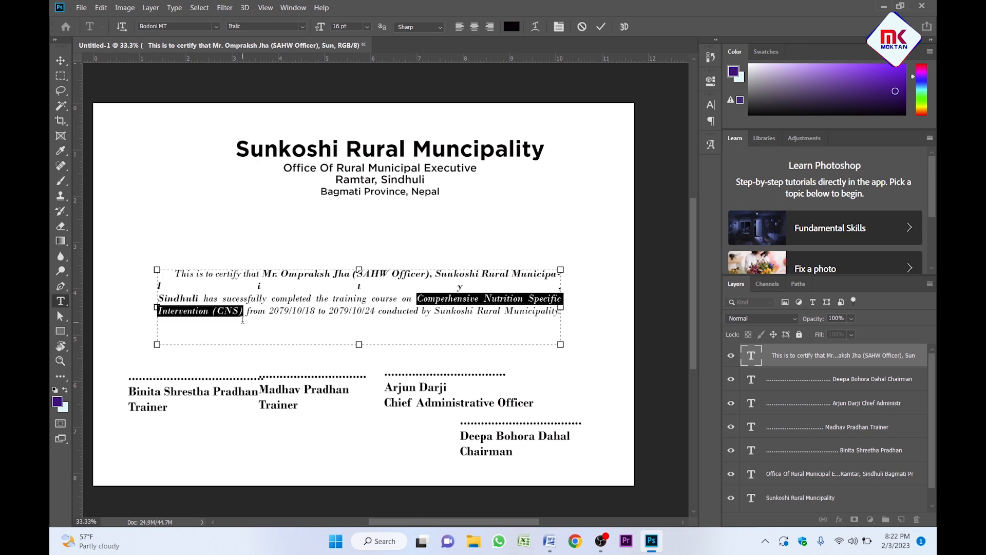
left_click(711, 105)
left_click(690, 120)
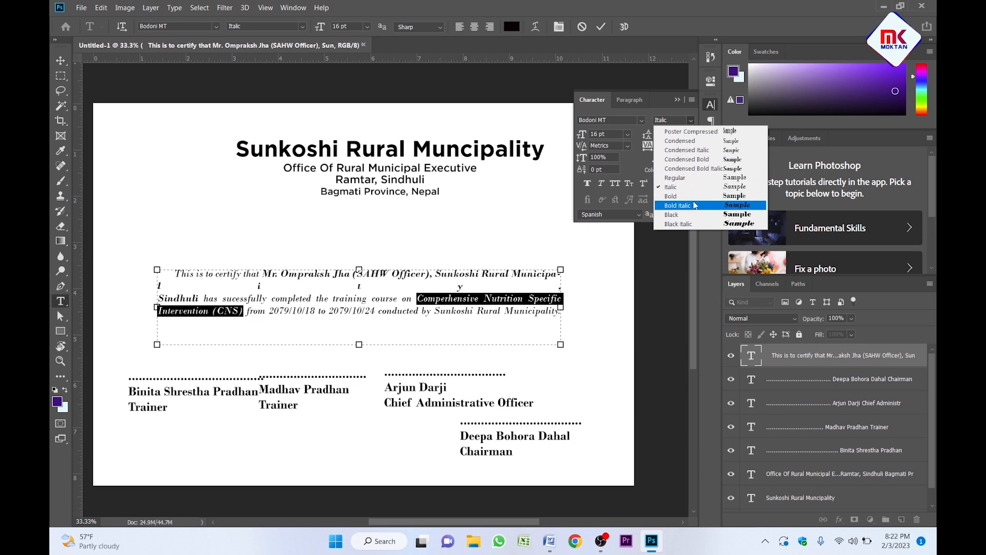
left_click(695, 205)
left_click(465, 308)
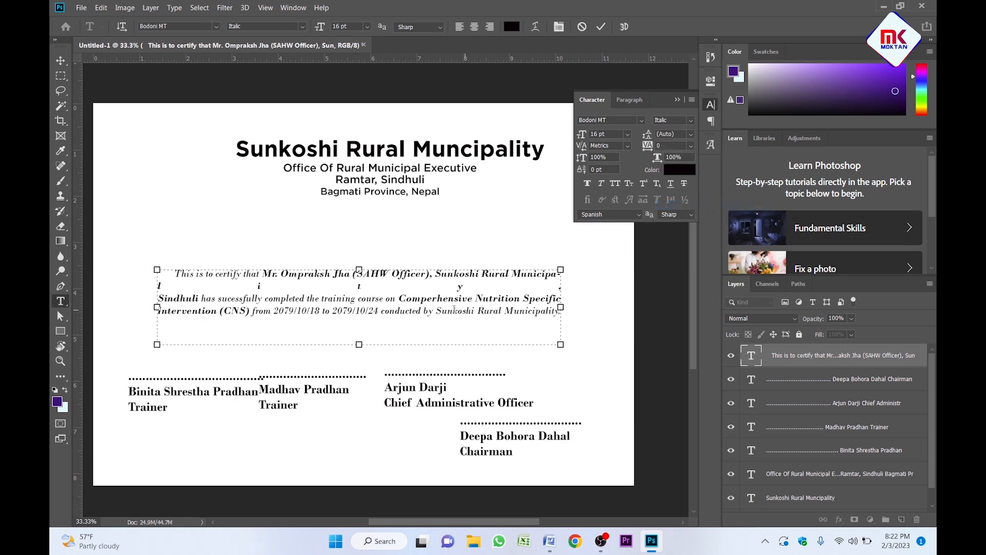
Bold-italicize 'Sunkoshi Rural Municipality', then widen and shorten the text box to three lines.
left_click_drag(442, 309, 497, 310)
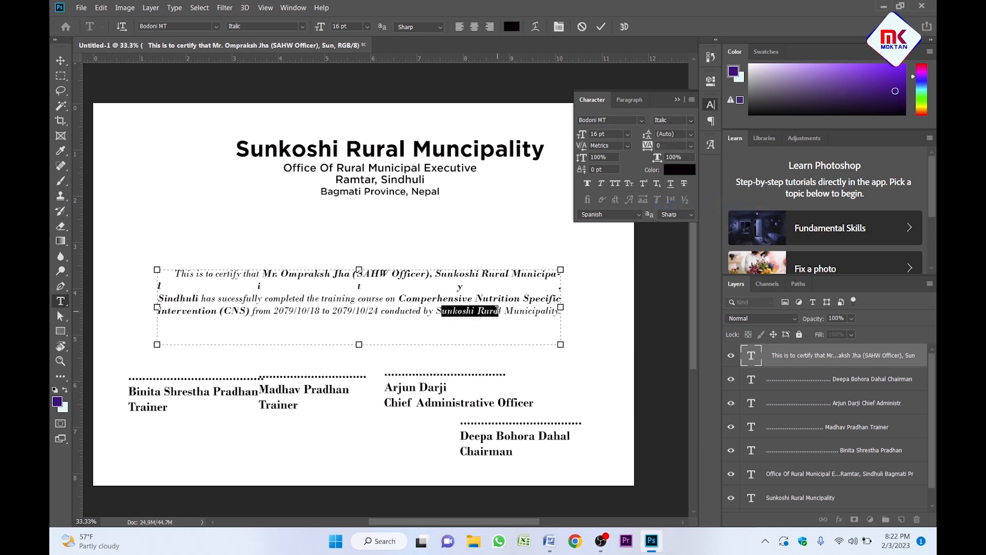
left_click(447, 311)
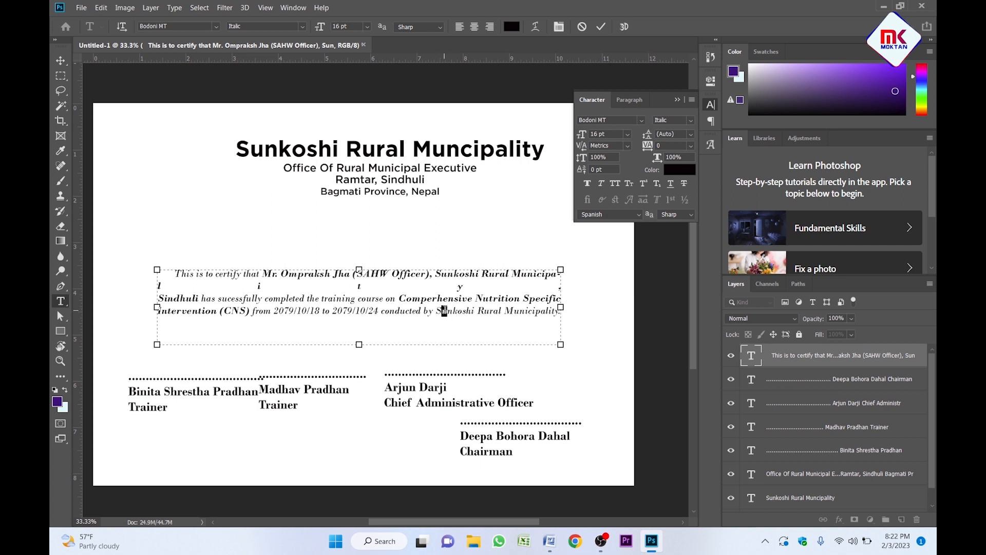
left_click_drag(436, 309, 568, 310)
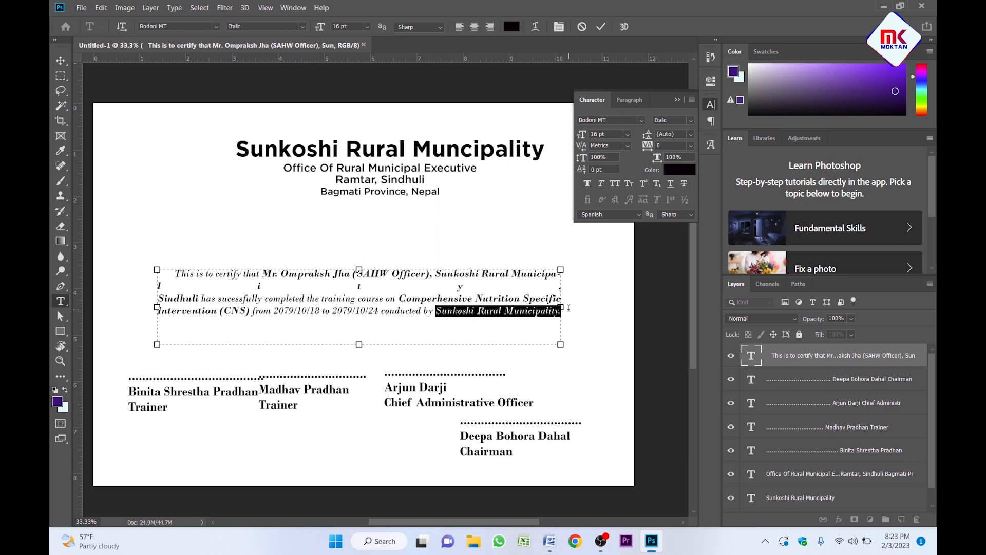
left_click(692, 122)
left_click(699, 206)
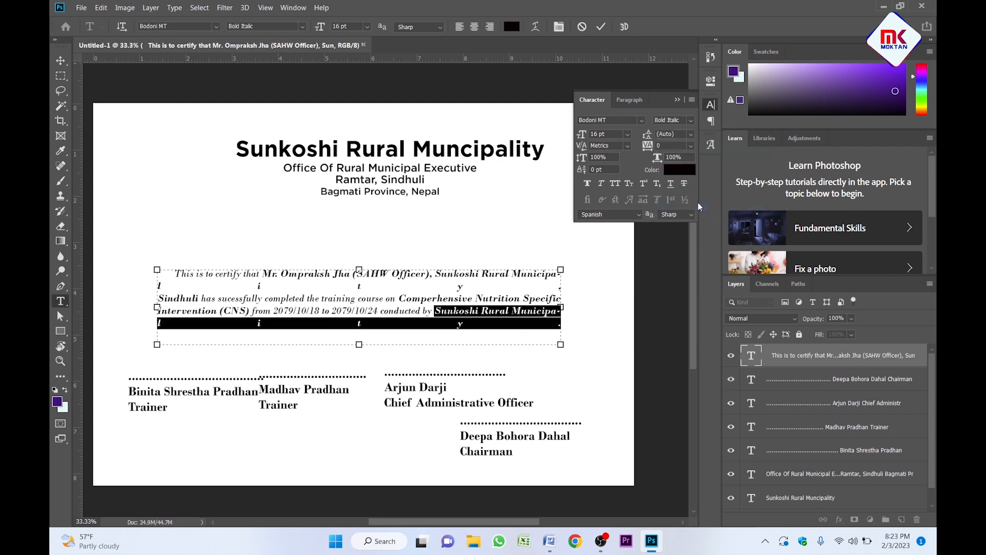
left_click(677, 99)
left_click(440, 298)
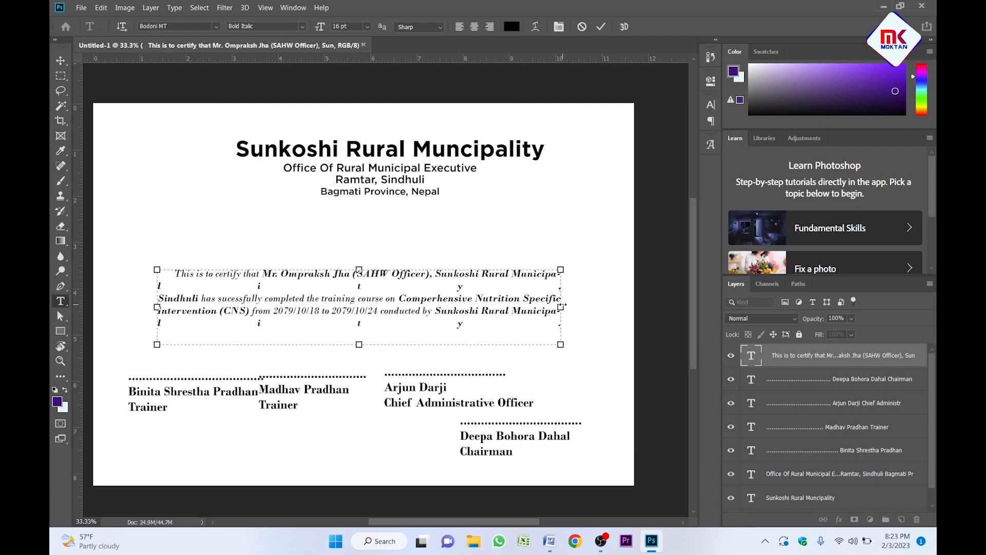
left_click_drag(560, 307, 590, 305)
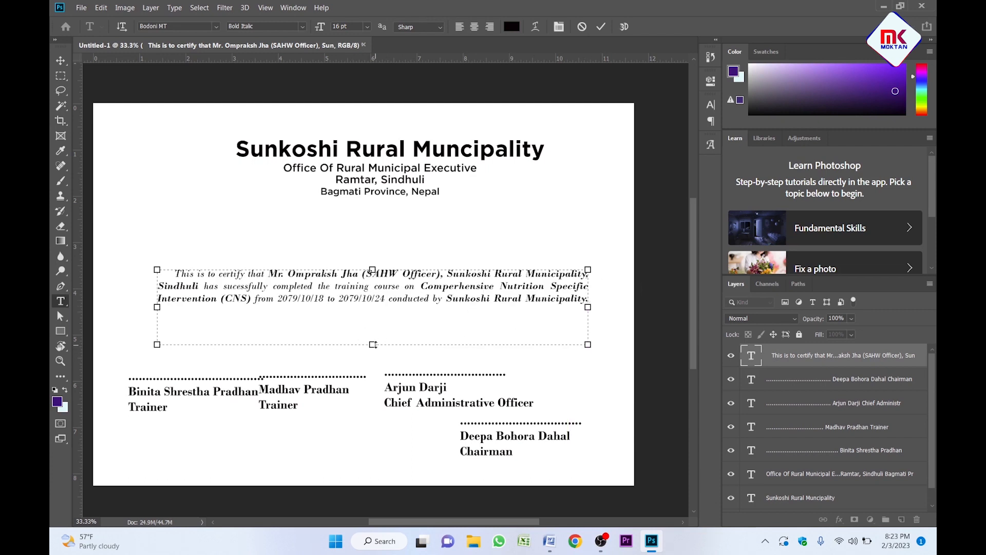
left_click_drag(373, 344, 403, 307)
Commit the text edits and zoom in briefly to check the paragraph.
key("ctrl+Return")
key("v")
key("z")
left_click(372, 315)
left_click(371, 314, "alt")
key("v")
Set the whole paragraph's leading to 30 pt.
double_click(404, 263)
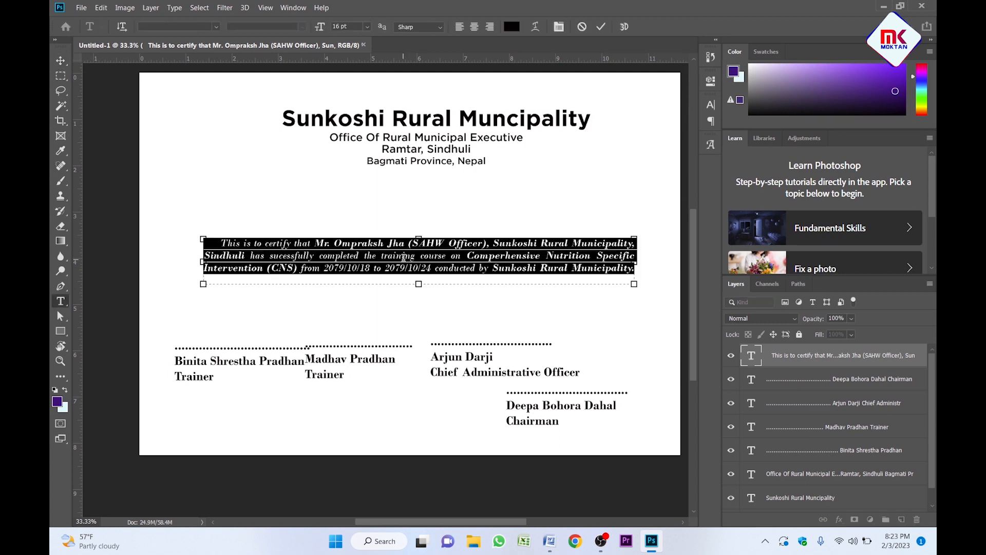
left_click(711, 105)
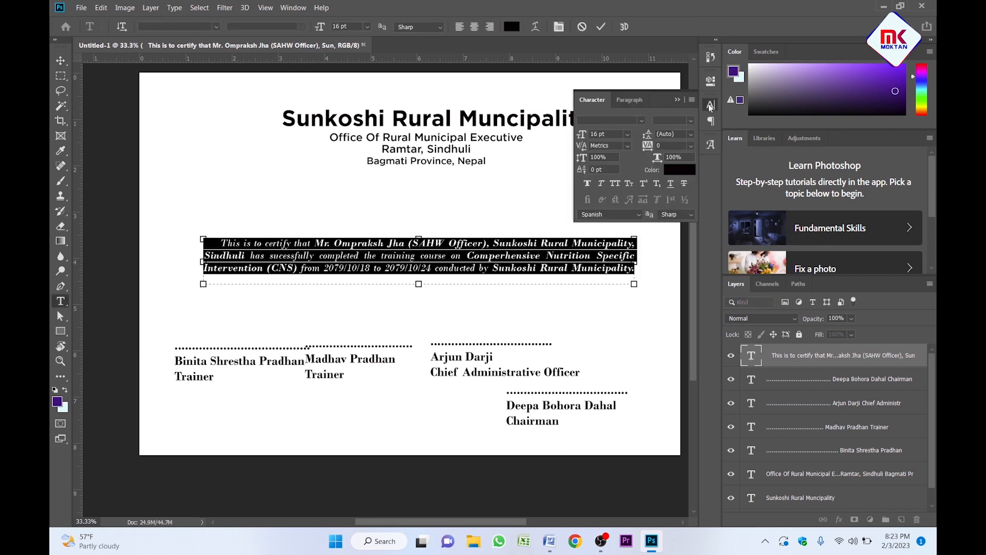
left_click(675, 135)
type("20")
key("Return")
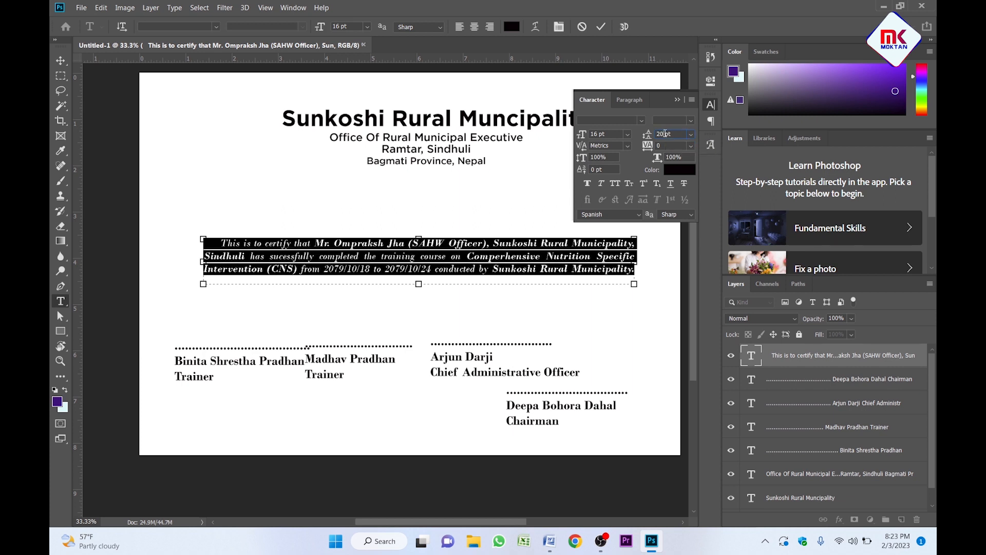
key("Return")
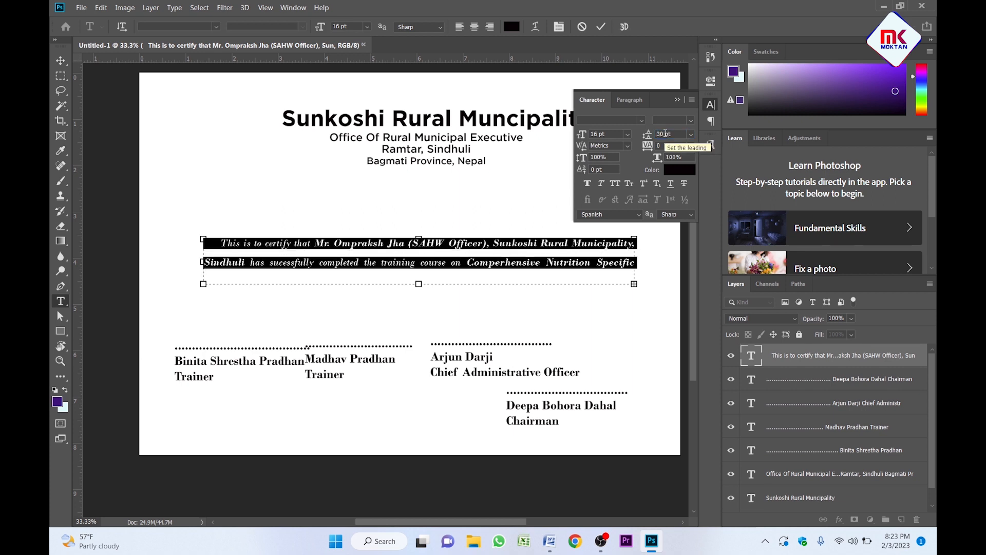
left_click(678, 101)
Make the text box taller so all three lines show, then commit.
left_click_drag(419, 283, 419, 299)
key("ctrl+Return")
key("v")
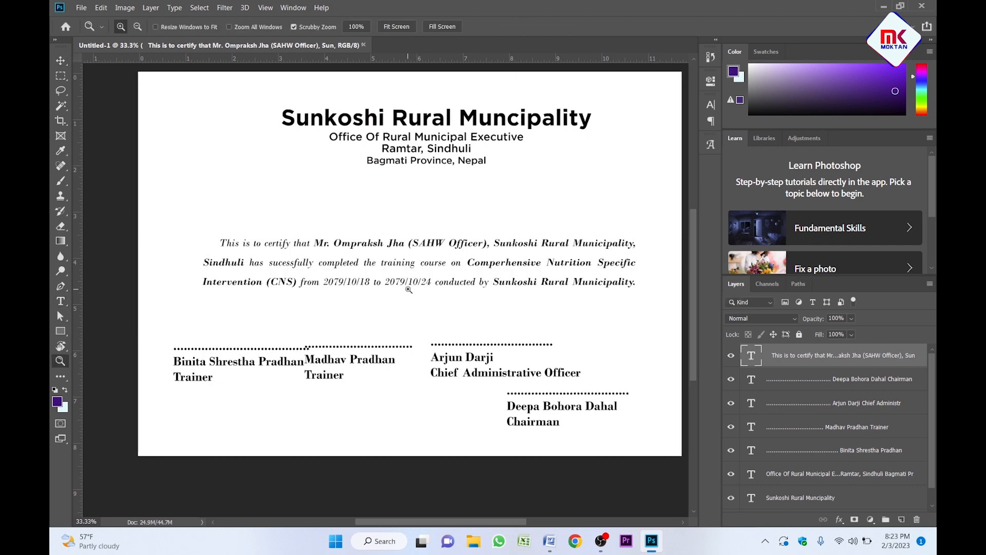
key("ctrl+plus")
key("ctrl+minus")
Centre the paragraph horizontally on the page using Align Horizontal Centers.
key("ctrl+a")
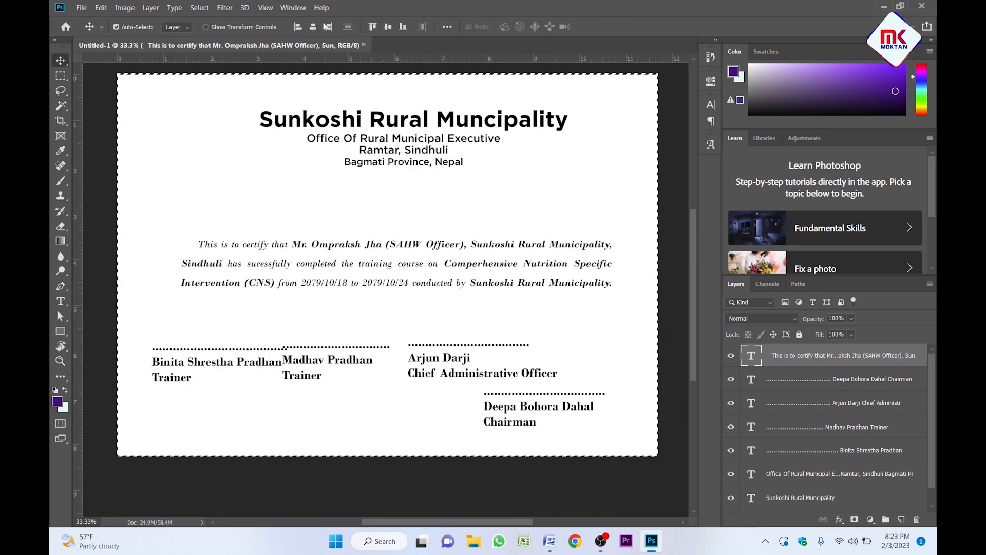
key("ctrl+d")
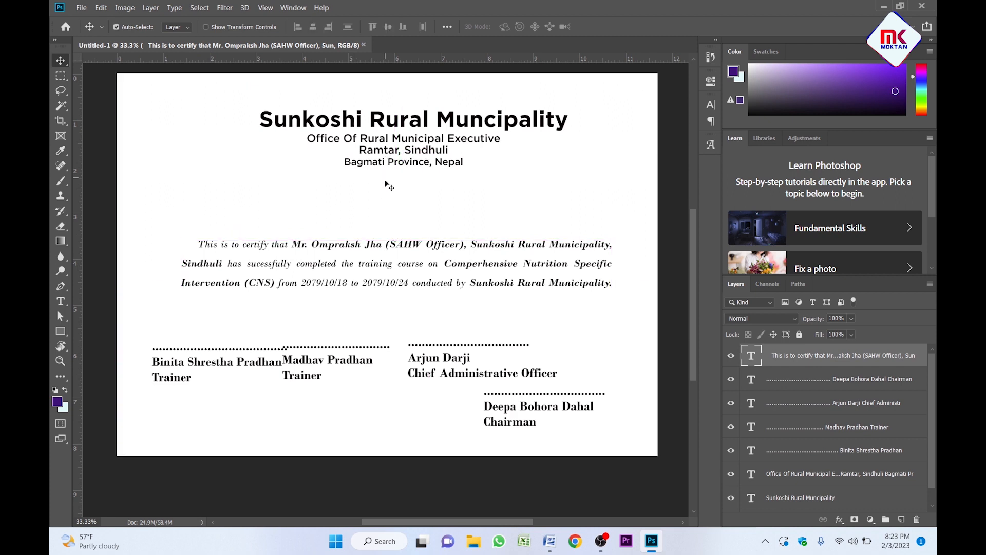
scroll(407, 242, "left", 2)
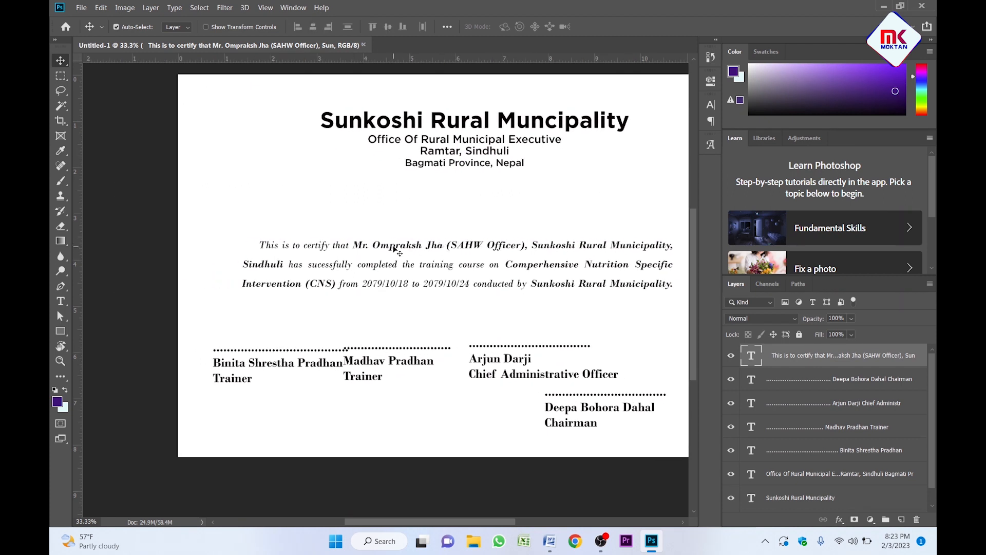
key("ctrl+a")
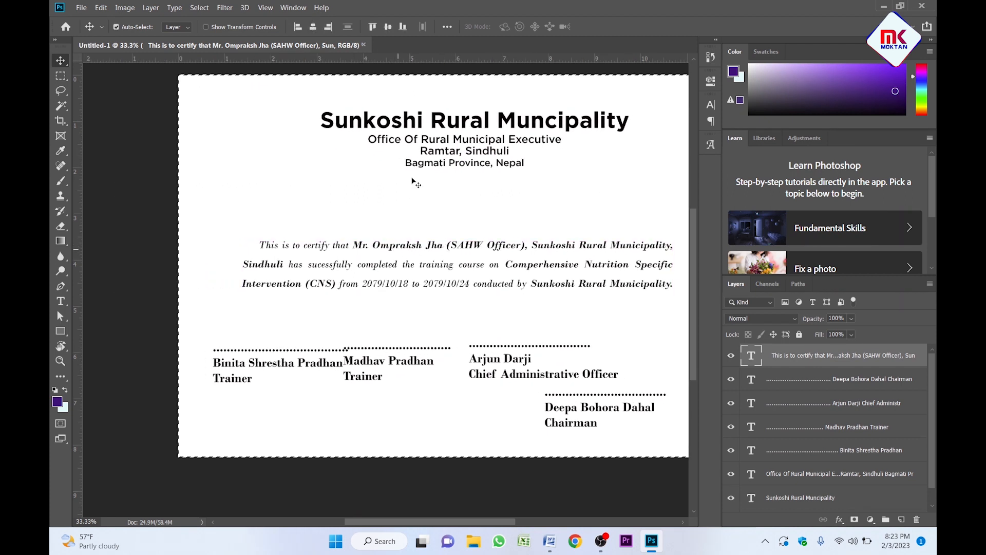
left_click(313, 27)
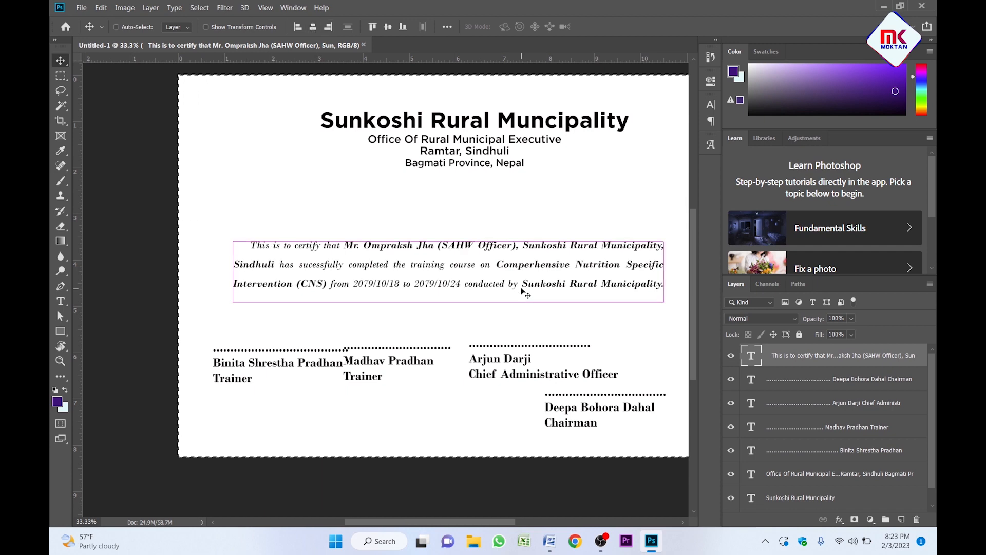
key("ctrl+d")
Move the Madhav, Arjun and Deepa signature blocks into one row beside Binita's.
key("z")
left_click(359, 287)
left_click(347, 360, "alt")
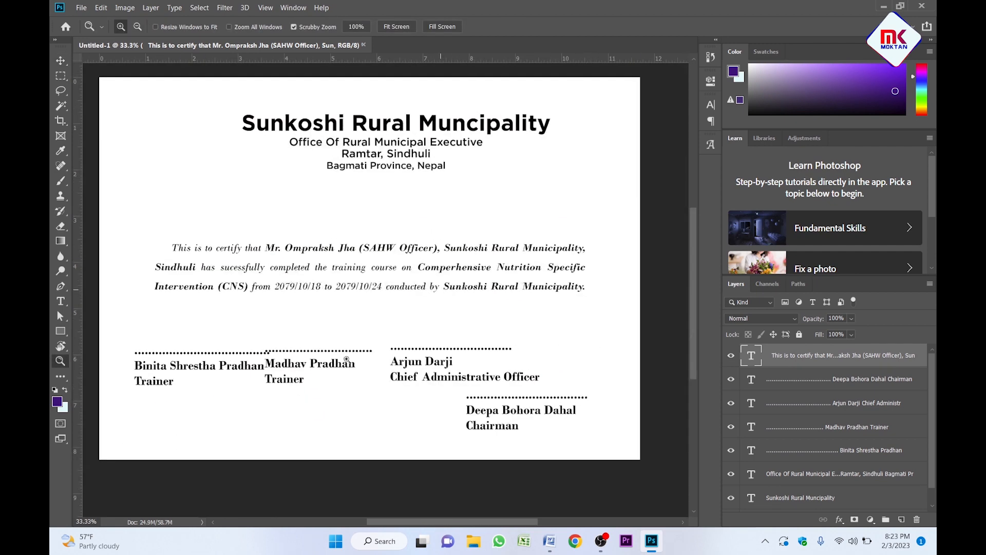
key("v")
left_click_drag(346, 360, 414, 375)
mouse_move(473, 425)
left_mouse_down()
mouse_move(569, 369)
mouse_move(568, 379)
left_mouse_up()
mouse_move(210, 339)
left_mouse_down()
mouse_move(443, 380)
mouse_move(586, 392)
left_mouse_up()
Scale the four signature blocks down to about 82%.
key("ctrl+t")
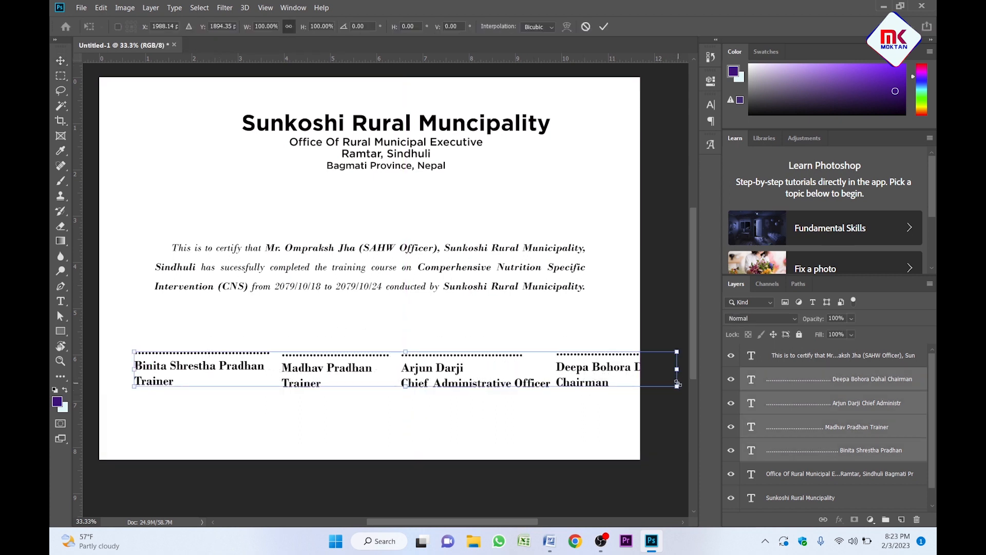
left_click_drag(678, 384, 579, 384)
key("Return")
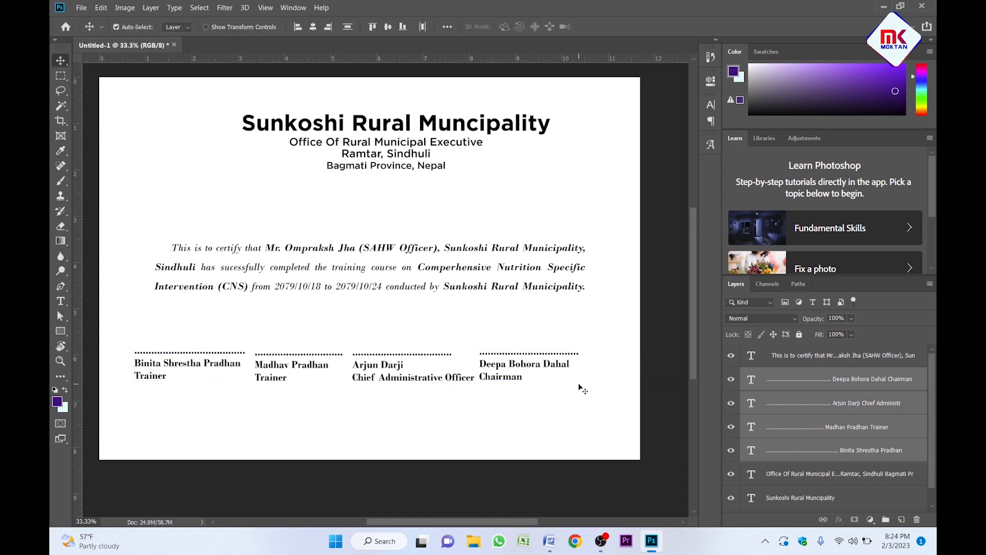
left_click(322, 414)
scroll(322, 414, "up", 1)
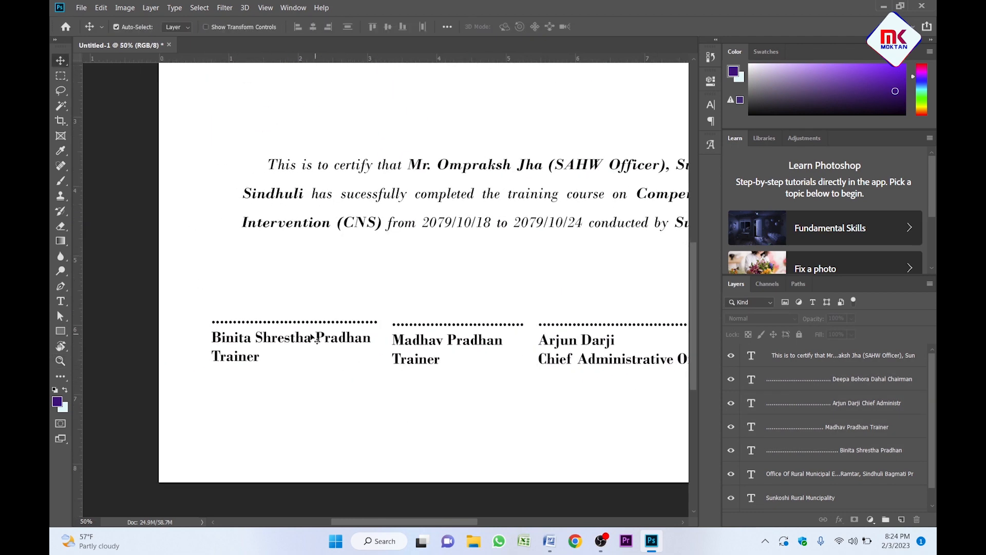
double_click(312, 337)
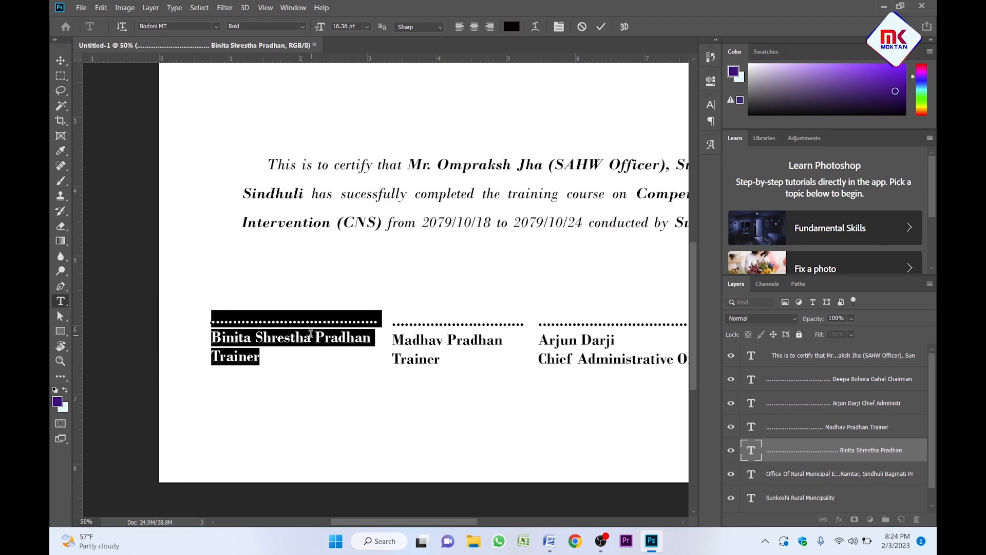
left_click(475, 28)
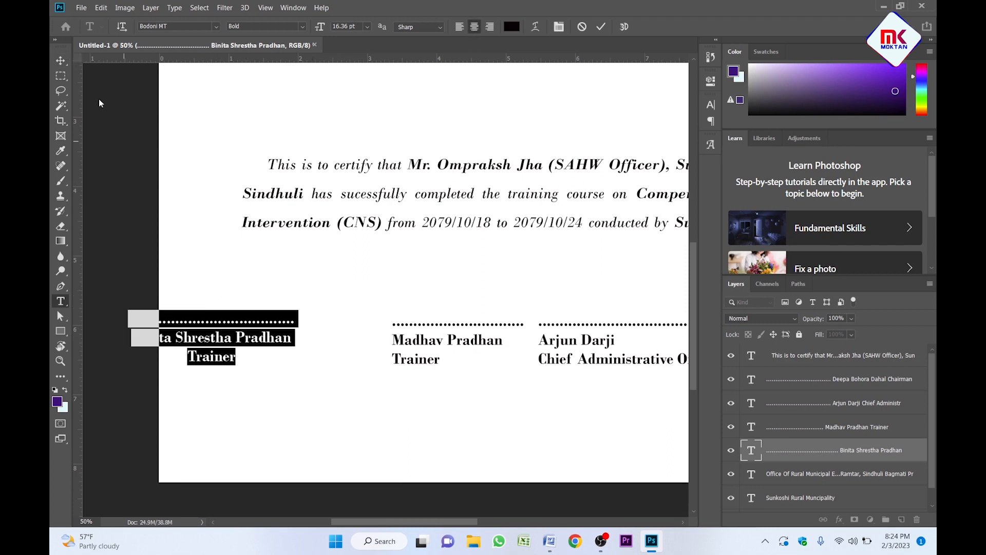
left_click(60, 60)
left_click_drag(236, 339, 334, 335)
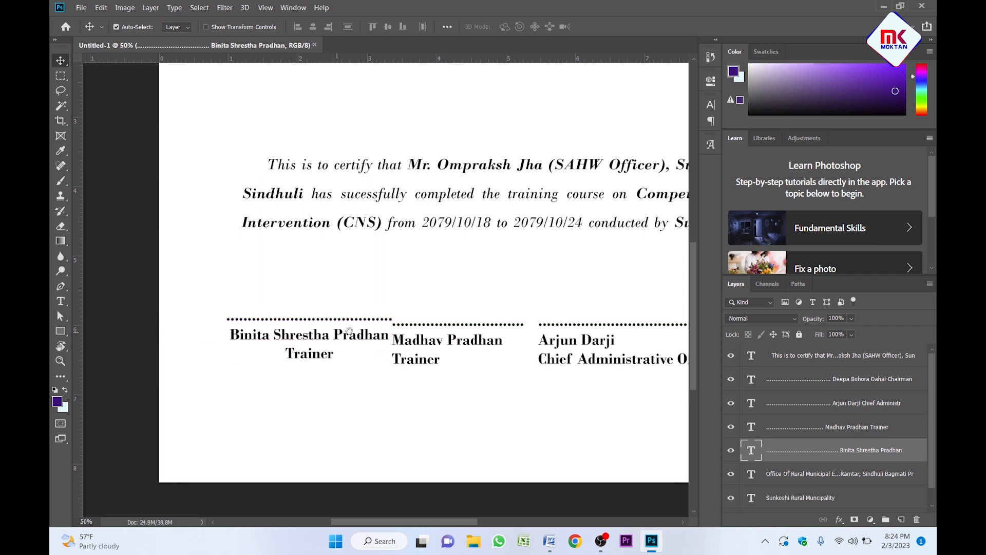
scroll(334, 335, "right", 5)
double_click(272, 351)
left_click(474, 26)
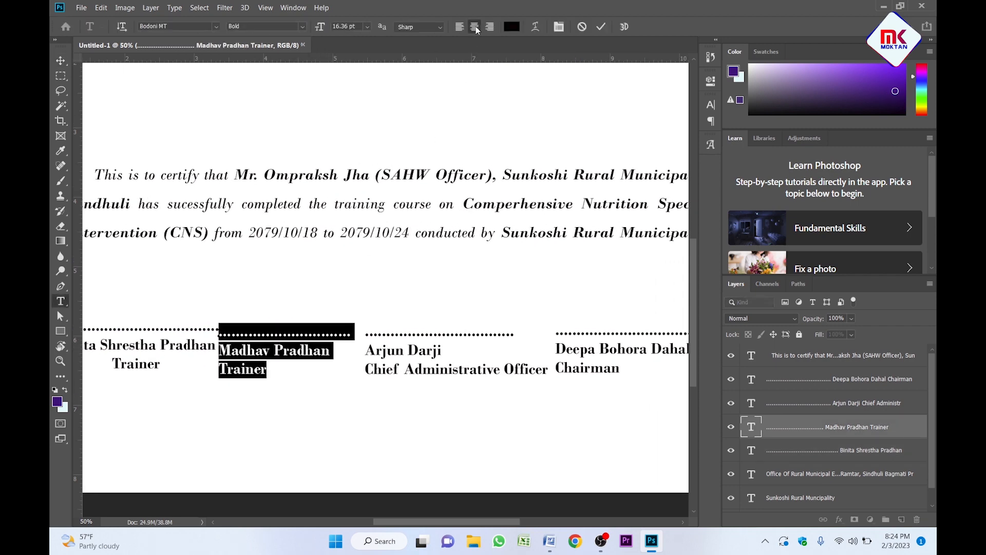
left_click(337, 405)
double_click(473, 369)
left_click(475, 26)
scroll(474, 203, "right", 5)
double_click(474, 360)
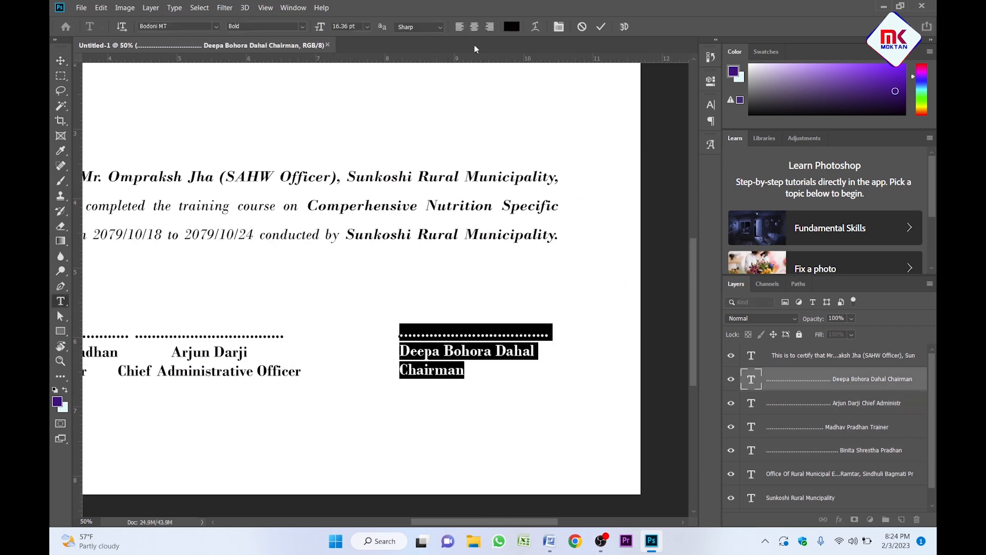
left_click(475, 27)
left_click(61, 60)
key("ctrl+minus")
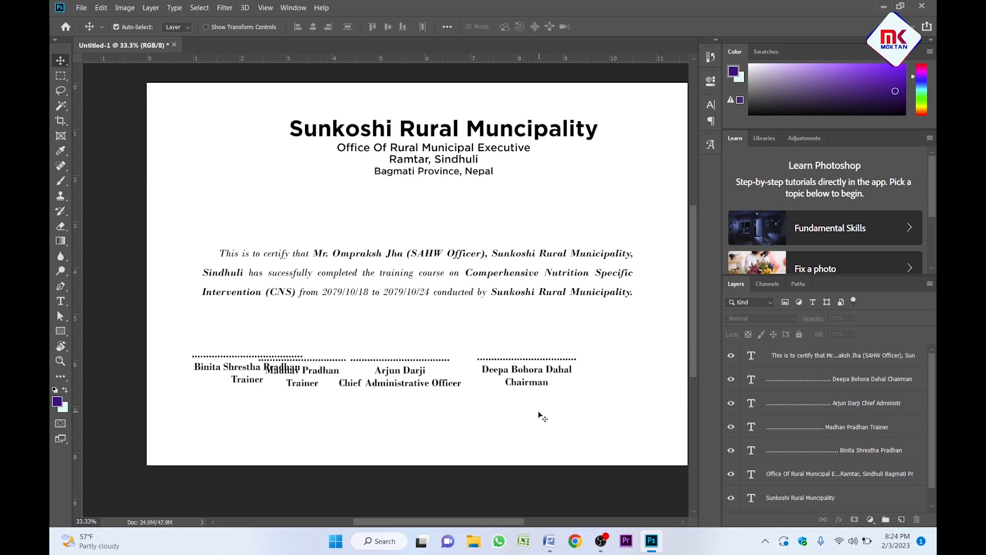
Align Deepa's block to the paragraph's right edge and Binita's block to its left edge.
mouse_move(538, 411)
left_mouse_down()
mouse_move(523, 293)
mouse_move(509, 260)
mouse_move(506, 354)
left_mouse_up()
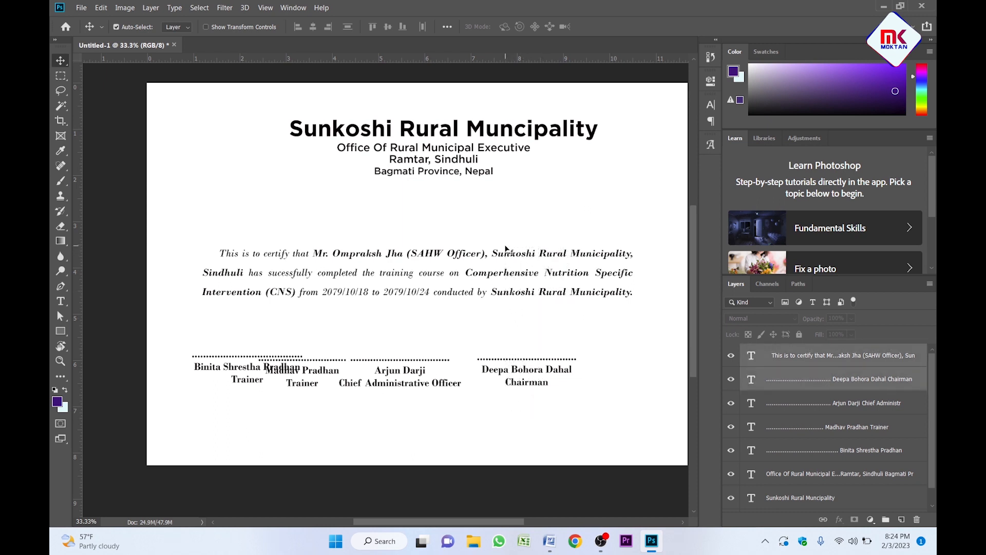
left_click(330, 29)
left_click(340, 370)
left_click_drag(392, 369, 445, 366)
left_click_drag(242, 367, 410, 382)
left_click(267, 420)
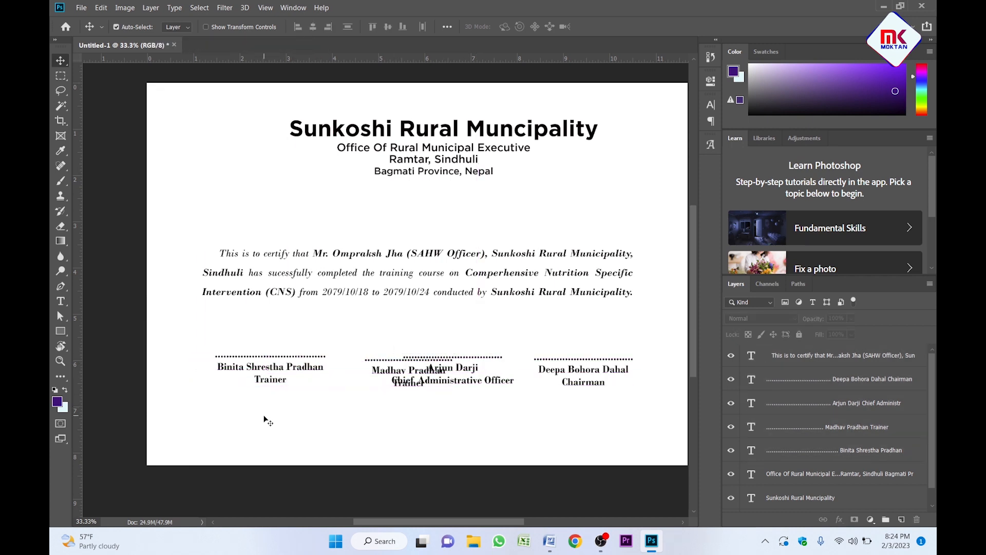
left_click_drag(264, 417, 243, 226)
left_click(298, 27)
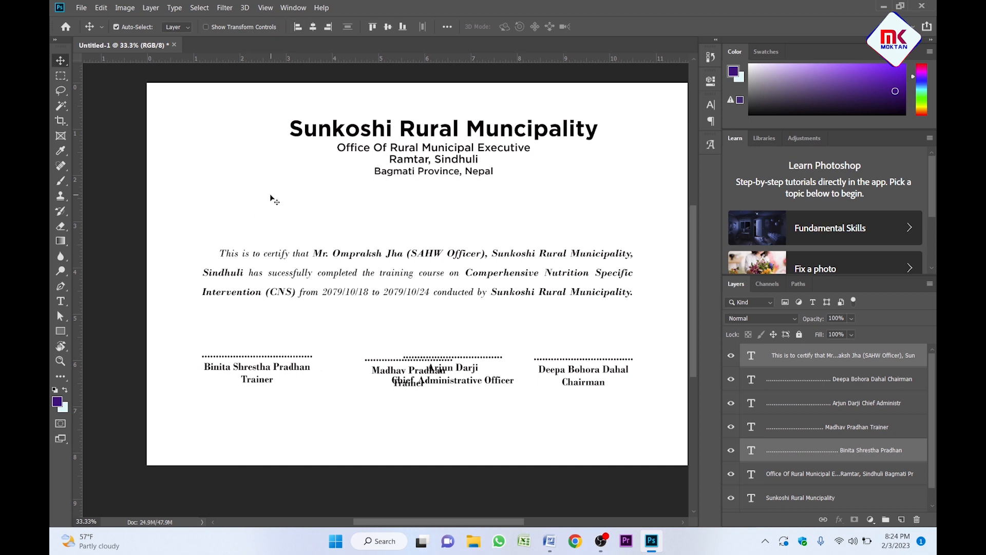
left_click(322, 300)
Shift the Arjun and Madhav blocks, then space all four signature blocks evenly with tops aligned.
left_click_drag(422, 388, 453, 389)
left_click_drag(382, 374, 354, 368)
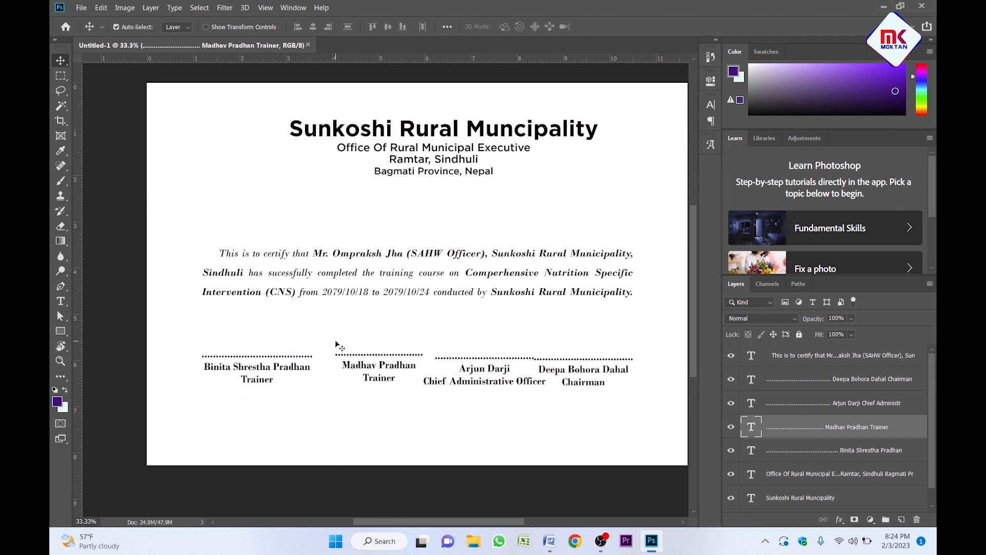
left_click(318, 346)
mouse_move(202, 341)
left_mouse_down()
mouse_move(297, 374)
mouse_move(598, 402)
left_mouse_up()
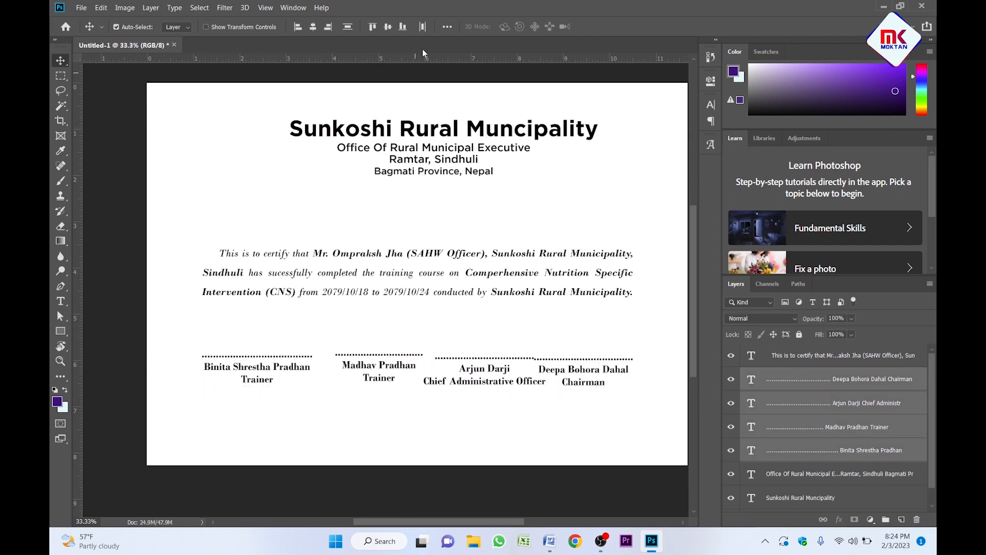
left_click(423, 27)
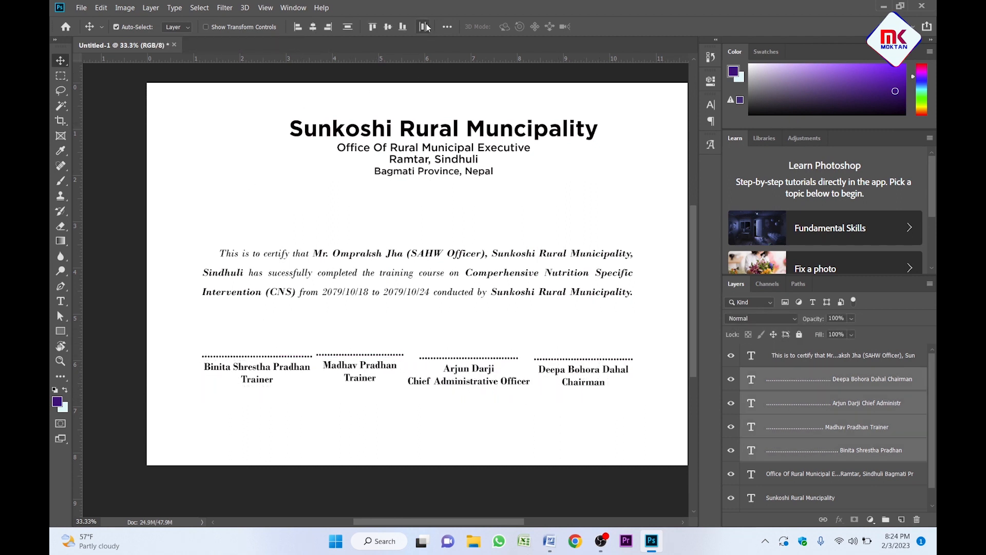
left_click(375, 27)
left_click(421, 338)
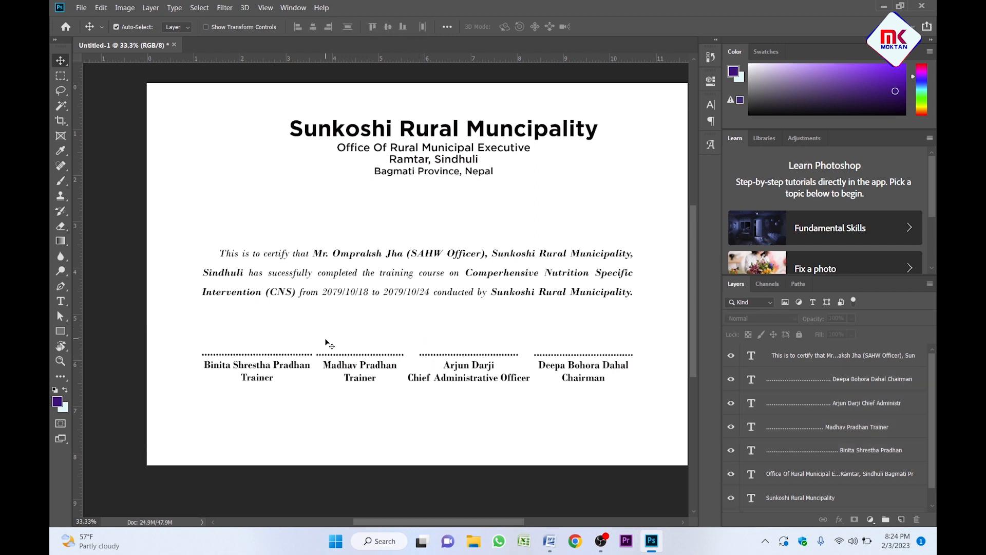
Shrink the four signature blocks to about 90%.
left_click_drag(280, 331, 564, 389)
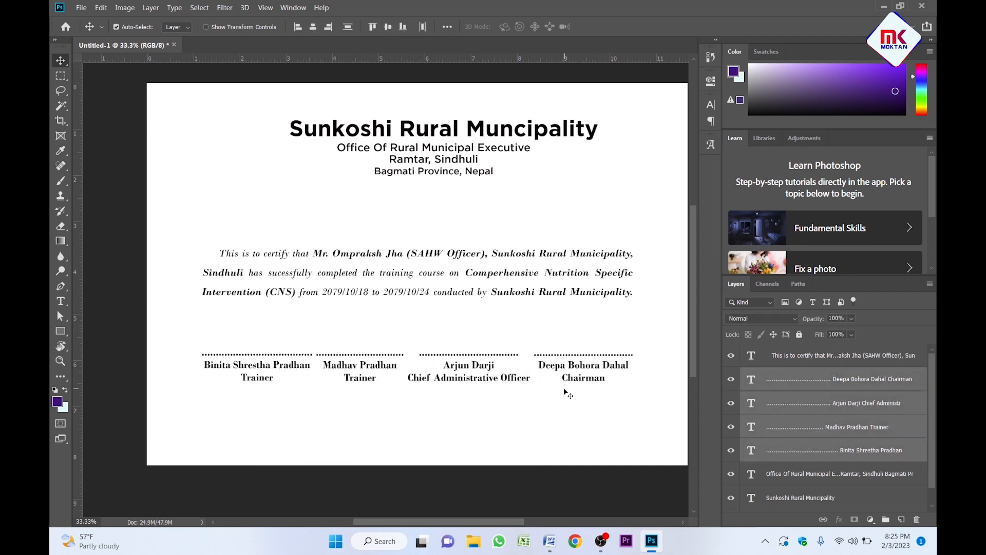
key("ctrl+t")
mouse_move(632, 382)
left_mouse_down()
mouse_move(581, 378)
mouse_move(590, 379)
left_mouse_up()
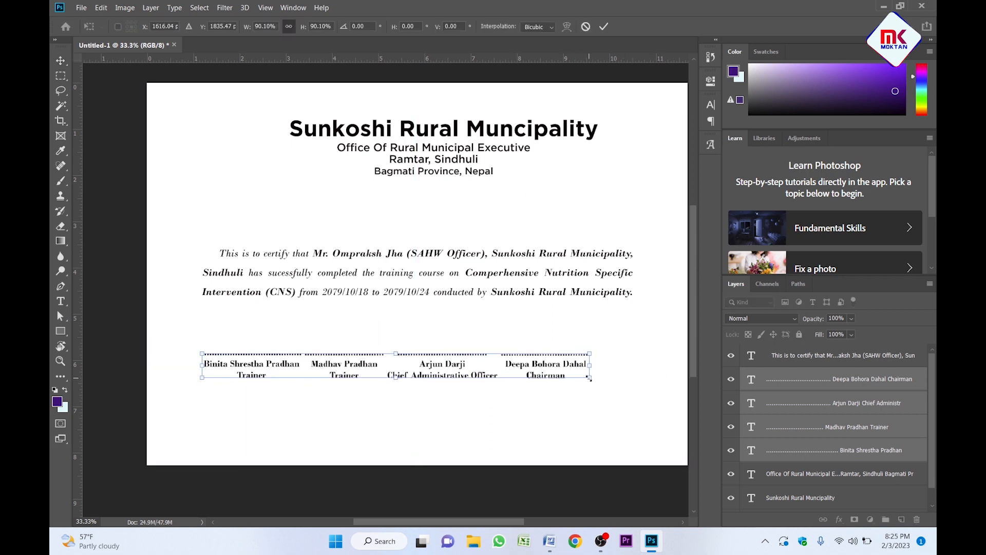
key("Return")
left_click(566, 420)
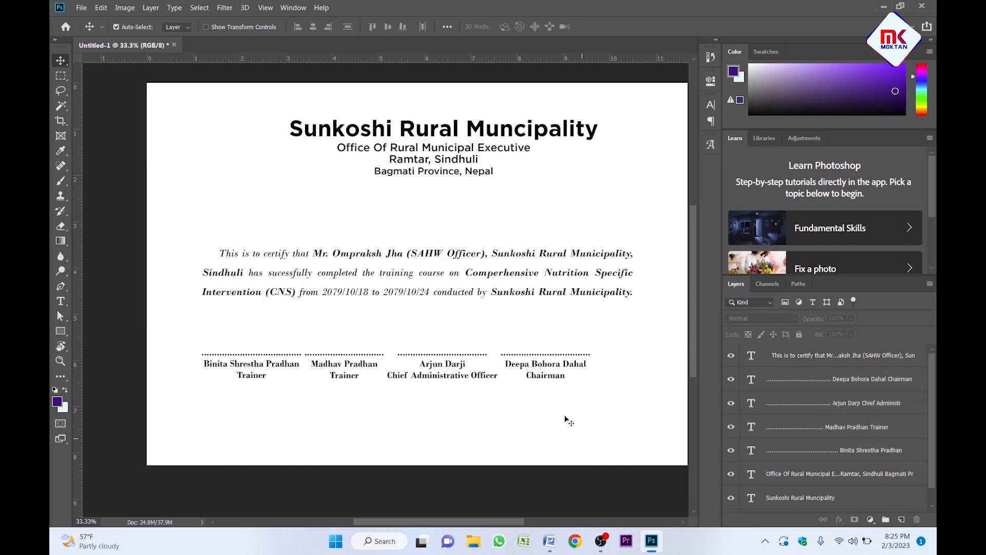
Re-align Deepa's block with the paragraph's right edge and redistribute the four signature blocks evenly.
left_click_drag(559, 423, 542, 257)
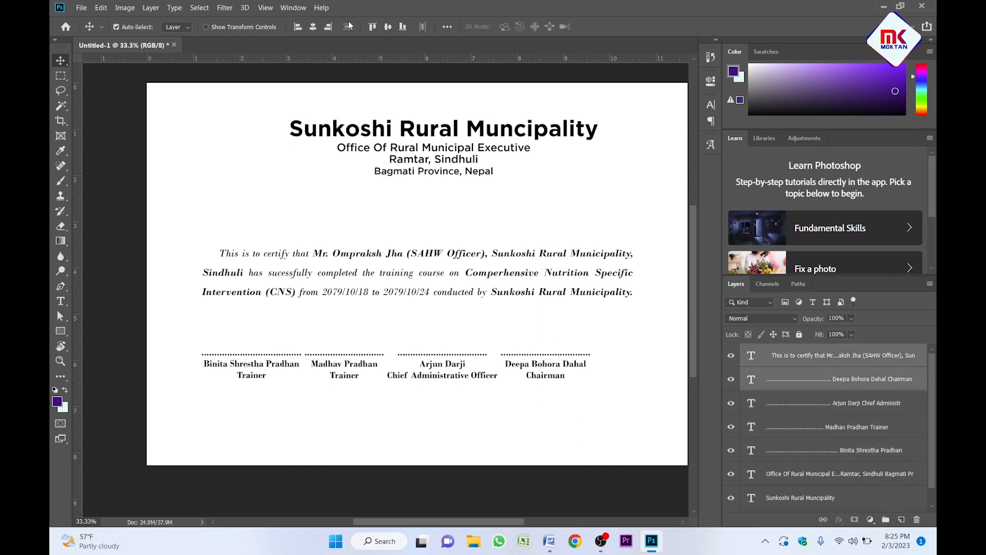
left_click(328, 30)
left_click_drag(257, 340, 584, 395)
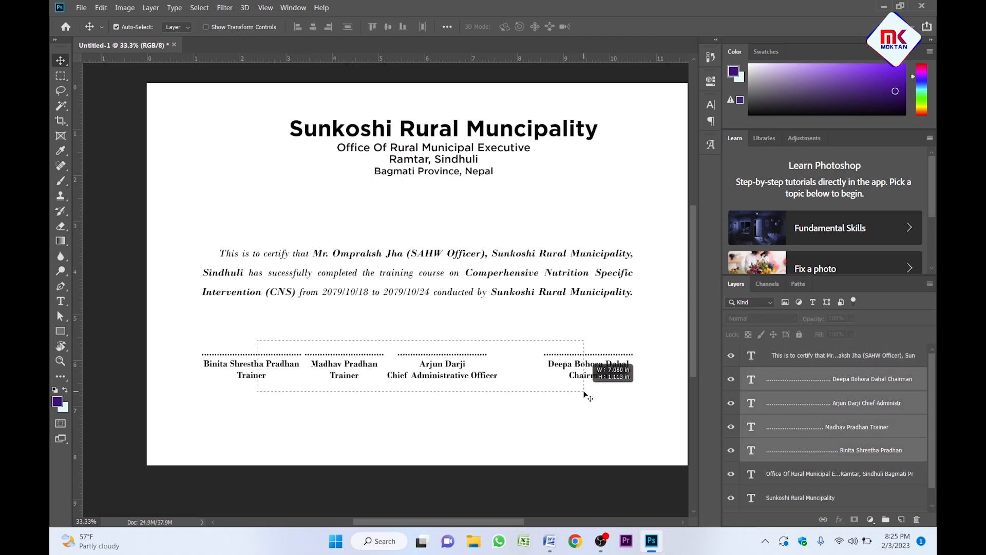
left_click(423, 27)
Check the layout zoomed in, then nudge all four signature blocks down.
key("z")
mouse_move(406, 355)
left_mouse_down()
mouse_move(441, 354)
mouse_move(411, 355)
left_mouse_up()
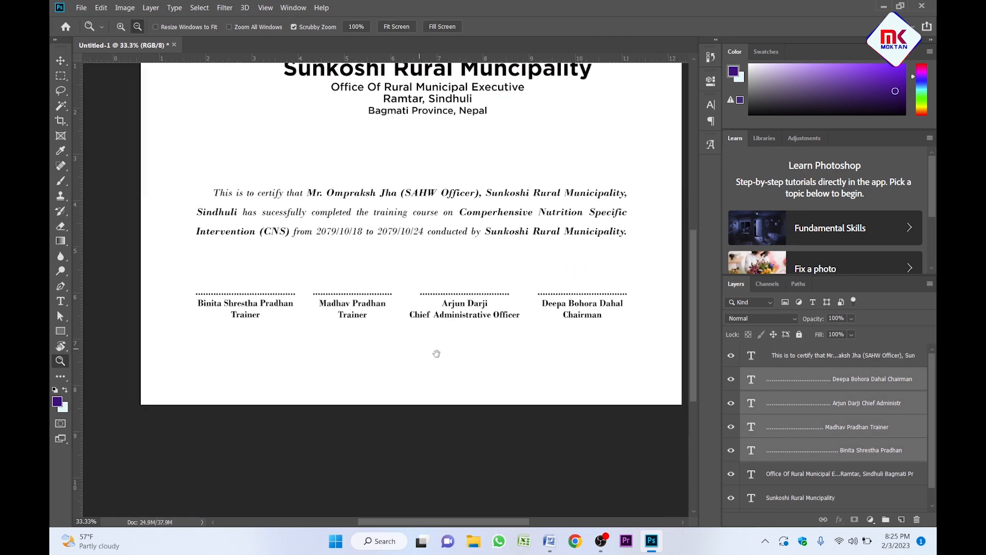
left_click_drag(426, 298, 432, 371)
key("v")
left_click(320, 342)
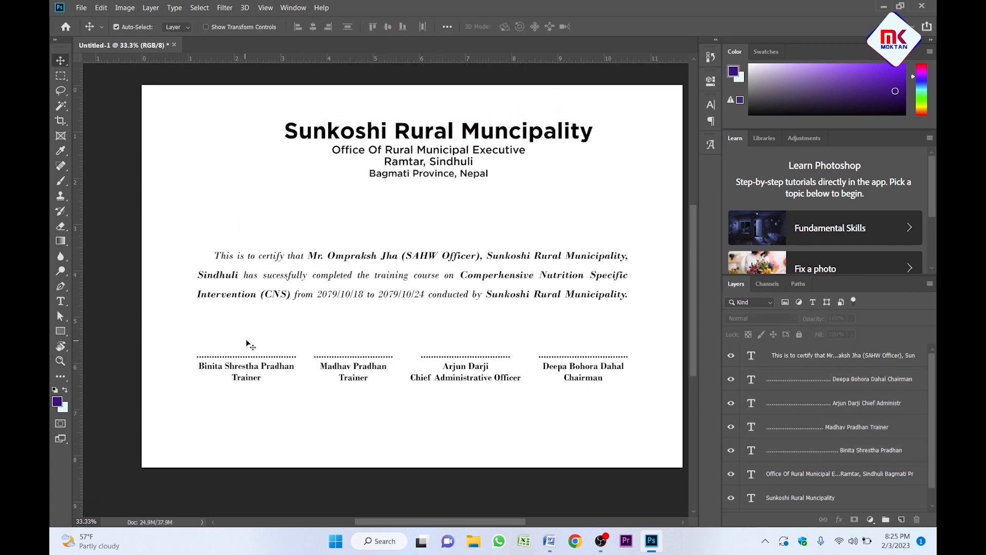
left_click_drag(245, 340, 617, 385)
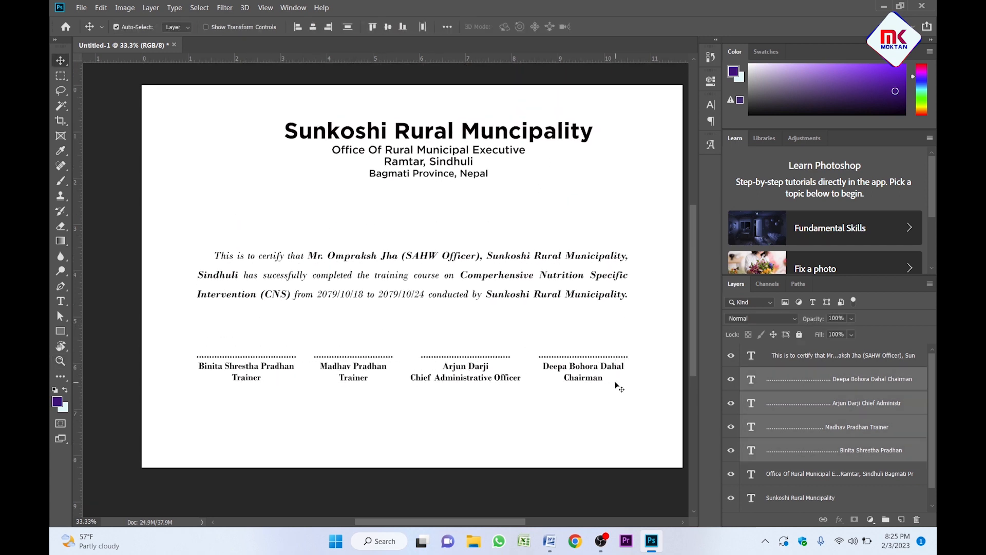
key("shift+Down")
key("shift+Down")
key("shift+Down")
key("shift+Down")
key("shift+Down")
key("shift+Down")
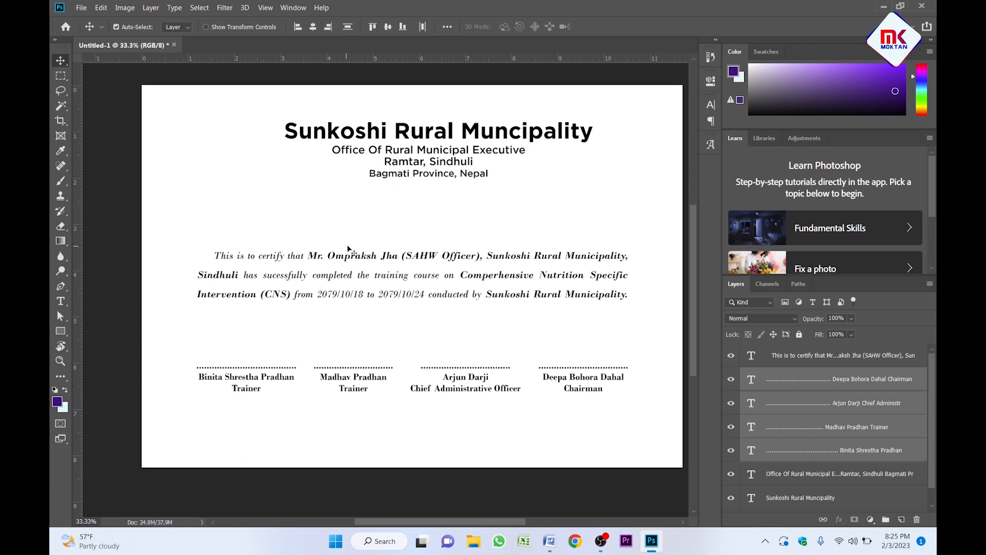
Move the certificate paragraph lower toward the signature row and check the spacing.
left_click(348, 249)
left_click_drag(348, 249, 358, 263)
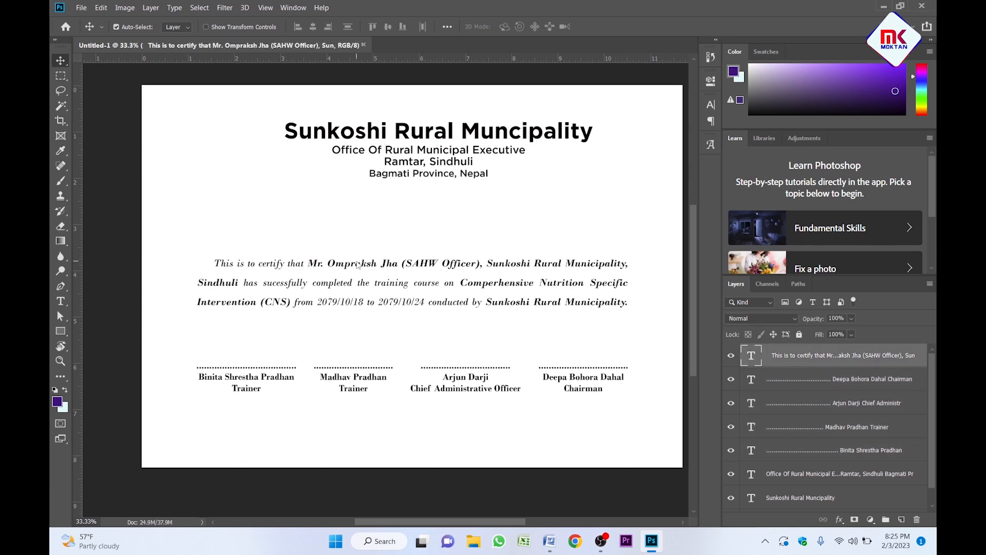
key("shift+Down")
key("shift+Down")
key("shift+Down")
key("shift+Down")
key("shift+Down")
key("shift+Down")
key("shift+Down")
left_click(391, 232)
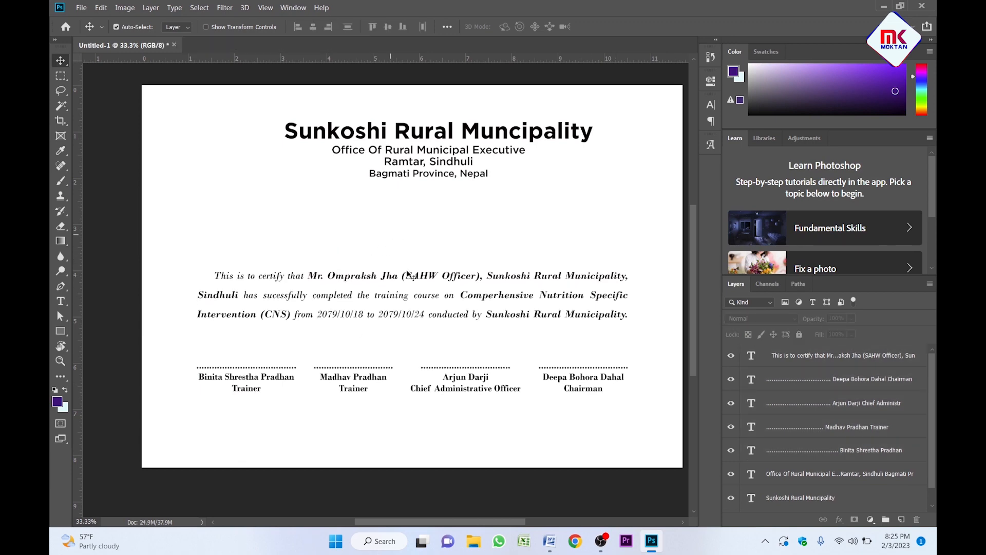
key("z")
scroll(406, 271, "up", 1)
scroll(406, 271, "down", 1)
scroll(405, 271, "up", 1)
scroll(405, 271, "down", 1)
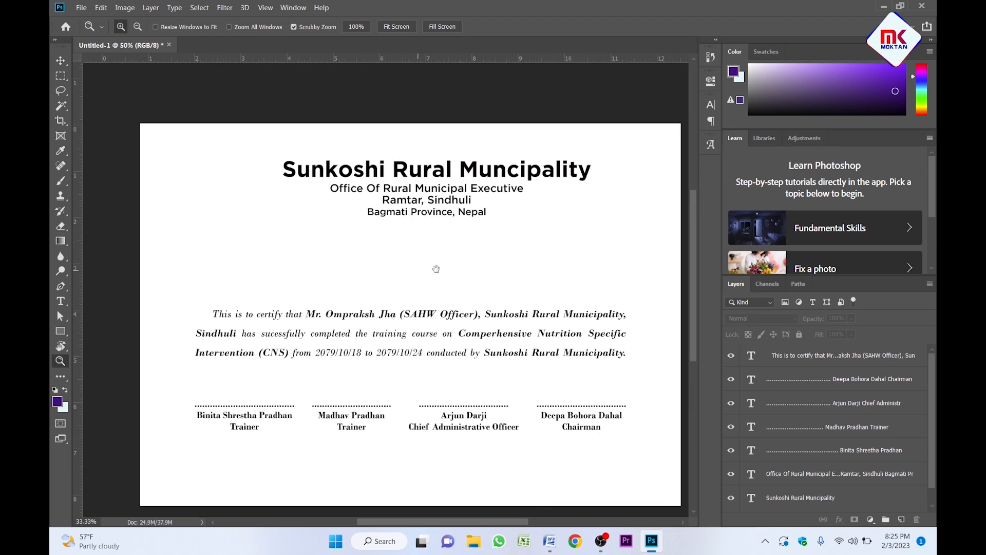
key("v")
left_click(393, 343)
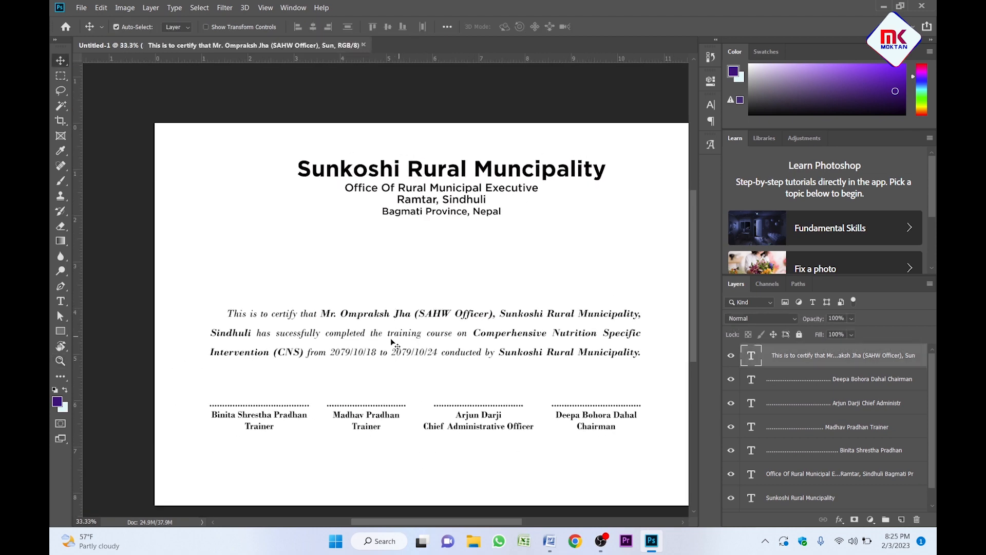
left_click(365, 424)
Duplicate the second signature block between header and paragraph and change its text to 'certificate'.
left_click_drag(365, 421, 366, 383)
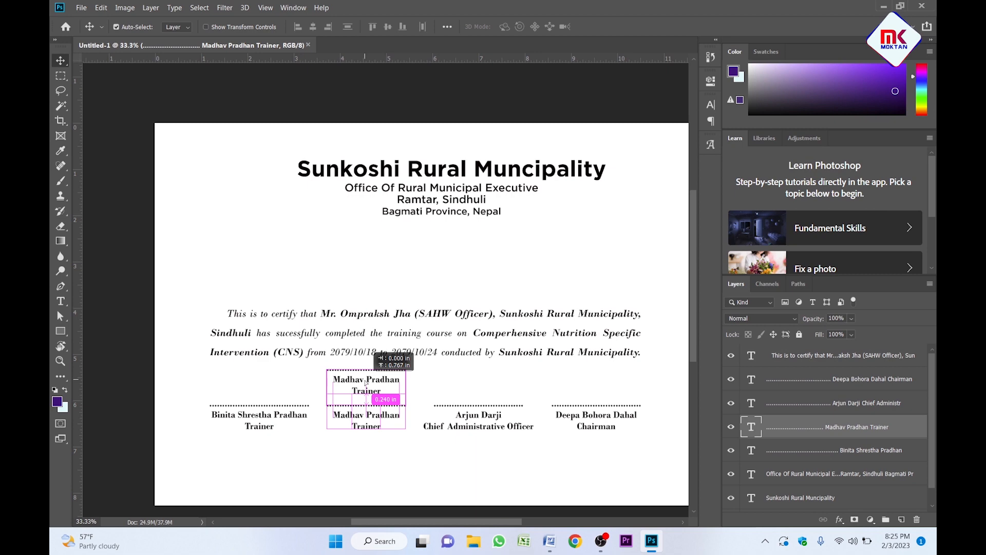
left_click_drag(366, 382, 367, 251)
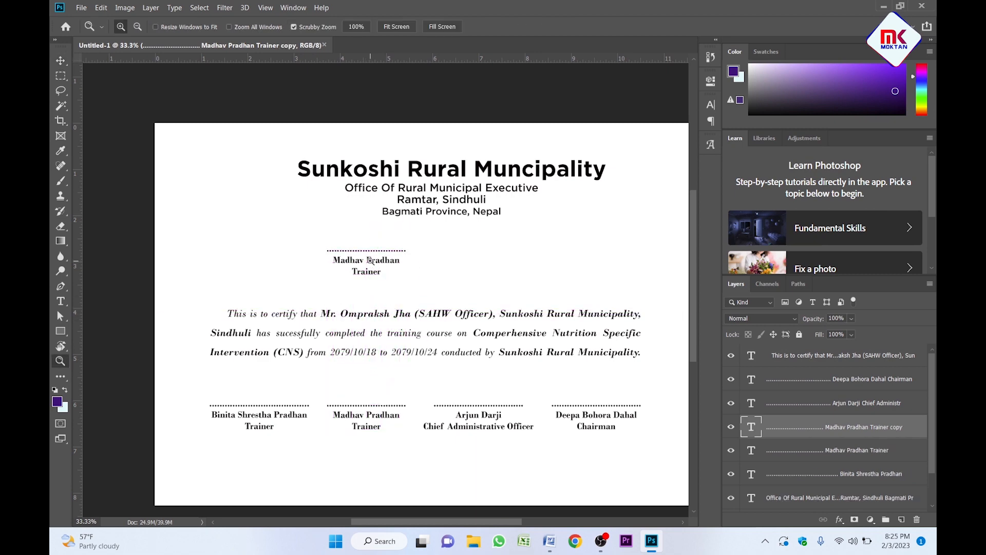
scroll(371, 257, "up", 1)
double_click(372, 263)
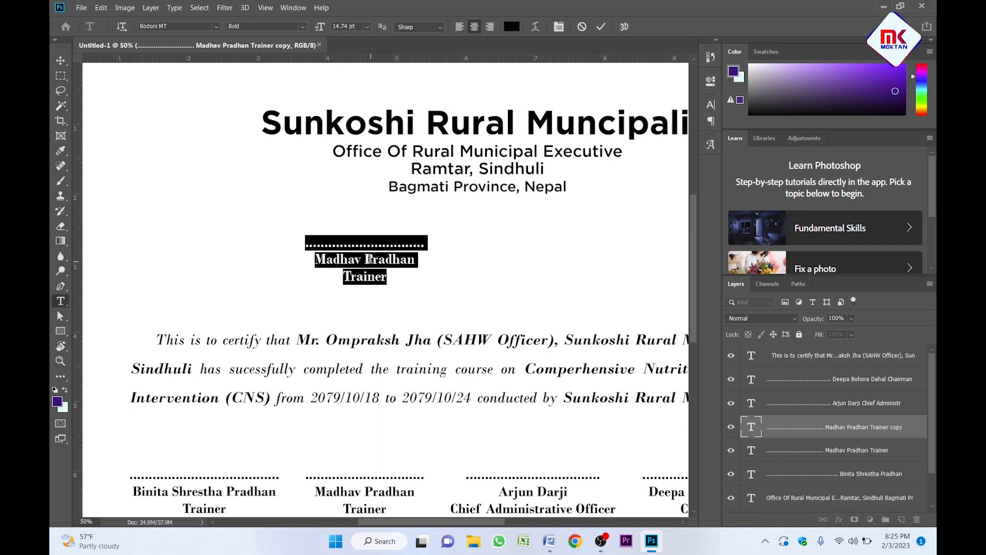
type("certifi")
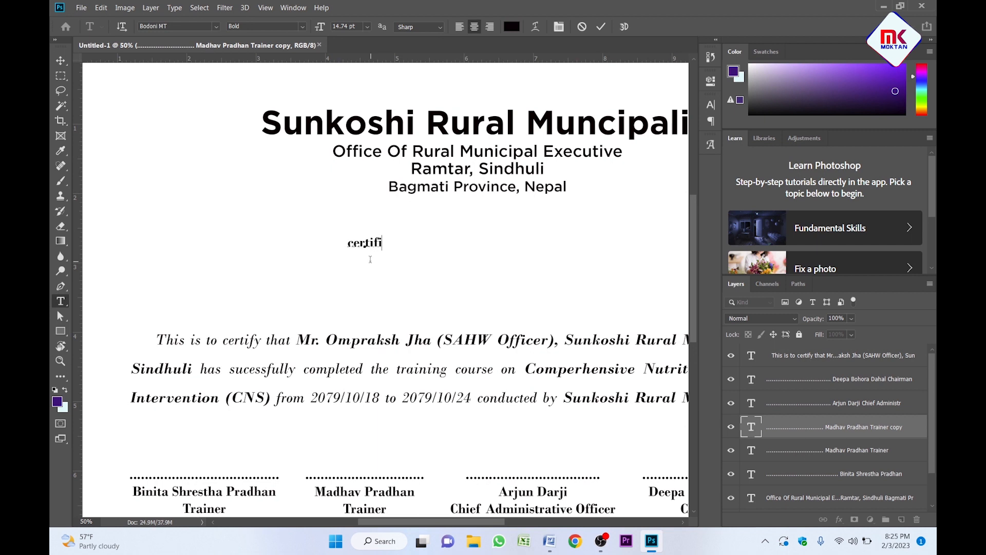
type("cate")
key("ctrl+Return")
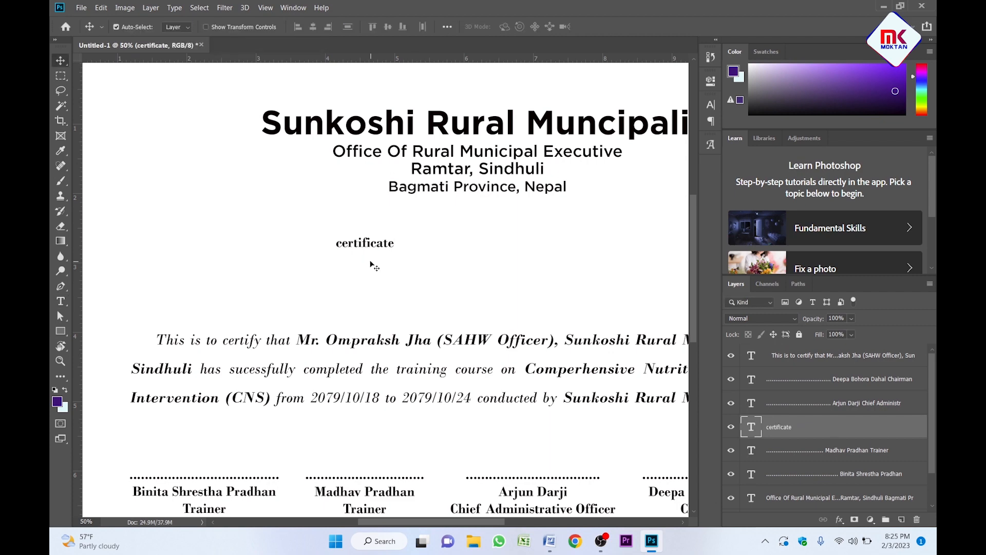
Turn on All Caps in the Character panel so the title reads CERTIFICATE.
key("z")
left_click(369, 261)
key("v")
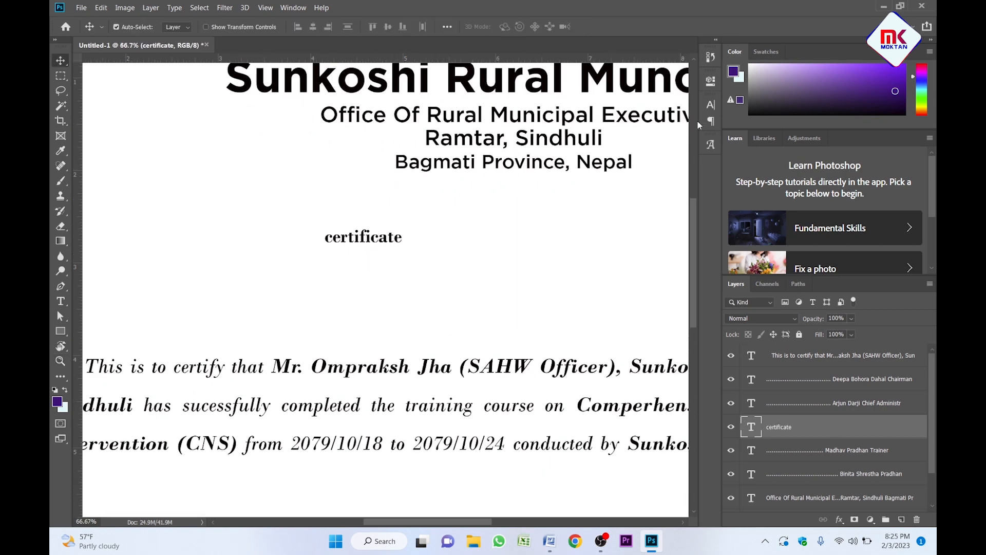
left_click(706, 109)
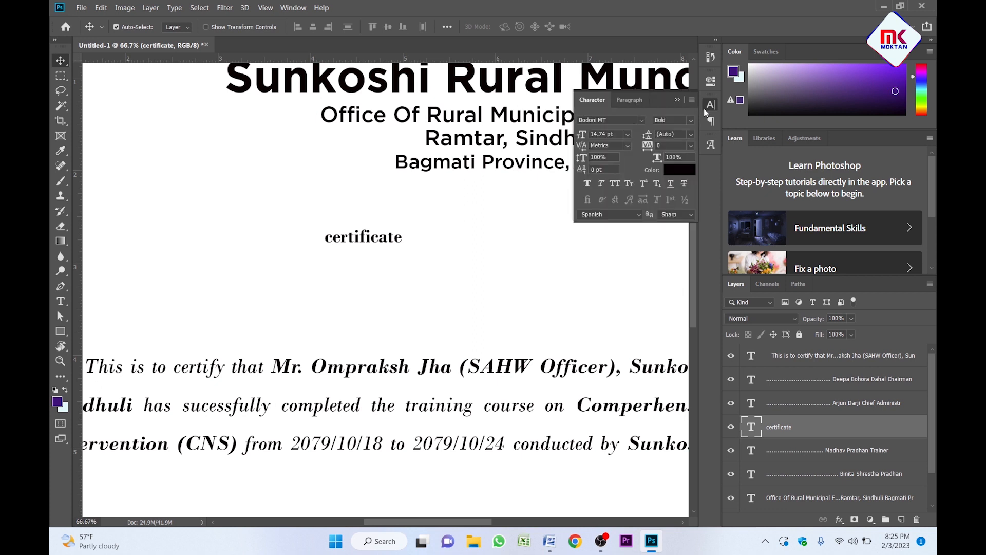
left_click(616, 184)
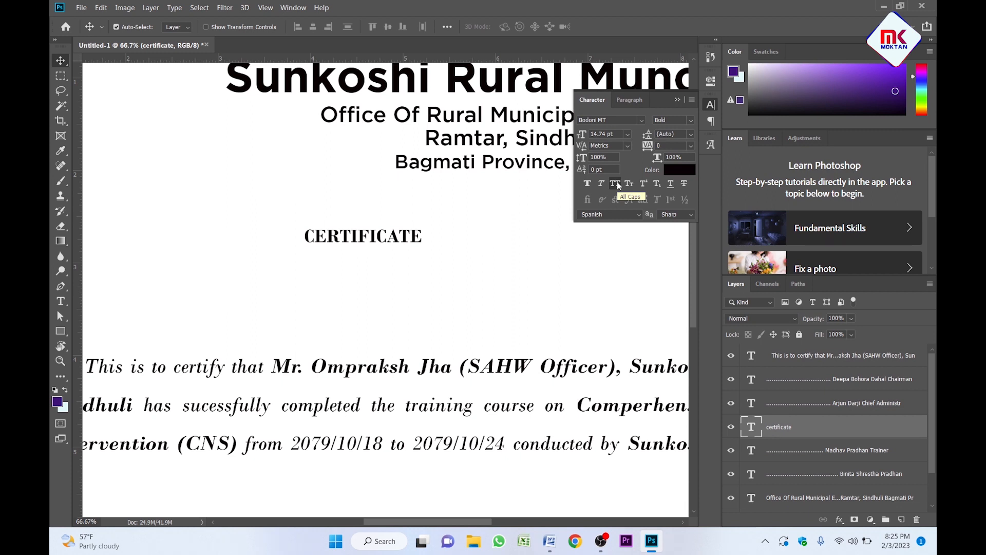
left_click(679, 100)
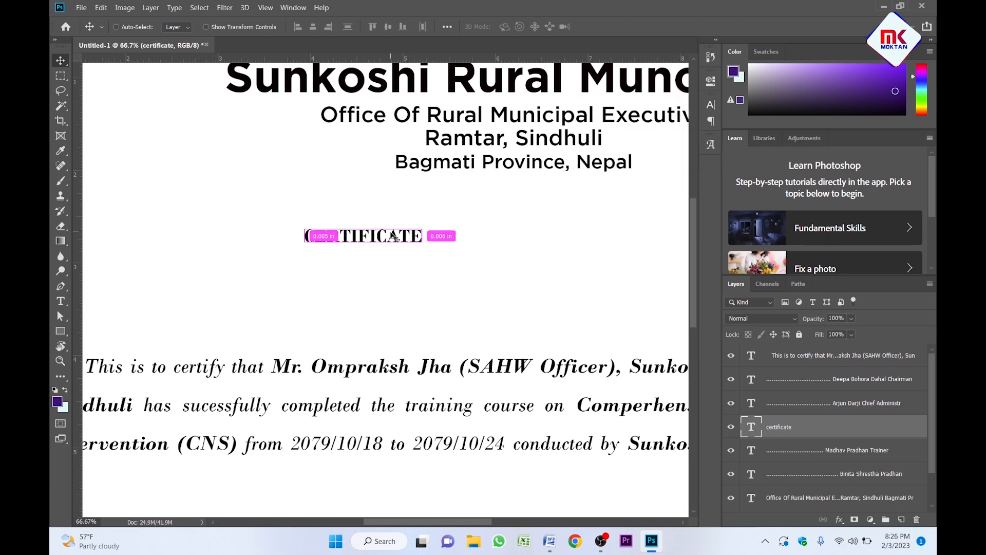
Scale the CERTIFICATE title up to about 167%.
key("ctrl+t")
left_click_drag(419, 247, 500, 292)
key("Return")
left_click(498, 260, "alt")
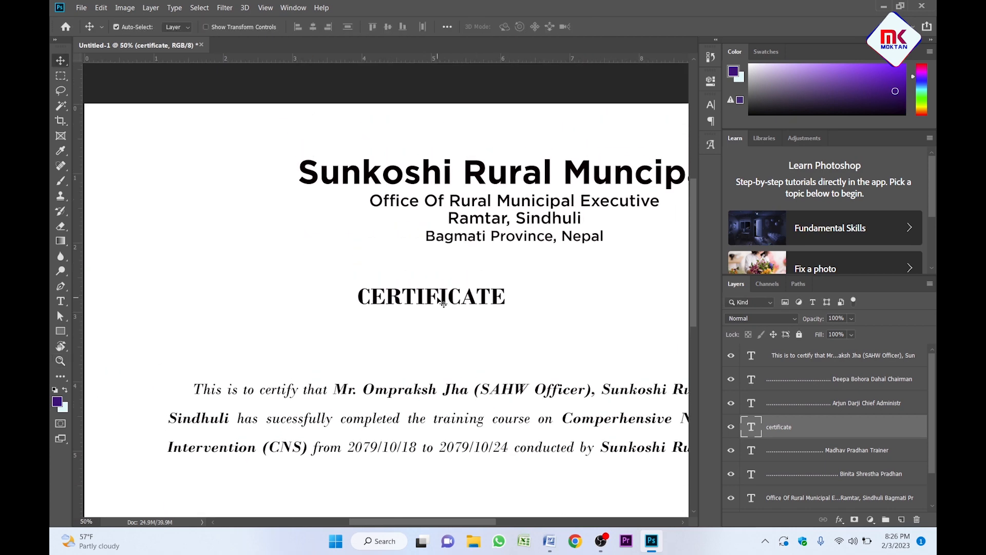
Centre the CERTIFICATE title horizontally on the page.
key("ctrl+a")
left_click(314, 29)
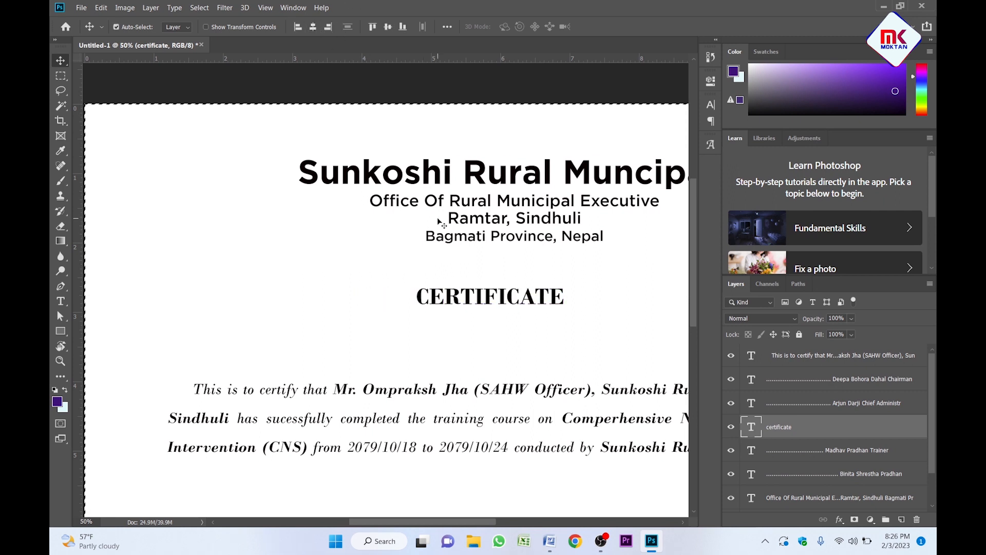
key("ctrl+d")
key("alt+space")
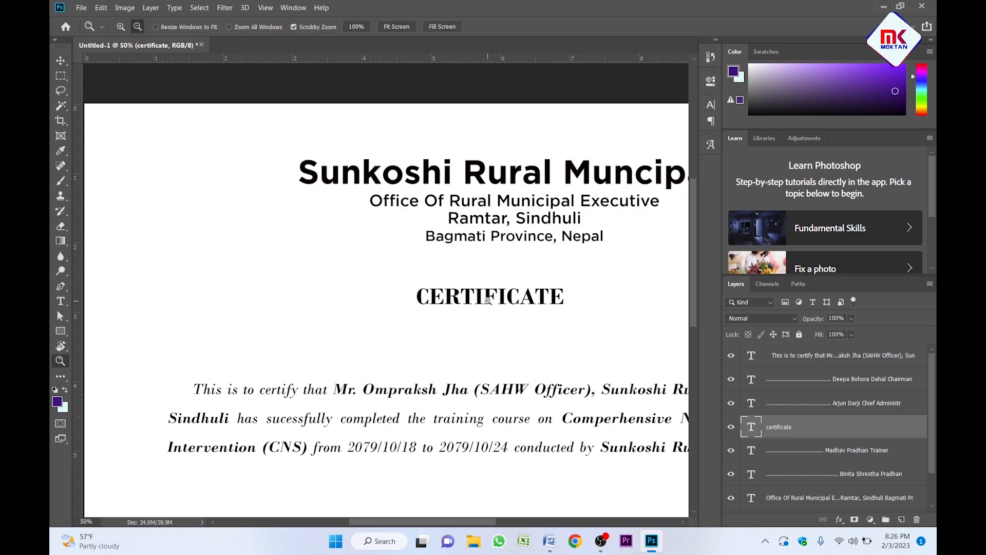
left_click(489, 302, "alt")
left_click_drag(486, 291, 480, 258)
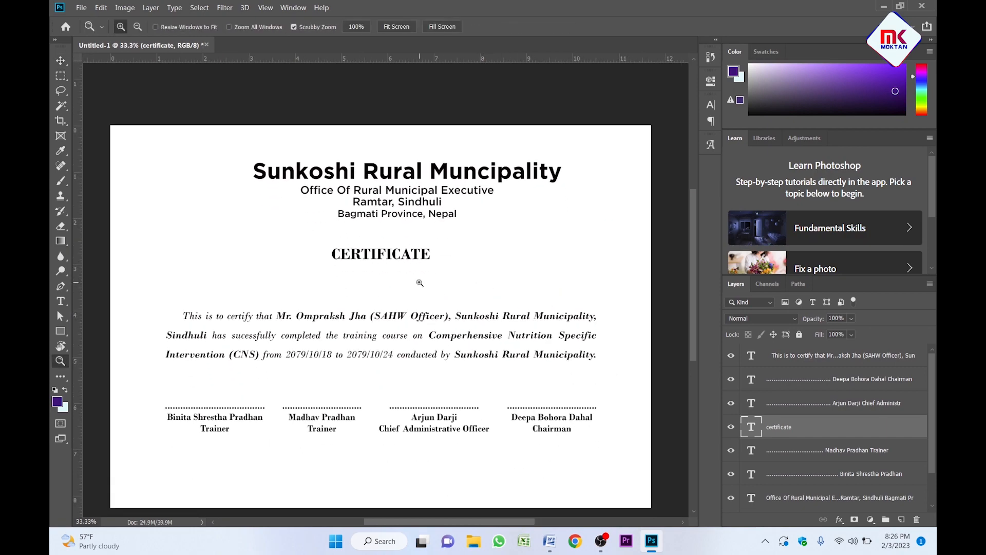
left_click_drag(359, 292, 398, 276)
key("v")
Centre the municipality header horizontally on the page and bring up the Open dialog.
left_click_drag(433, 126, 465, 208)
key("ctrl+a")
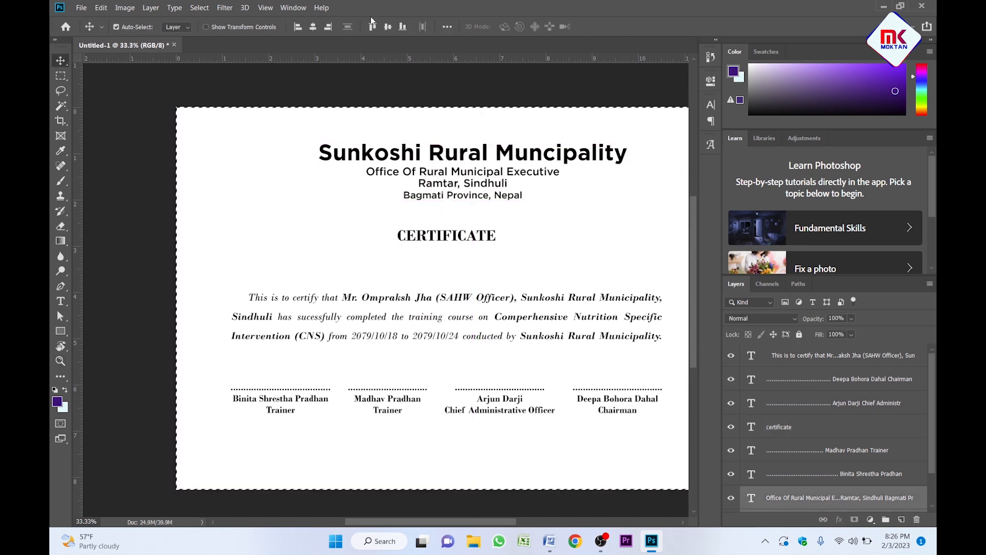
left_click(313, 26)
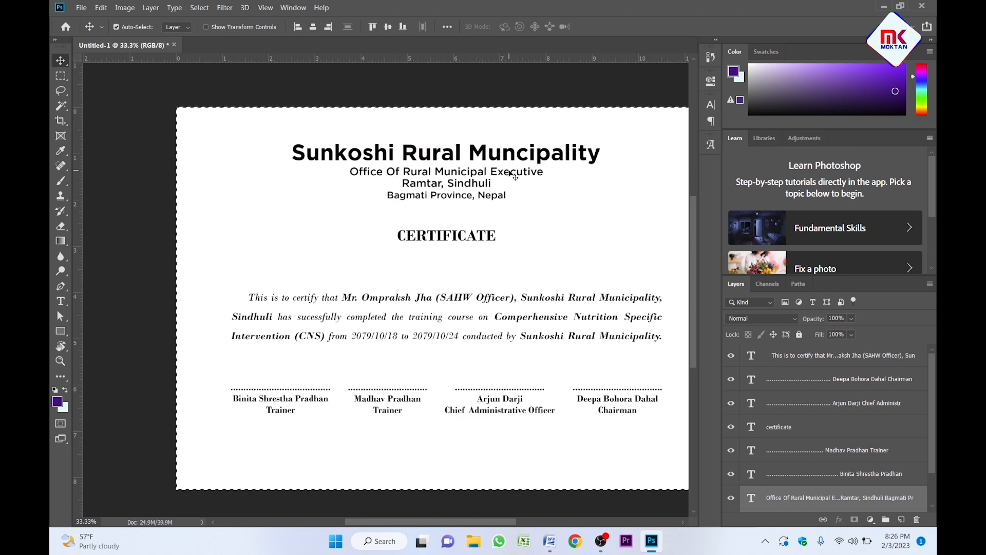
key("z")
left_click(483, 235)
key("ctrl+0")
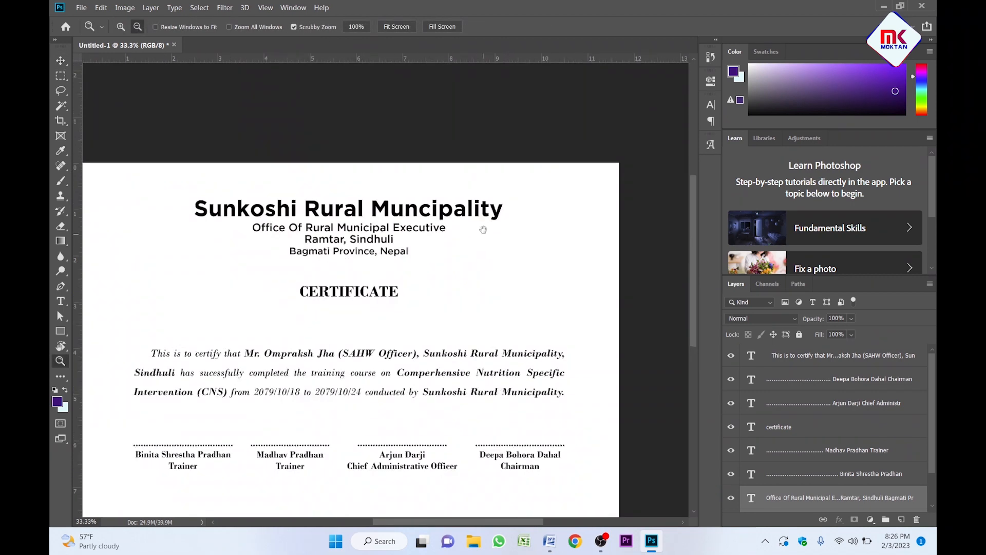
key("v")
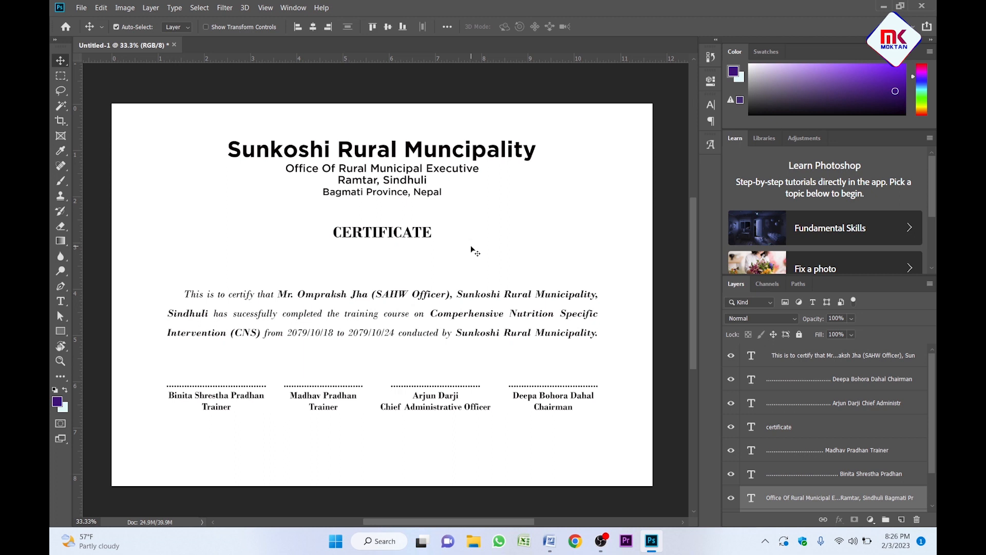
key("ctrl+o")
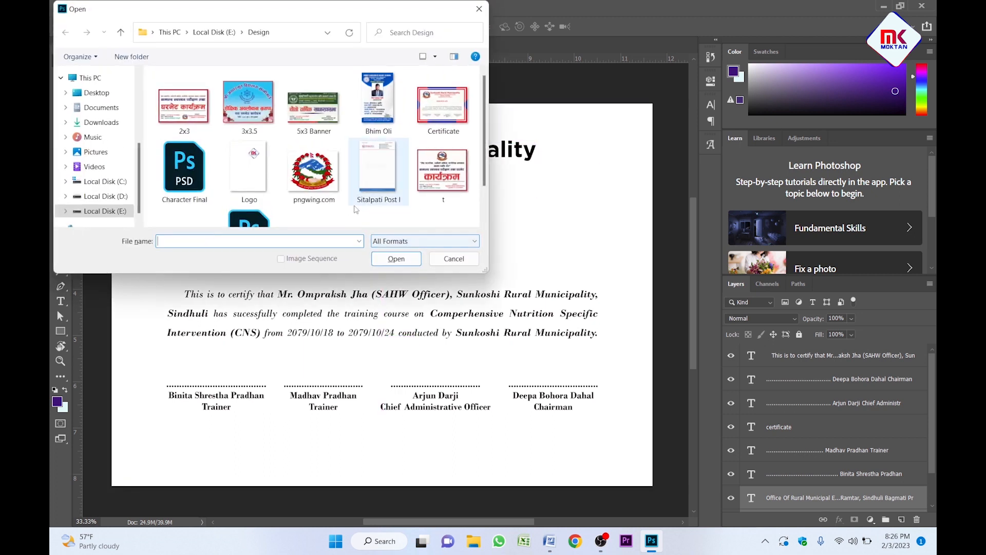
Open the pngwing.com emblem, convert it to a smart object, and drop it into the certificate.
left_click(322, 188)
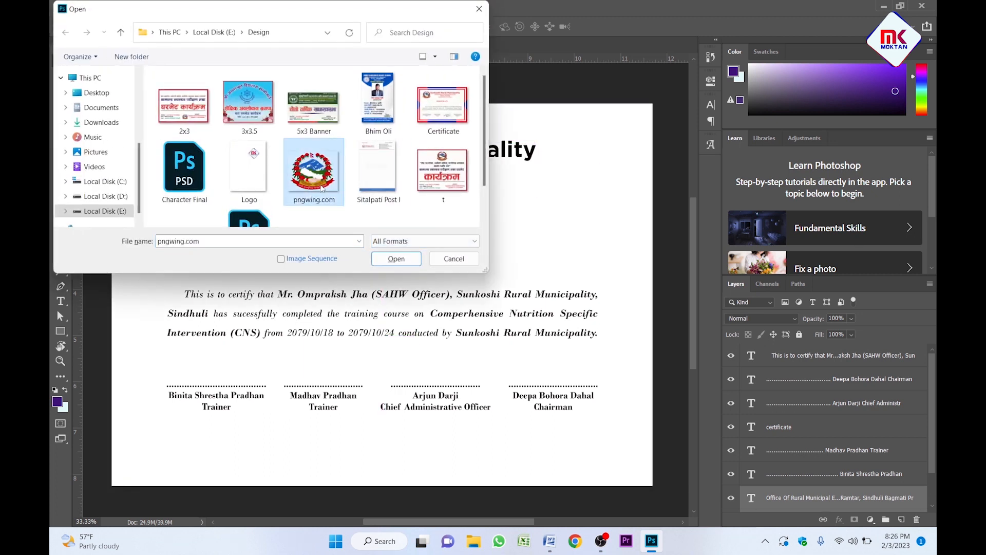
left_click(397, 260)
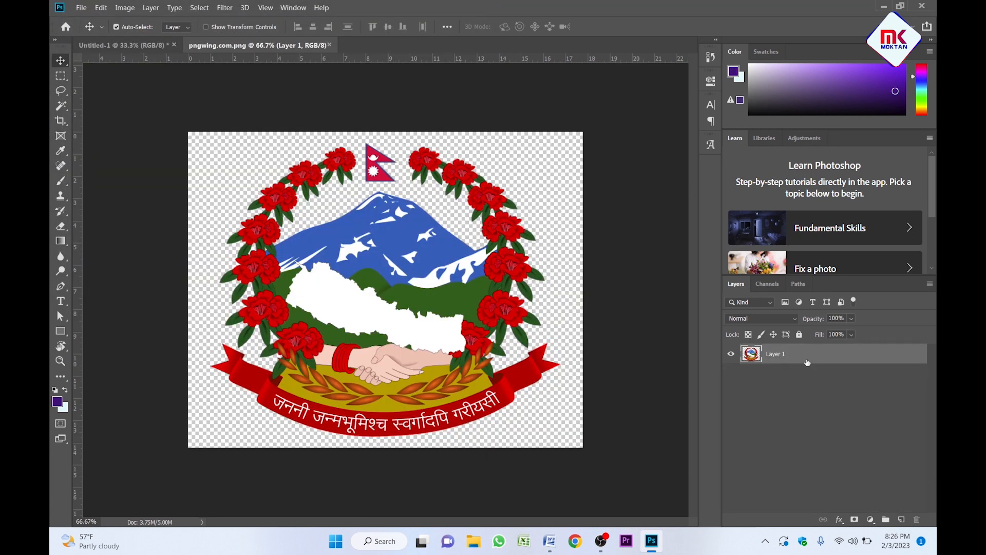
right_click(804, 358)
left_click(698, 201)
left_click_drag(403, 243, 334, 212)
key("ctrl+space")
left_click(205, 145, "ctrl")
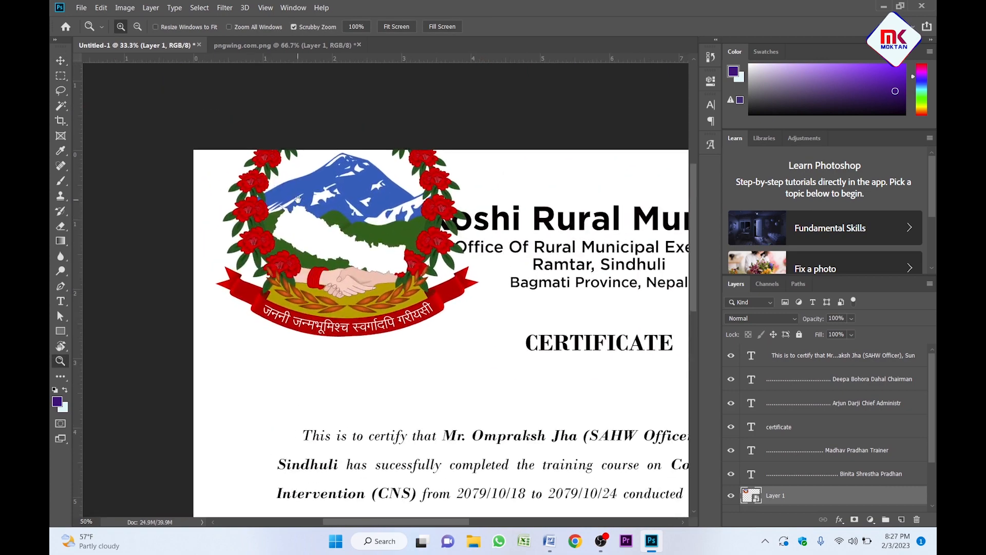
Shrink the emblem and position it to the left of the header.
left_click_drag(347, 116, 348, 250)
left_click_drag(359, 280, 339, 226)
key("Return")
key("ctrl+minus")
left_click_drag(421, 225, 323, 162)
key("z")
left_click(299, 205)
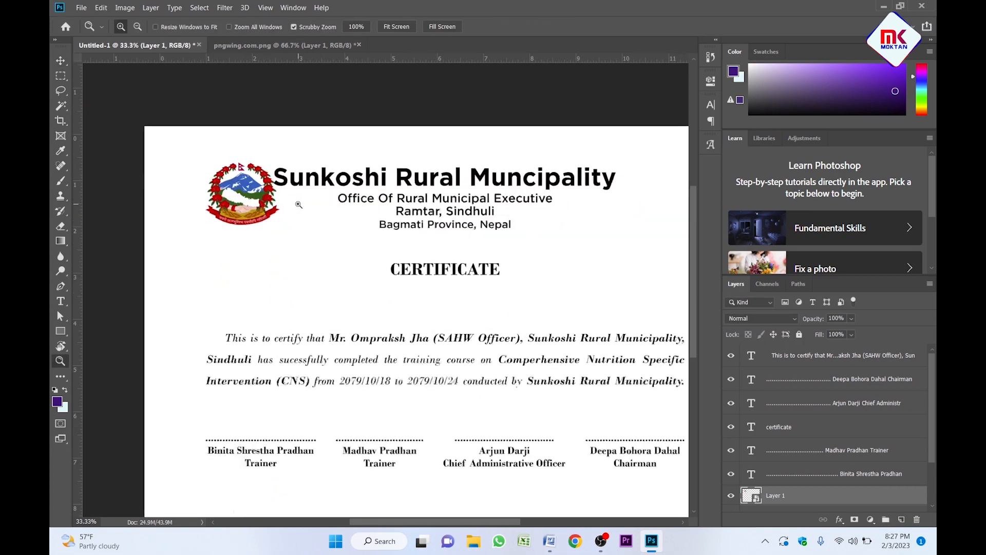
left_click_drag(298, 205, 290, 224)
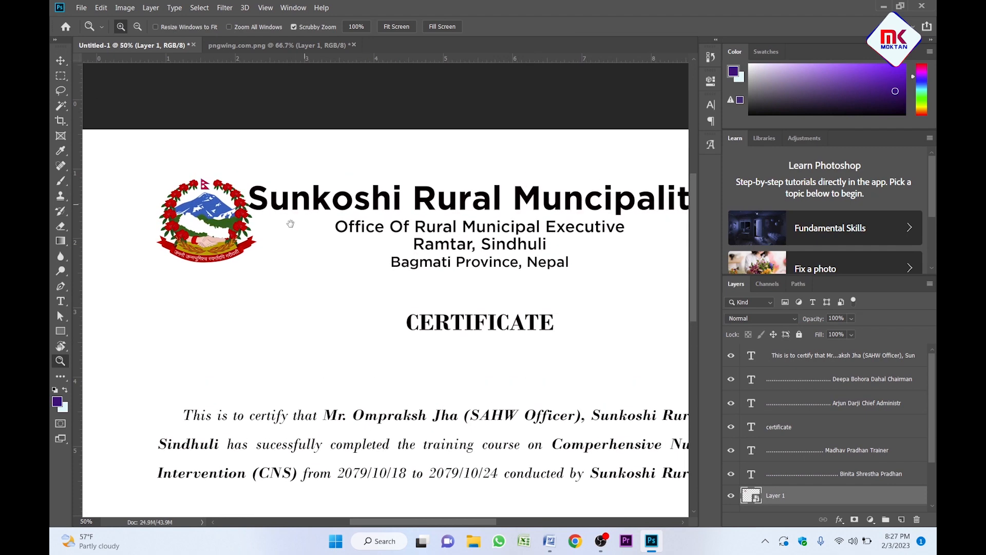
key("v")
Nudge the municipality heading text right, away from the emblem.
left_click(364, 169)
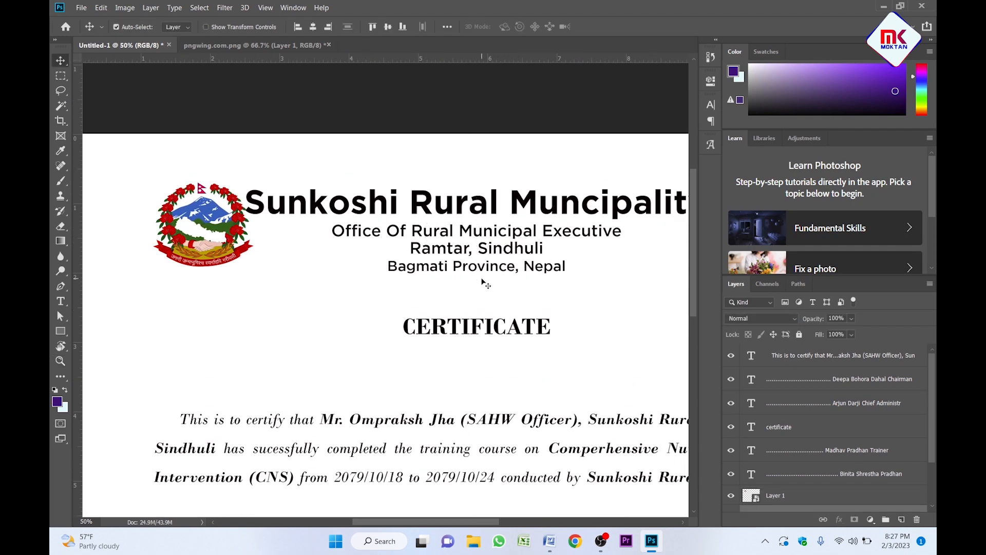
left_click(483, 281)
key("shift+Right")
key("shift+Right")
key("shift+Right")
key("shift+Right")
key("shift+Right")
key("shift+Right")
key("shift+Right")
key("shift+Right")
key("shift+Right")
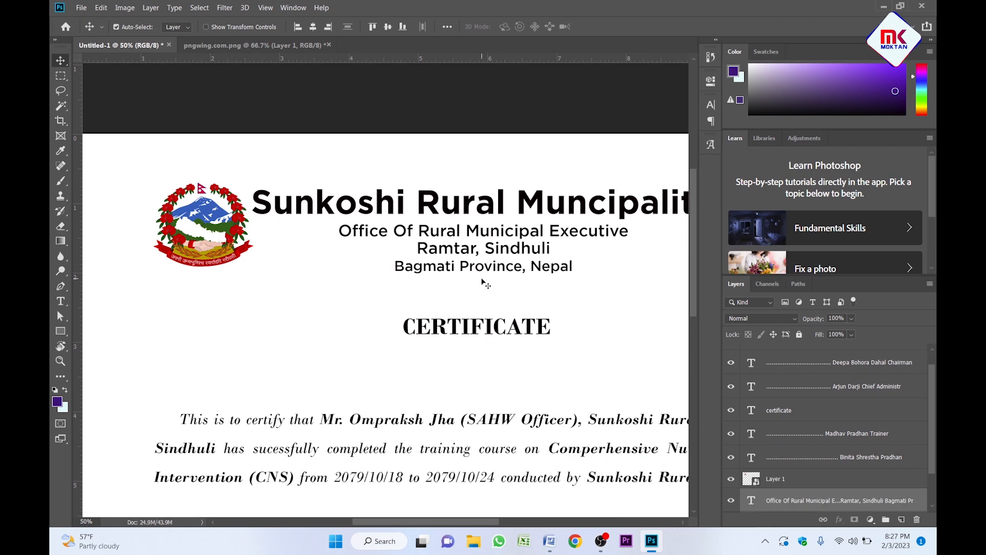
key("z")
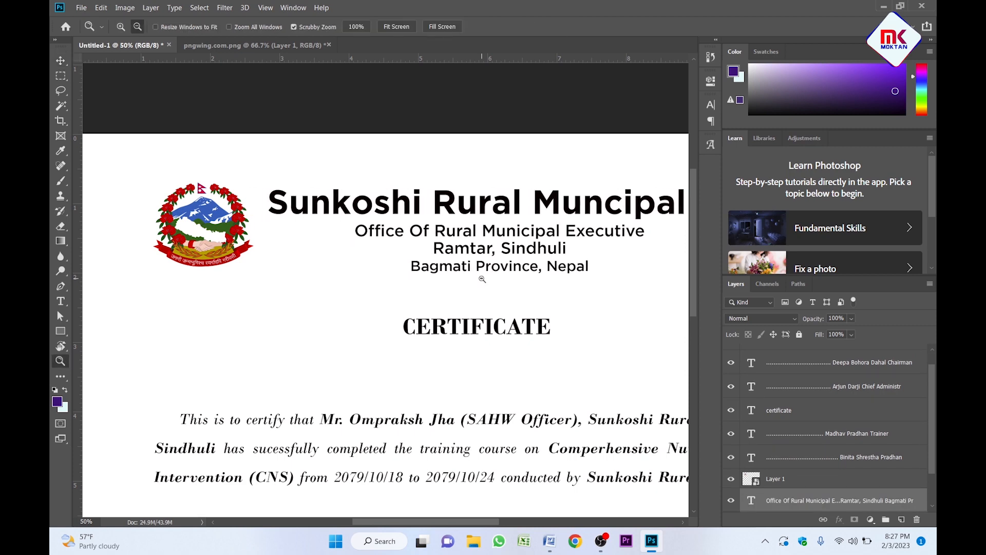
left_click(483, 283, "alt")
left_click_drag(470, 307, 498, 227)
key("v")
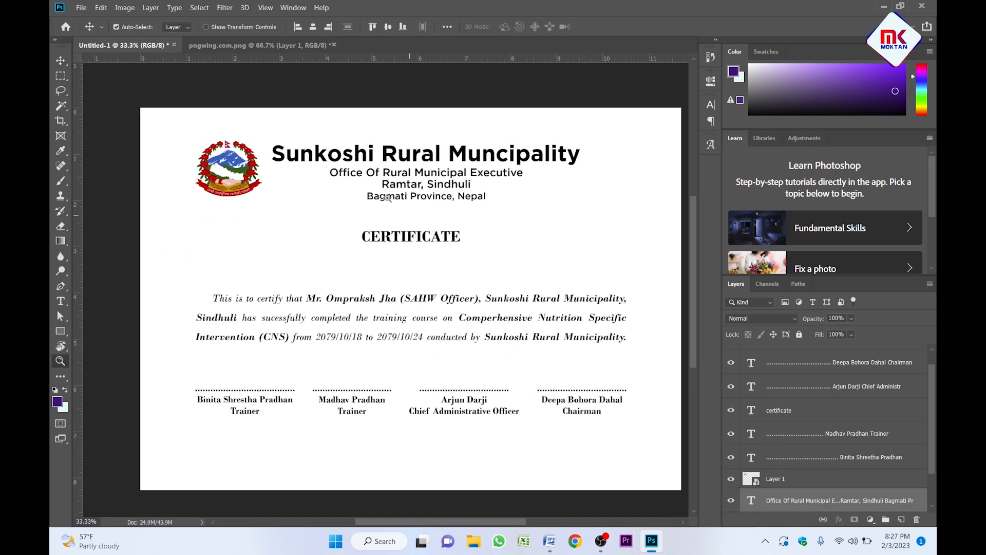
Box-select every certificate element and group them into Group 1.
left_click_drag(396, 123, 427, 203)
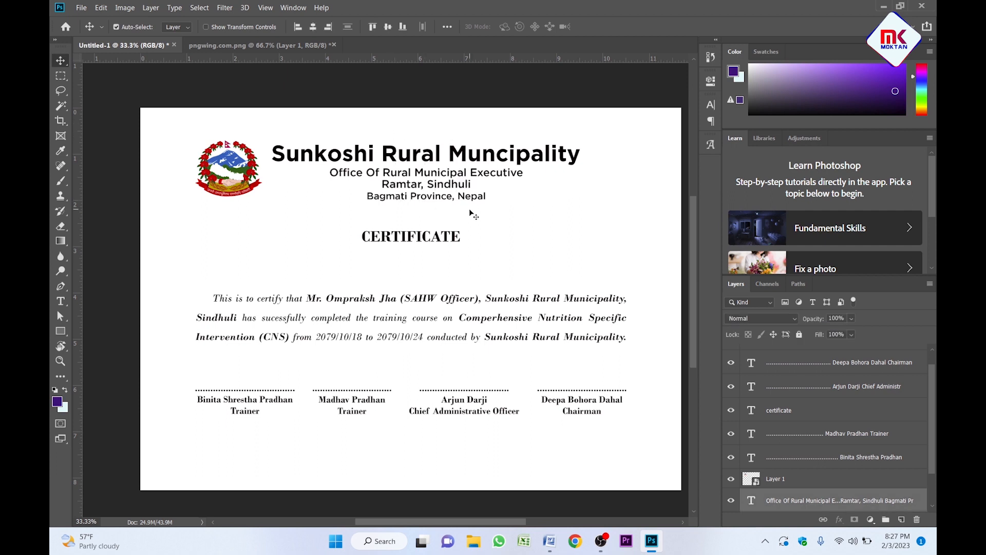
left_click(210, 131)
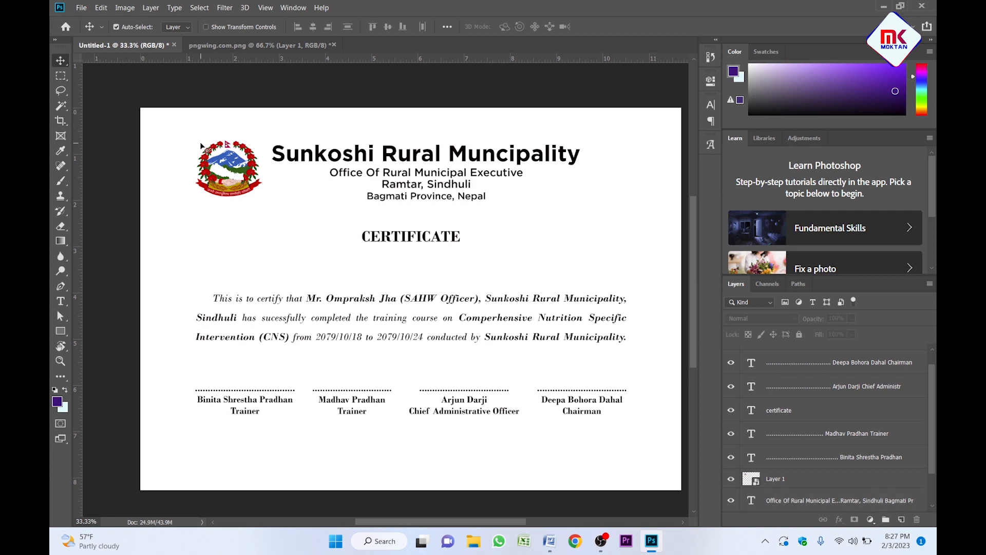
left_click_drag(186, 132, 646, 451)
key("ctrl+g")
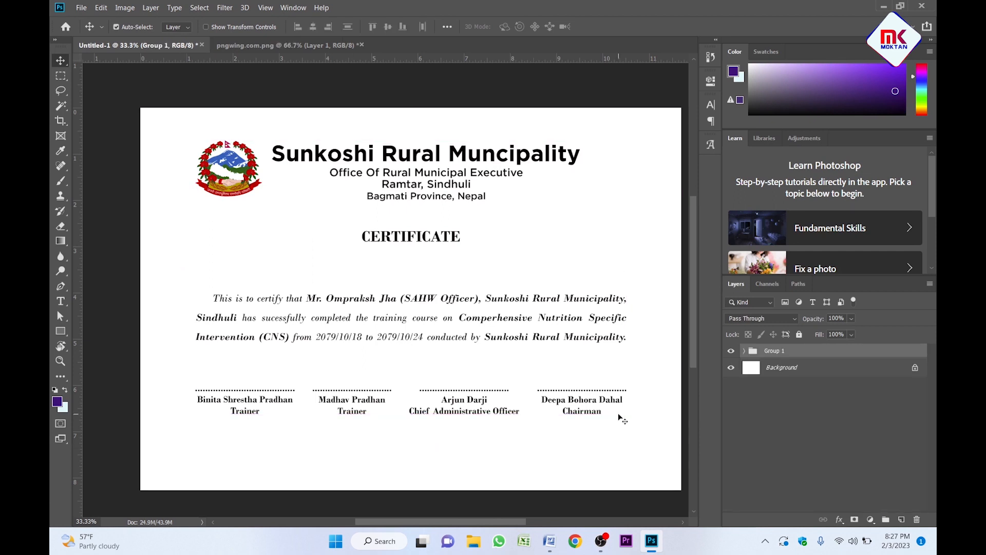
Align the content group to the canvas's vertical centre.
key("ctrl+a")
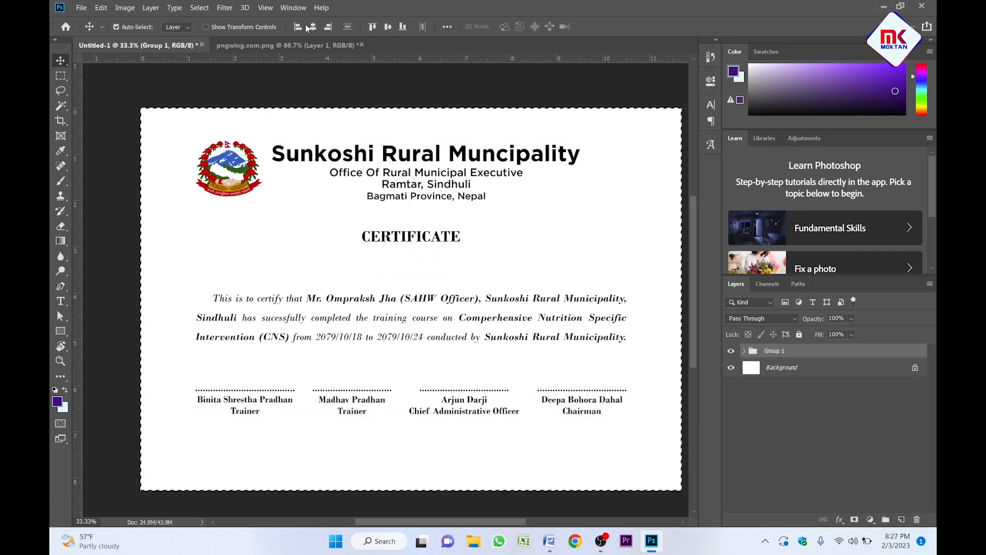
left_click(388, 27)
key("ctrl+d")
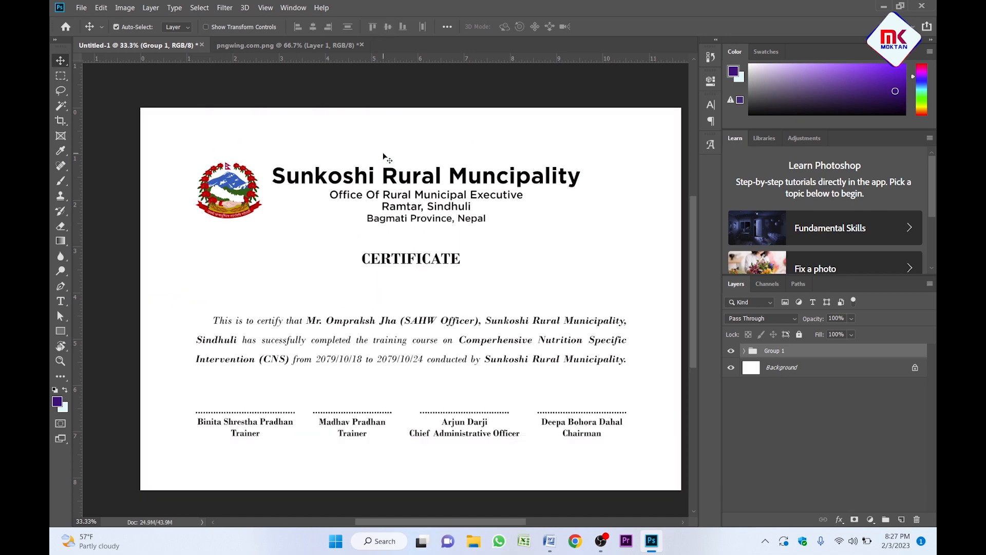
key("z")
left_click(355, 231)
left_click(392, 240, "alt")
key("v")
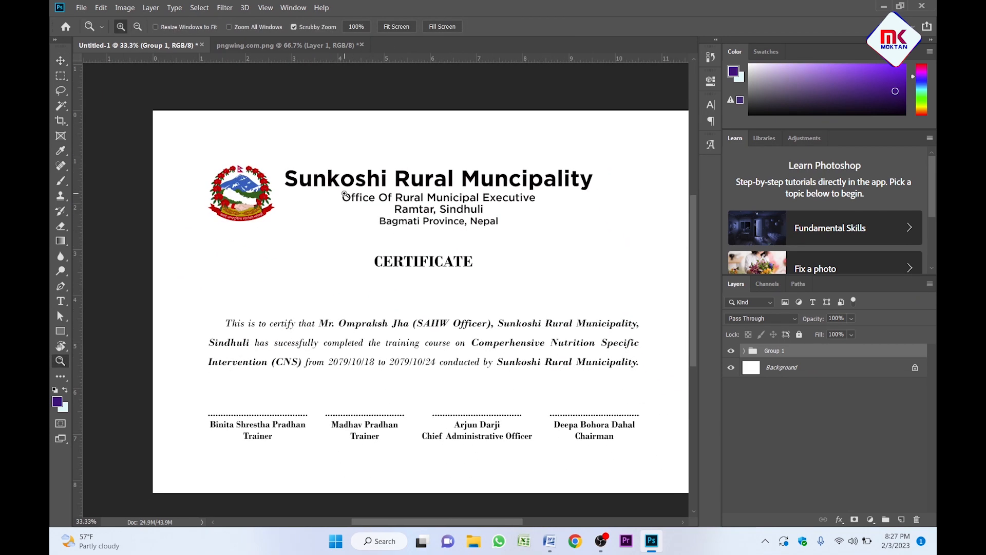
Zoom to 50% on the heading and select the Sunkoshi Rural Muncipality heading layer.
left_click(520, 242)
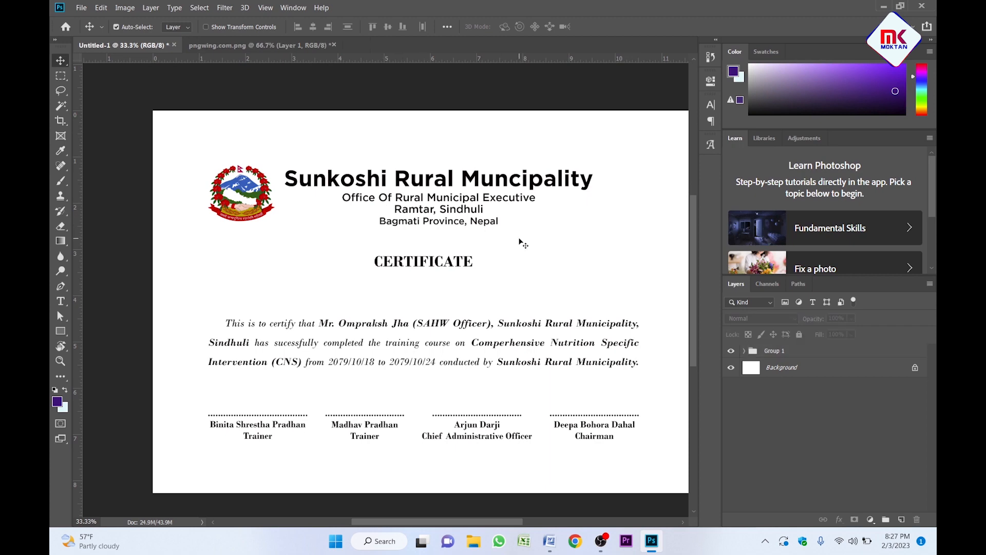
key("z")
left_click(398, 224)
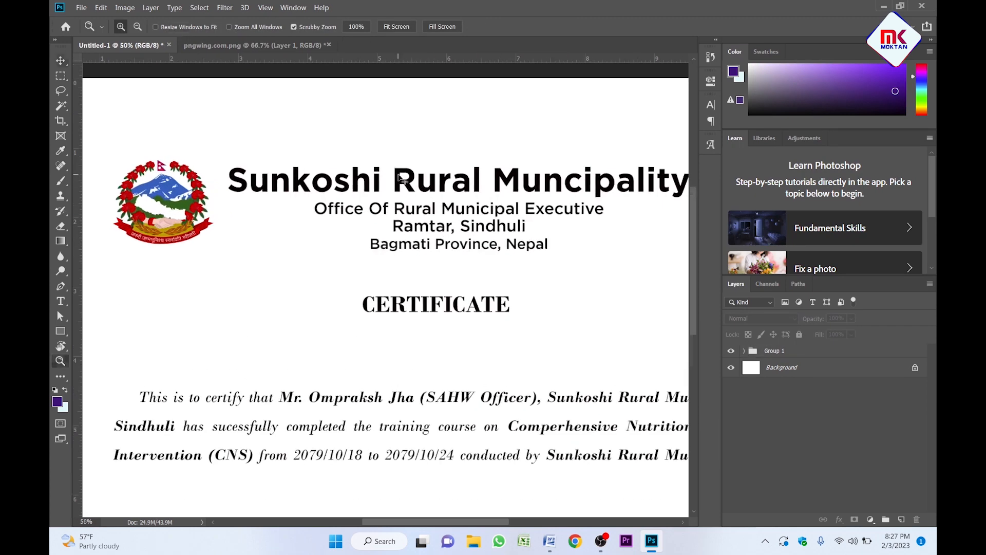
key("v")
left_click_drag(394, 208, 384, 201)
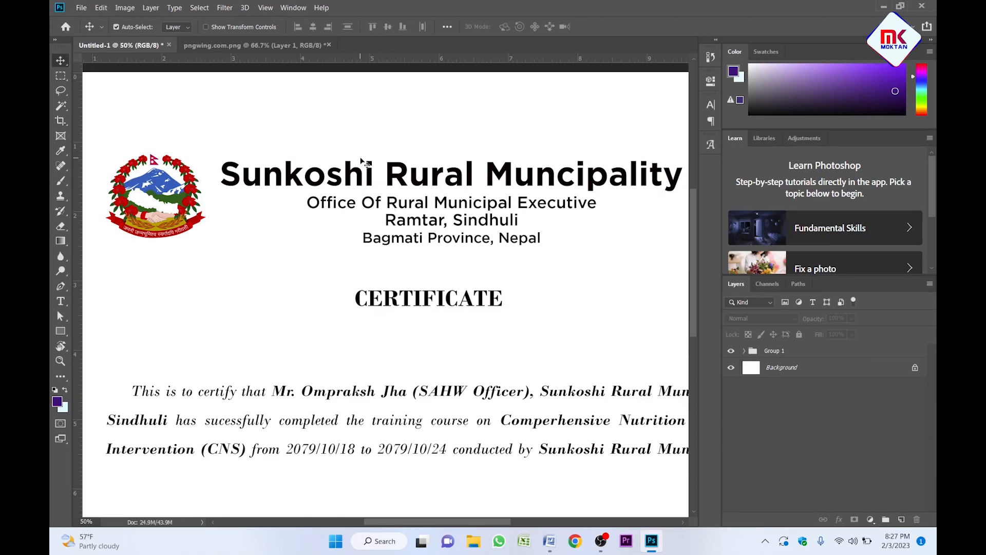
left_click(418, 176)
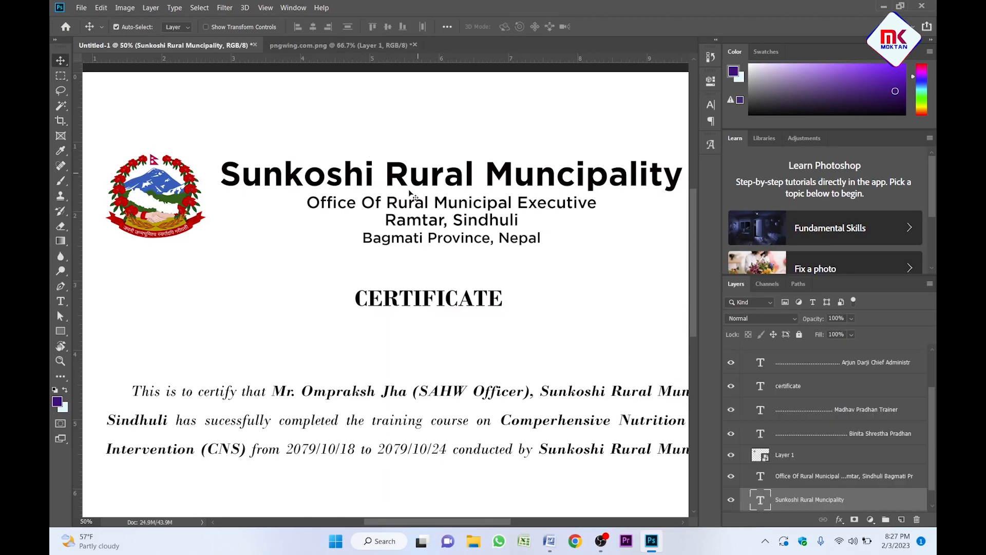
Set the foreground to bright red #fc012a and fill the heading and address lines with it.
left_click(61, 404)
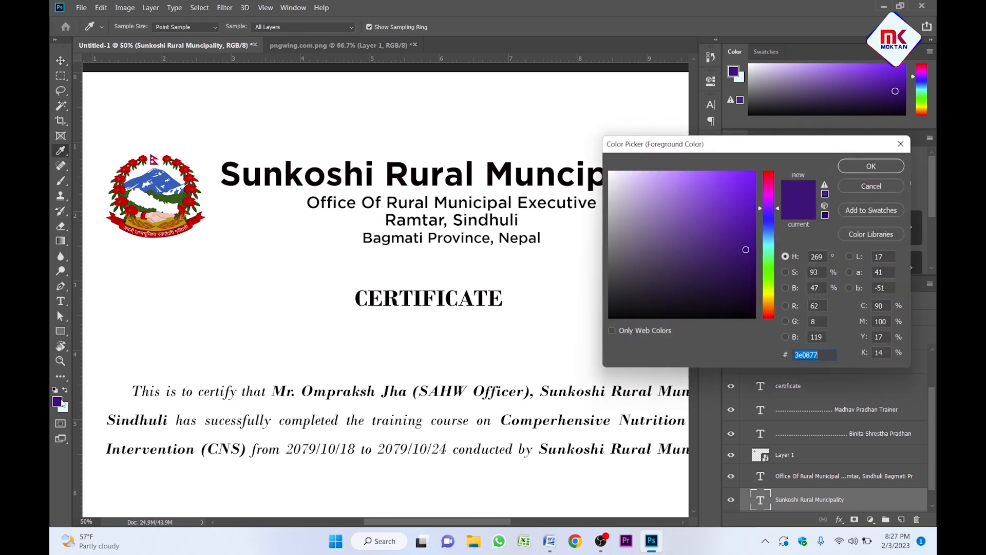
left_click(770, 175)
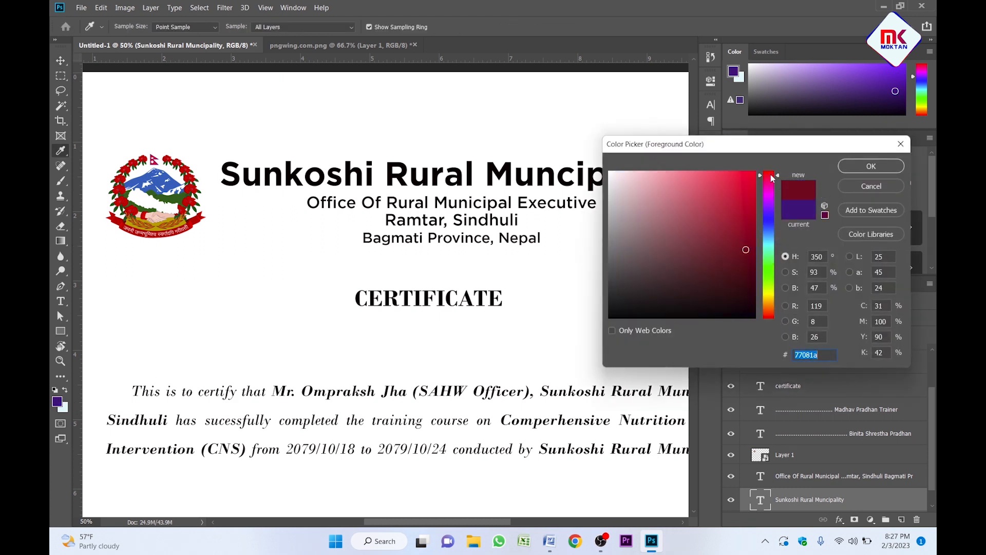
left_click(756, 173)
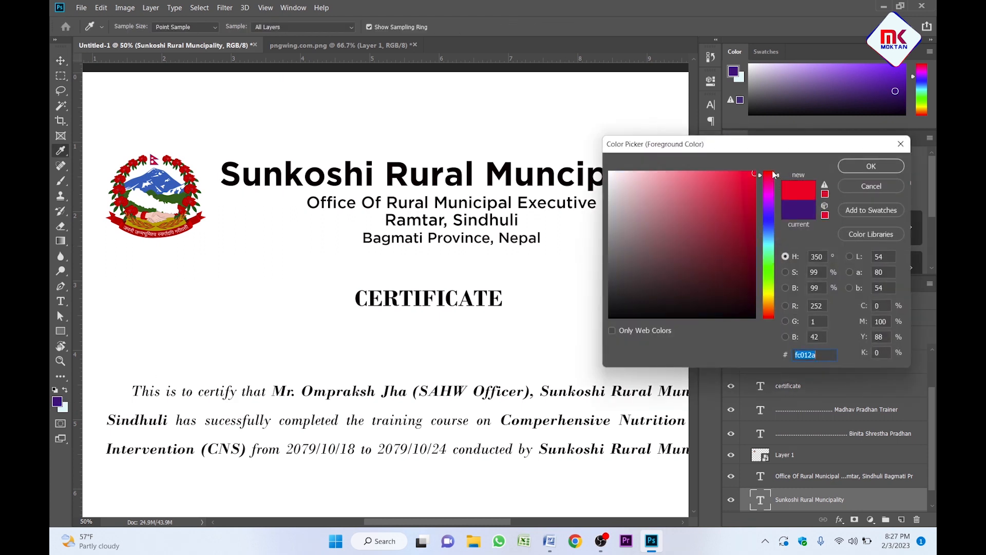
left_click(872, 166)
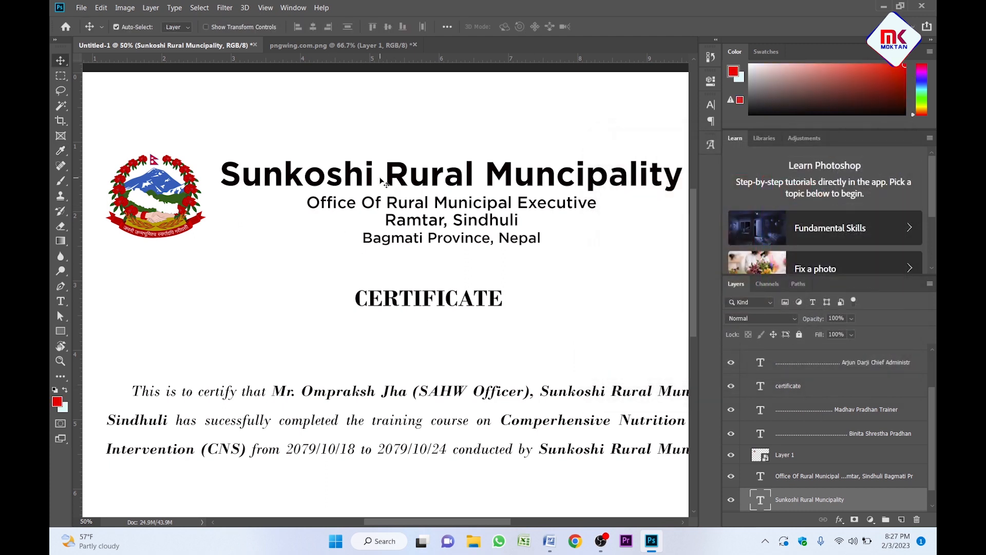
key("alt+BackSpace")
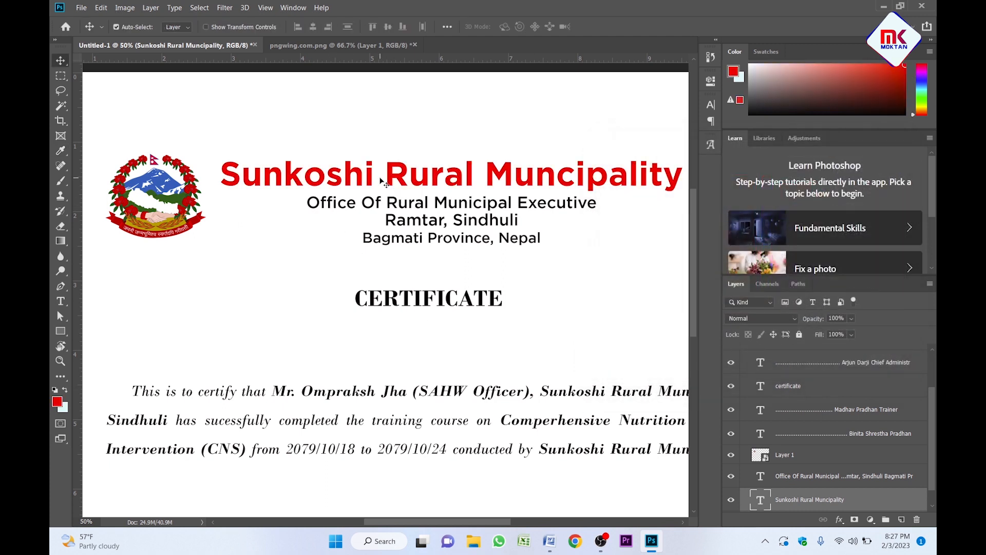
left_click(438, 200)
key("alt+BackSpace")
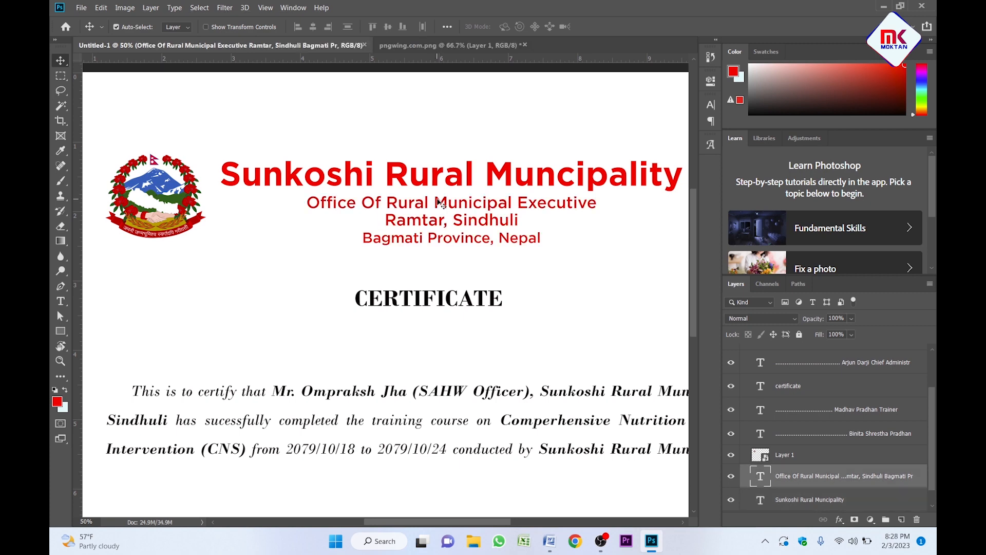
Fill the CERTIFICATE title with the same red.
key("z")
left_click(421, 225, "alt")
left_click(367, 184)
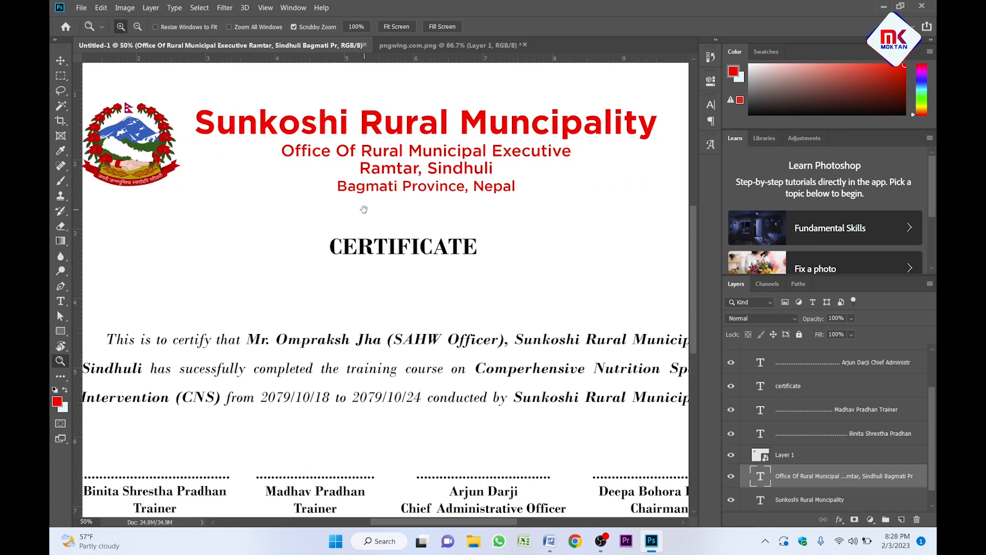
left_click_drag(364, 209, 386, 194)
key("v")
left_click(433, 231)
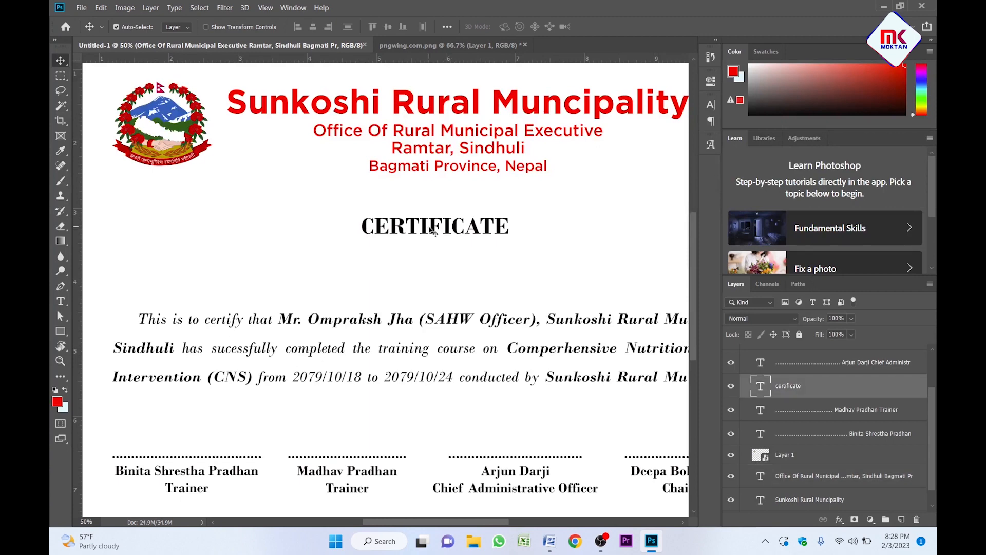
key("alt+BackSpace")
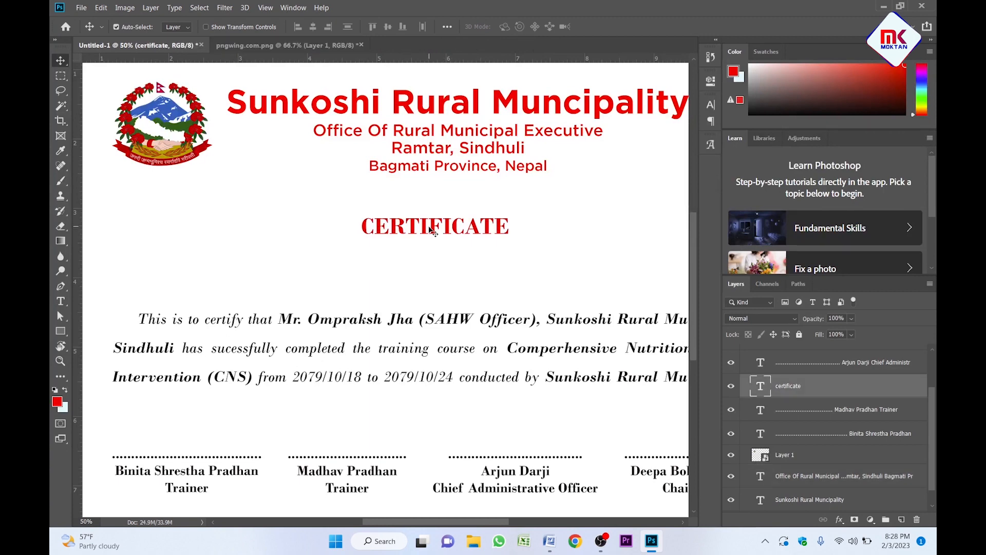
Zoom out and review the finished certificate layout.
key("z")
left_click(439, 218, "alt")
key("v")
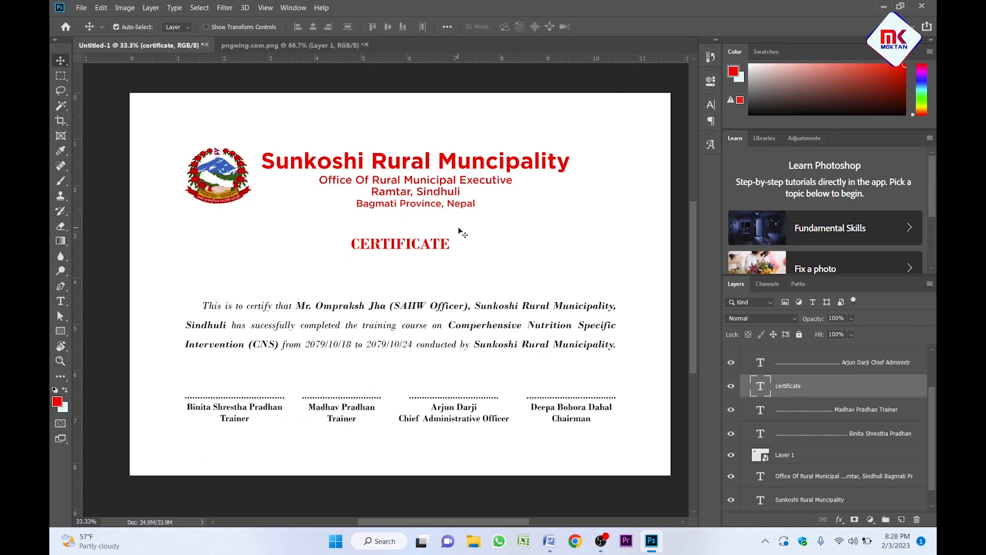
left_click(438, 215)
scroll(438, 216, "right", 1)
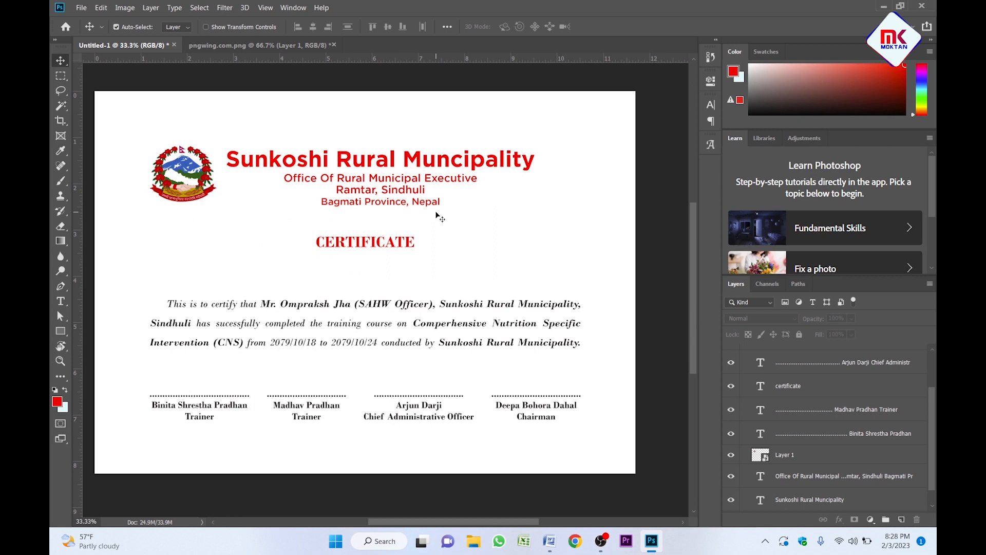
scroll(321, 244, "left", 2)
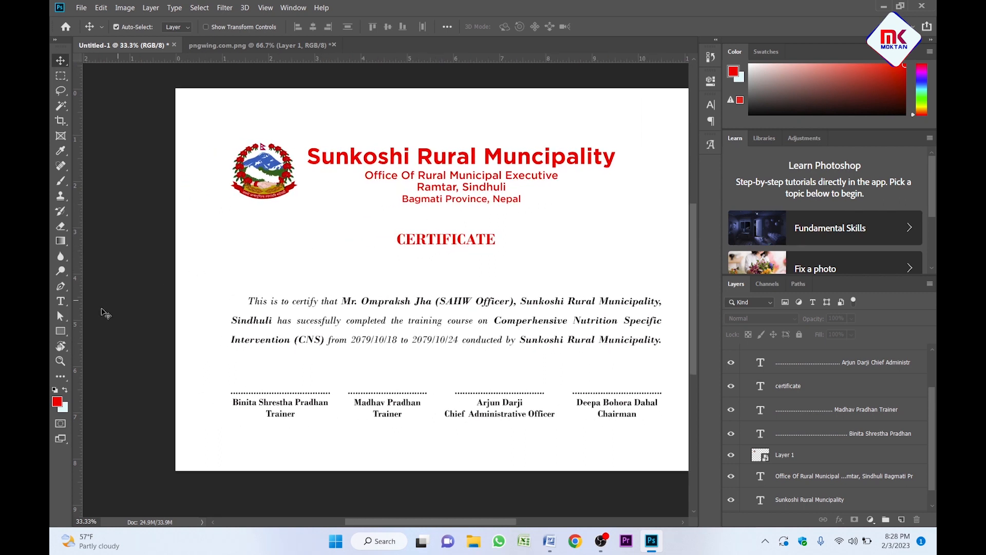
left_click(61, 332)
key("v")
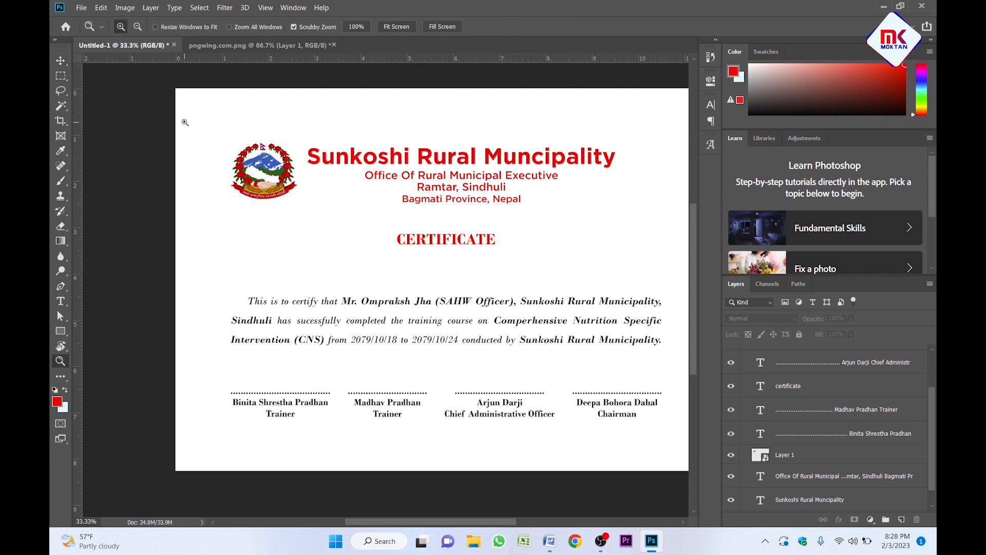
scroll(183, 122, "up", 3)
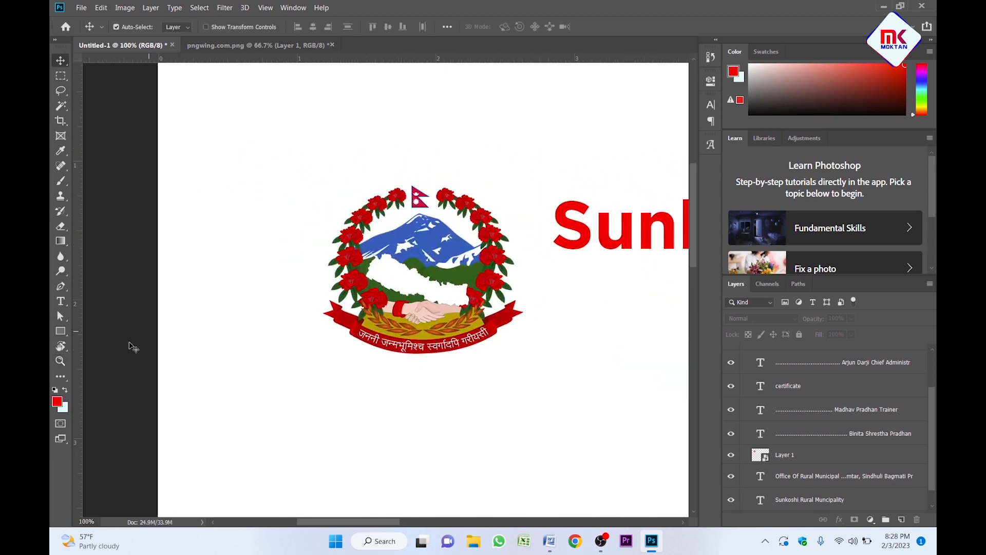
Draw a red 120 × 110 px rectangle near the certificate's left edge.
left_click(65, 331)
left_click_drag(168, 146, 200, 178)
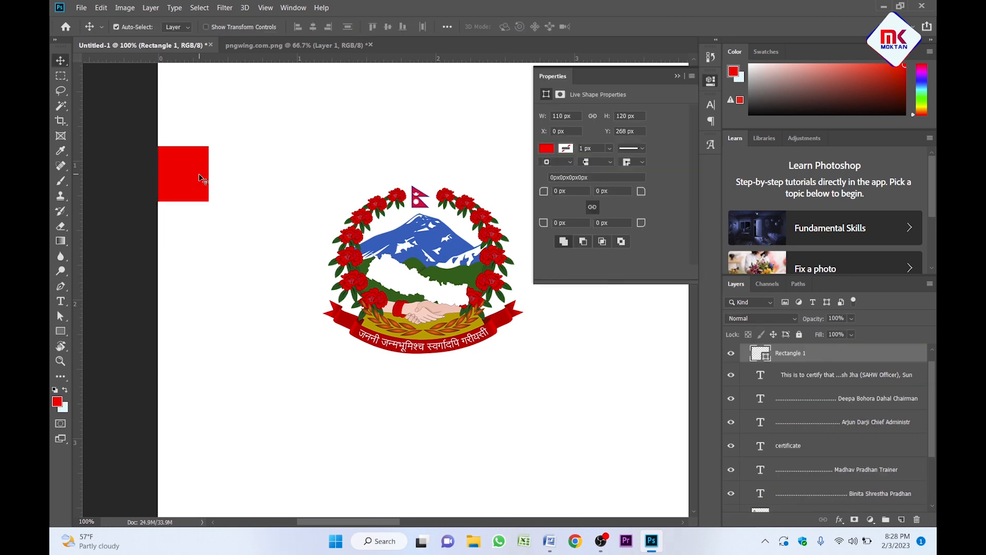
key("z")
left_click(199, 172, "alt")
left_click(244, 190)
key("v")
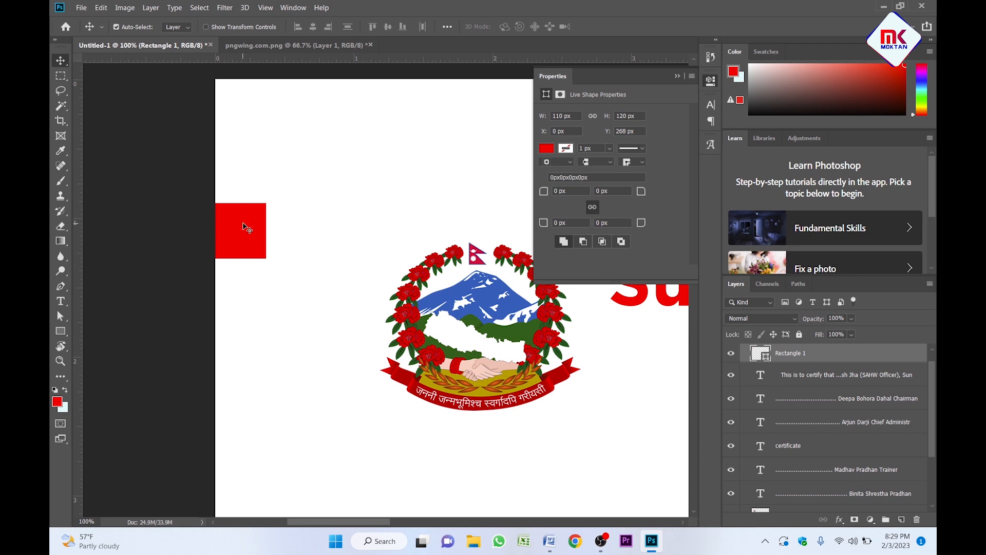
Align the red rectangle flush with the canvas's left edge.
key("ctrl+a")
left_click(302, 28)
key("ctrl+d")
key("z")
left_click(268, 220, "alt")
left_click(231, 267)
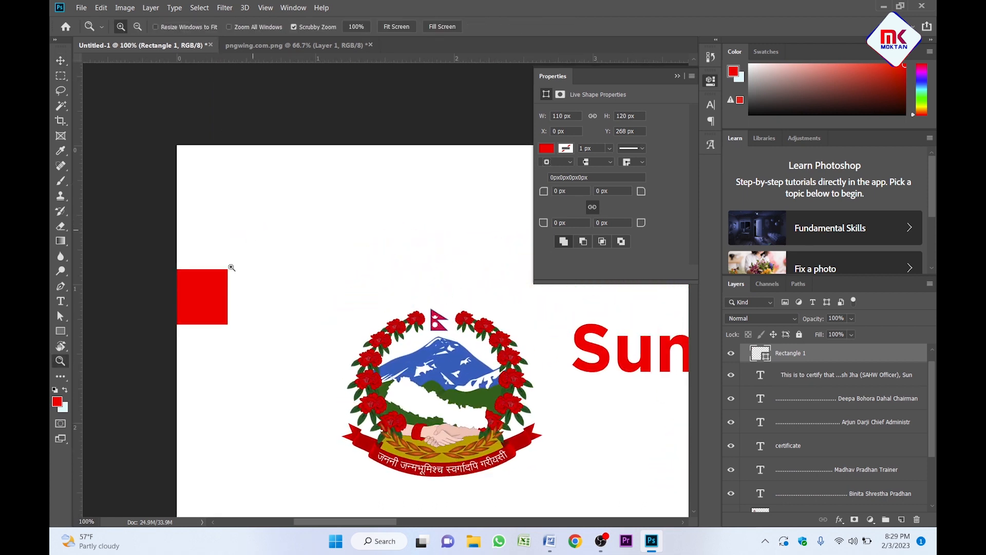
key("v")
Duplicate the red rectangle higher up the left edge and rotate the copy 90°.
left_click_drag(222, 288, 255, 184)
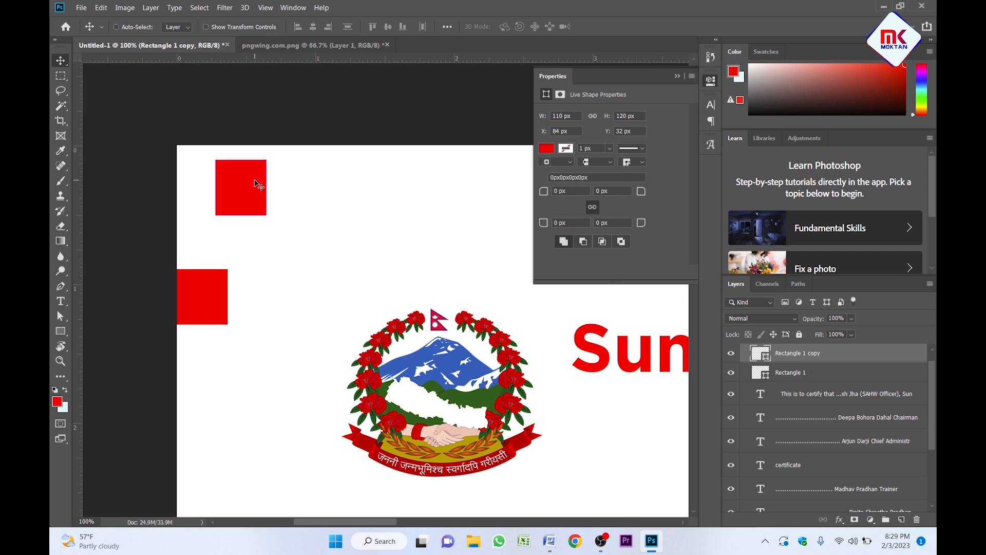
key("ctrl+t")
left_click_drag(268, 136, 317, 226)
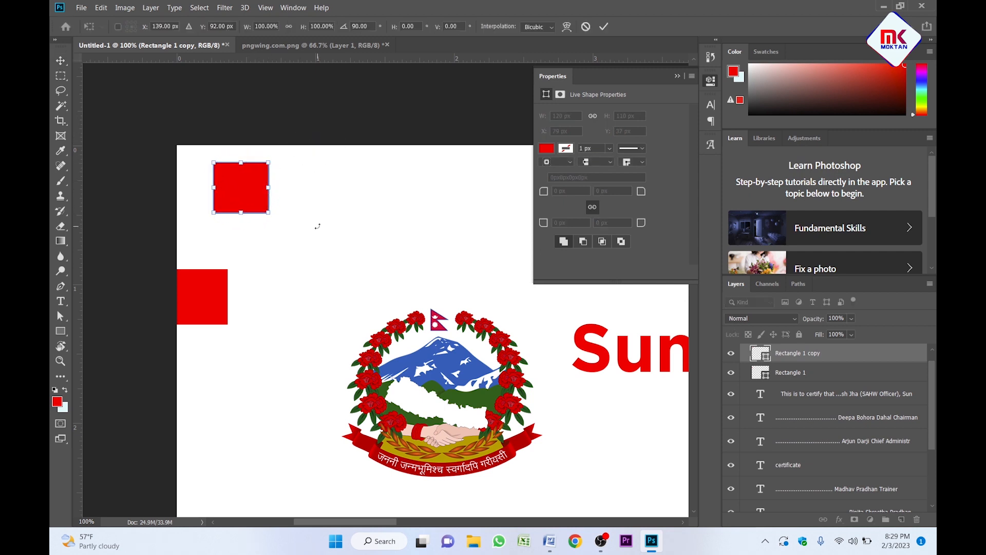
key("Return")
Align the rotated copy flush with the canvas's top edge.
key("ctrl+a")
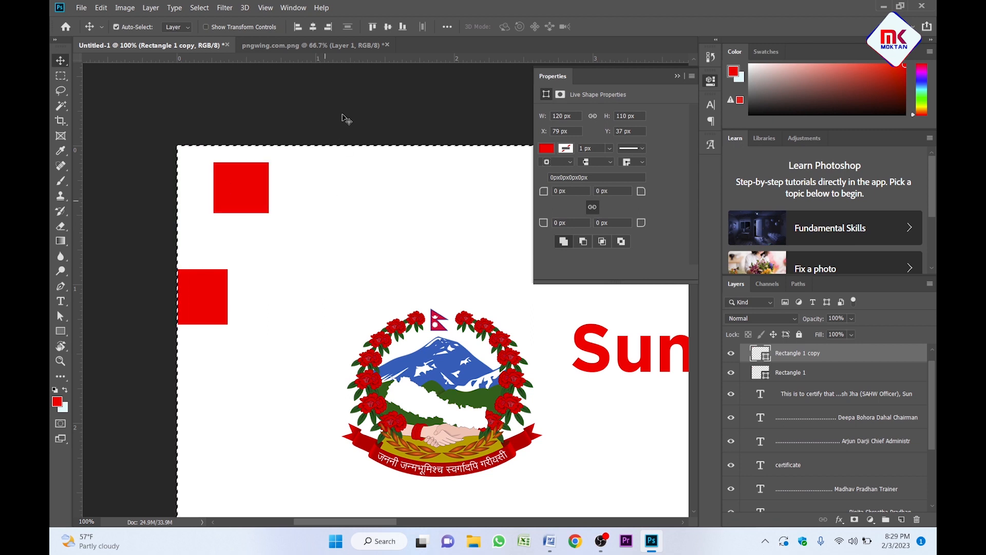
left_click(373, 26)
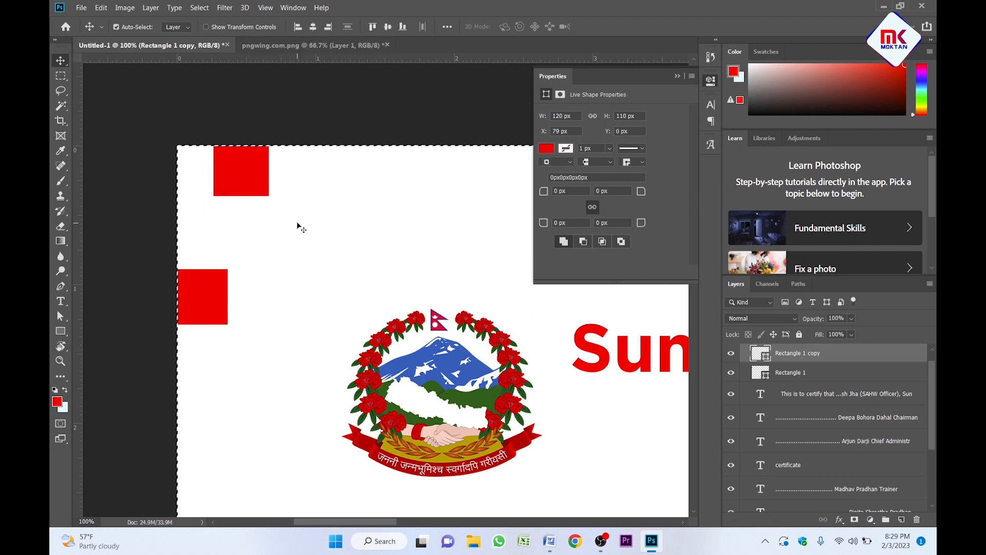
key("ctrl")
key("ctrl+d")
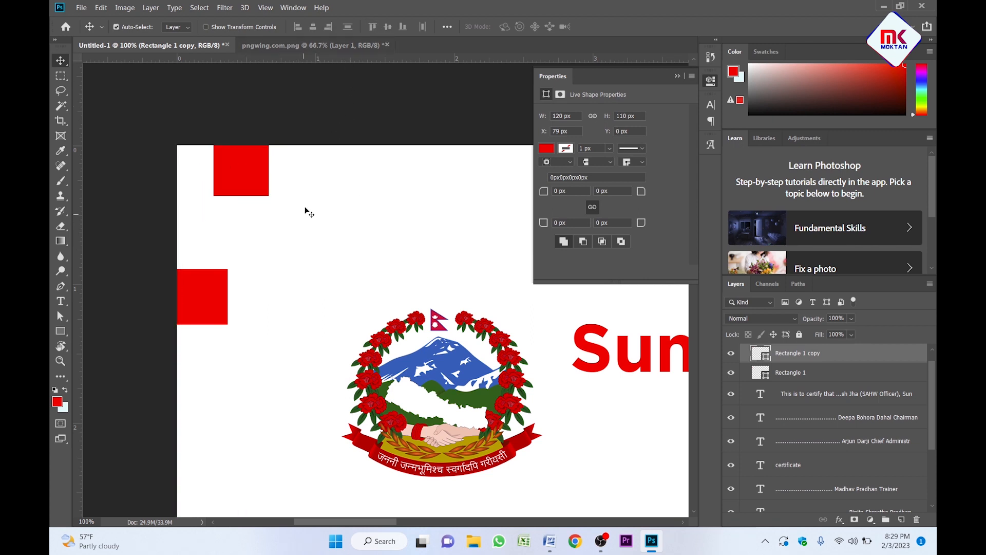
key("z")
left_click(306, 207, "alt")
left_click_drag(319, 211, 292, 212)
left_click(274, 205)
key("v")
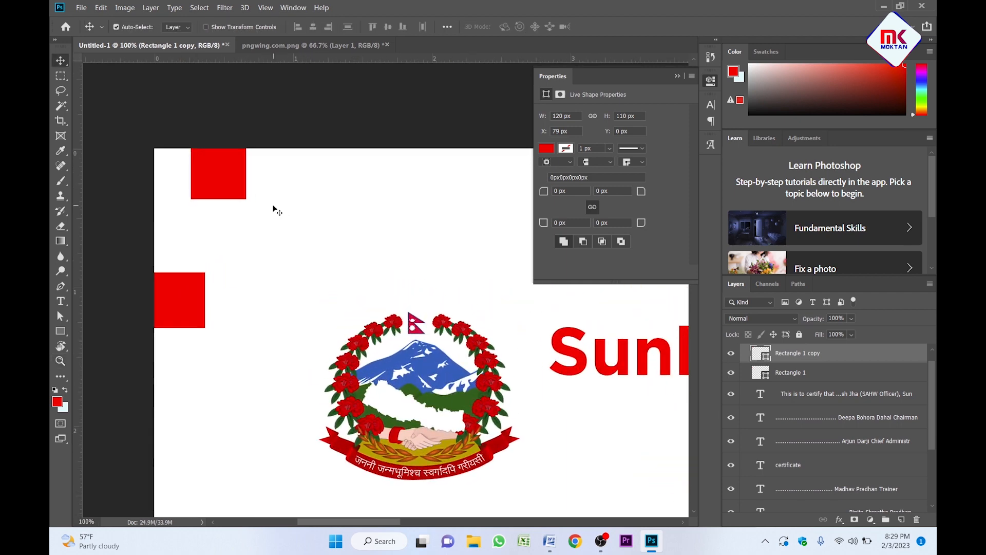
Add a horizontal guide at the top square's lower edge.
key("ctrl+r")
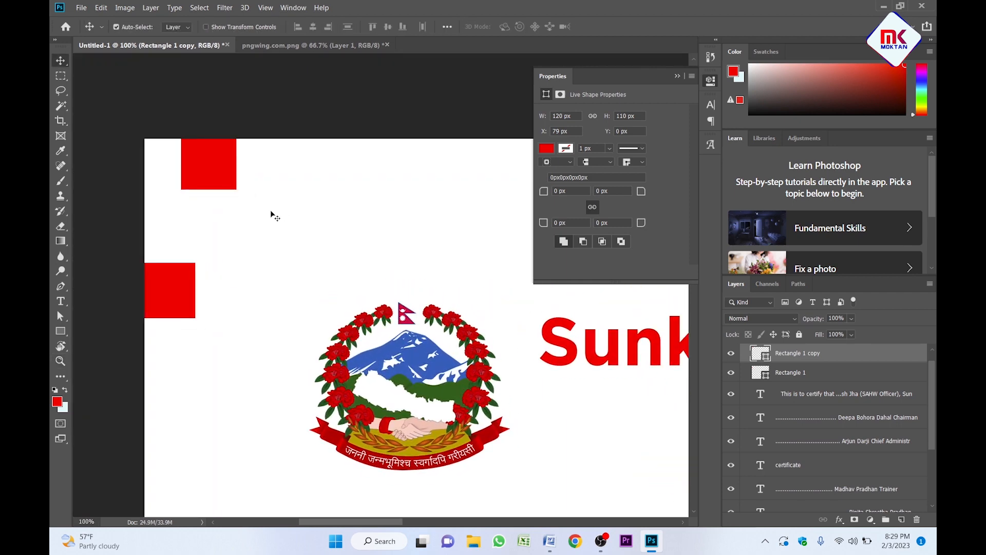
key("ctrl+r")
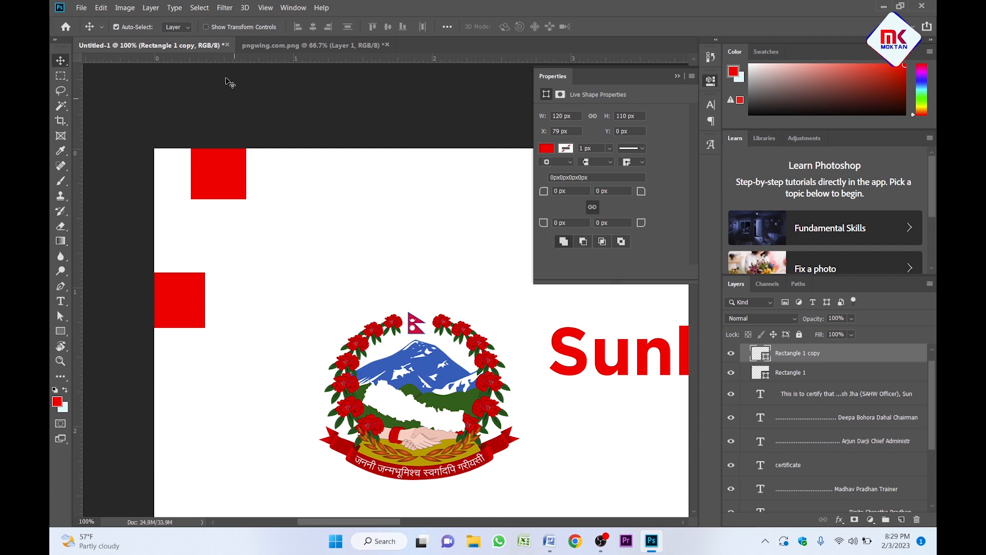
left_click_drag(183, 65, 216, 197)
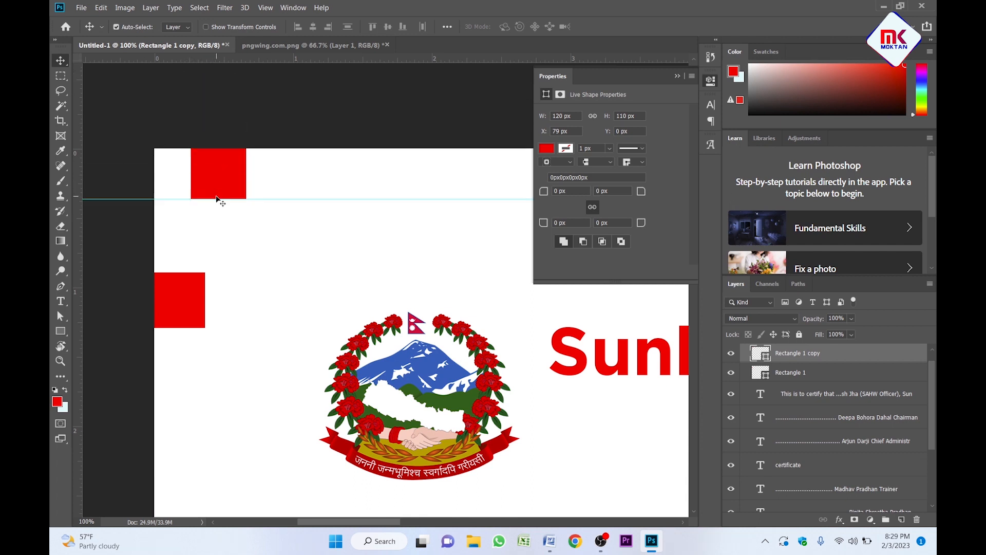
Add a vertical guide at the left square's right edge.
left_click_drag(75, 249, 255, 227)
key("z")
scroll(271, 224, "down", 5)
left_click(300, 229, "alt")
left_click(270, 265)
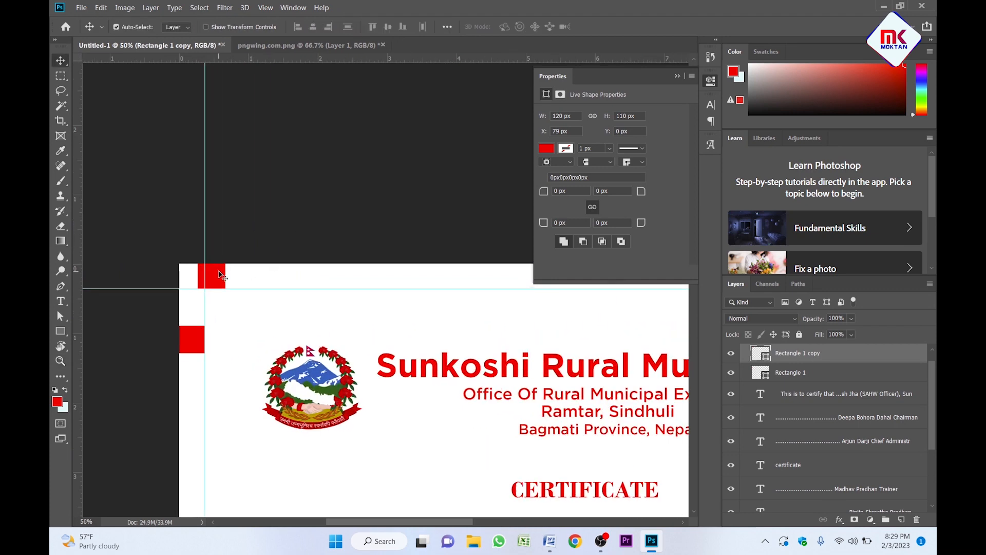
left_click(260, 293, "alt")
left_click_drag(262, 293, 196, 282)
key("v")
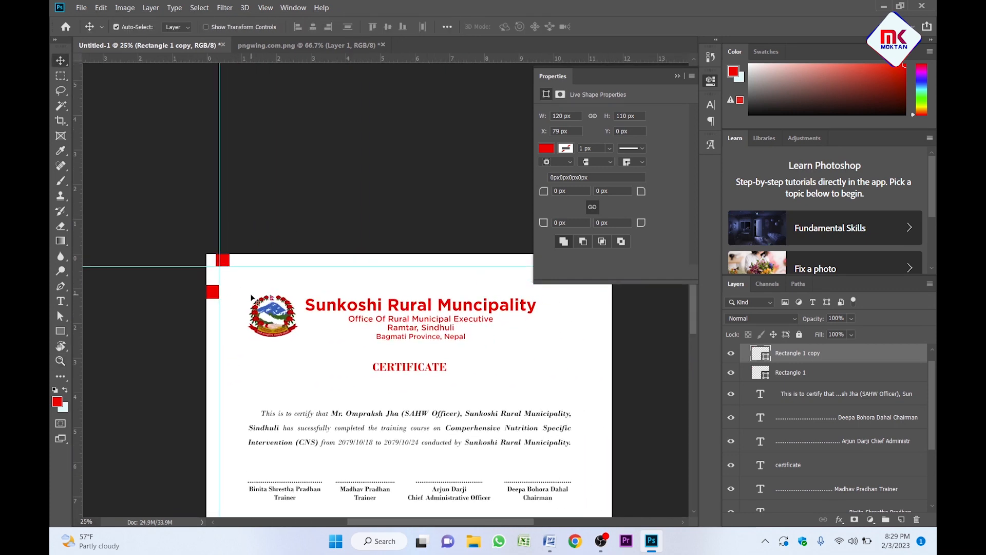
Move the left red square flush against the canvas's right edge.
left_click(215, 296)
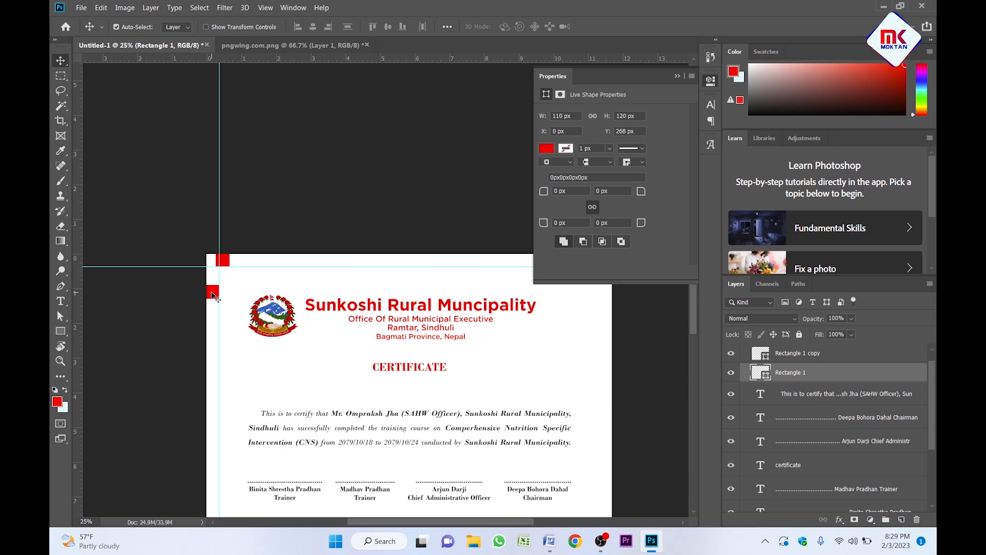
key("ctrl+a")
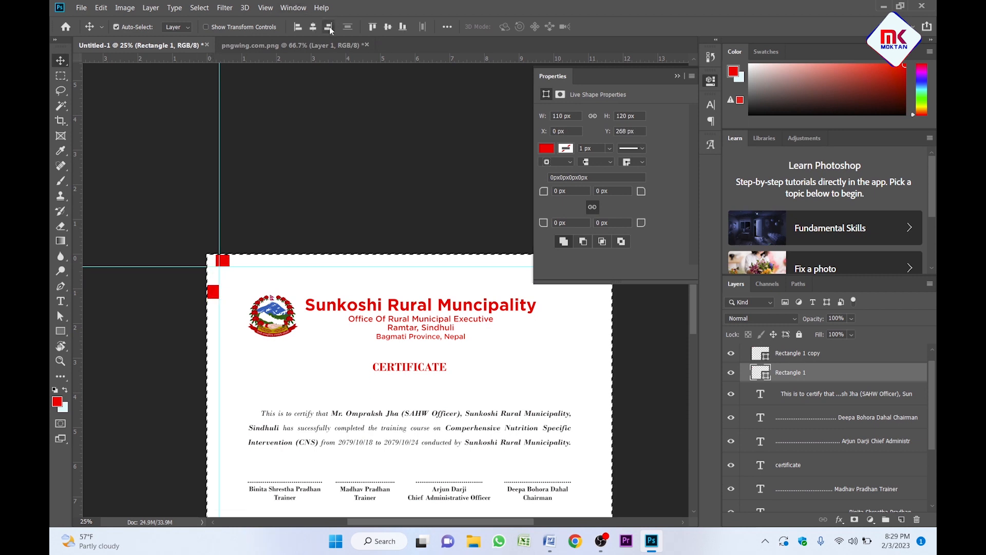
left_click(329, 27)
key("ctrl+d")
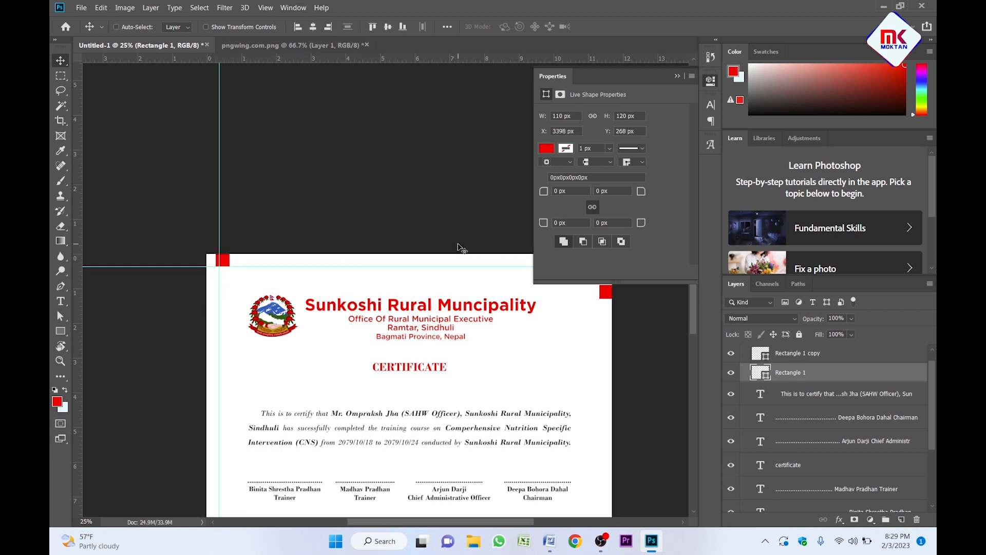
key("z")
left_click(536, 298)
left_click(441, 228, "alt")
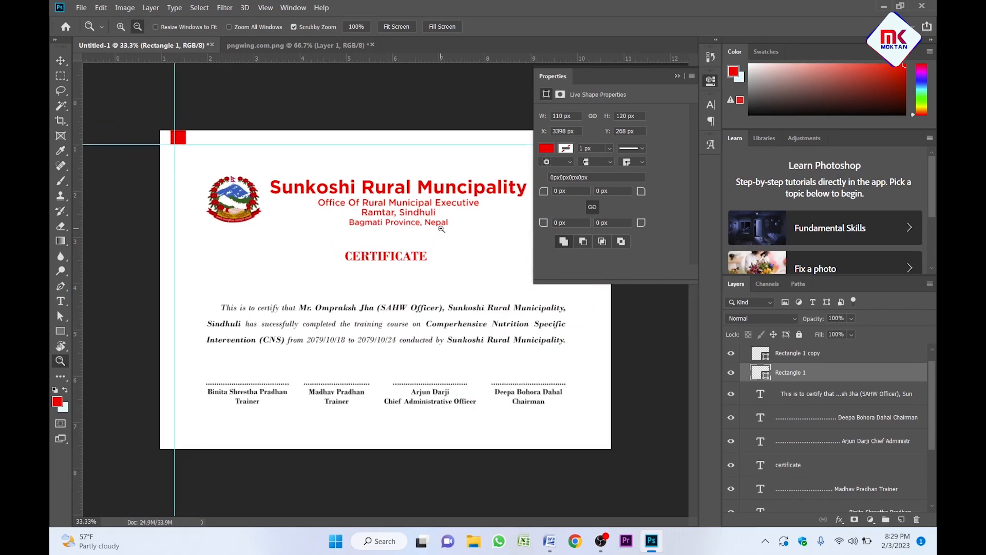
left_click(506, 177)
left_click(524, 160)
left_click_drag(527, 115, 343, 234)
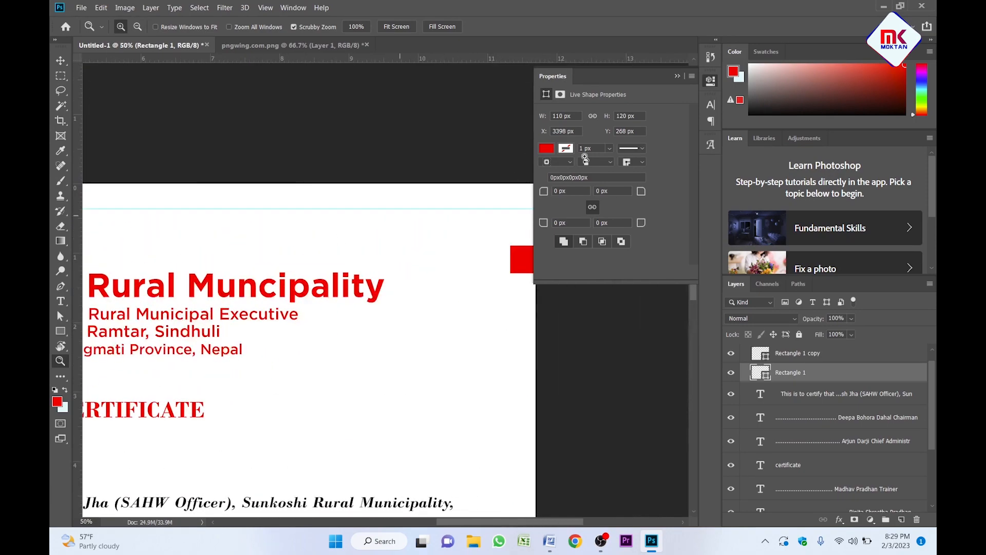
left_click(679, 76)
key("v")
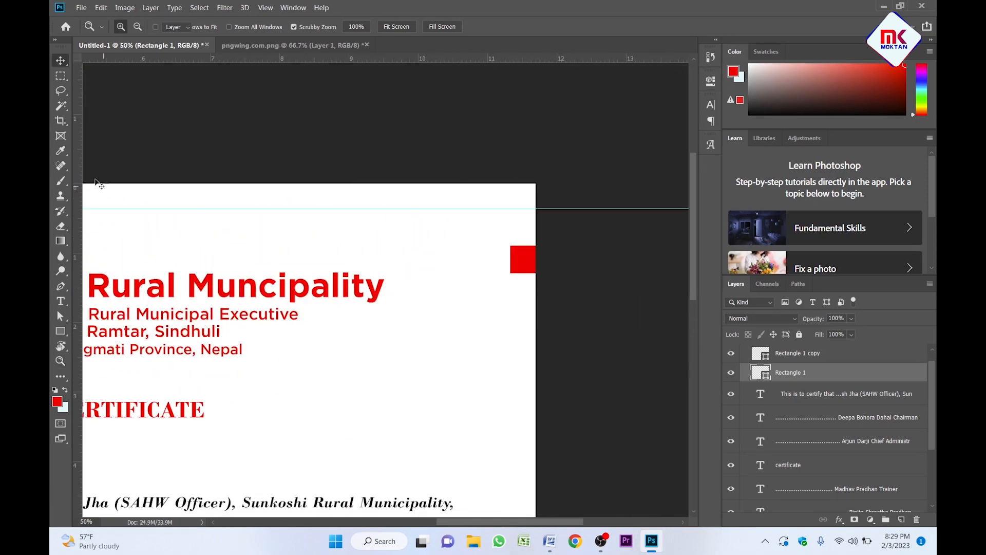
Add a vertical guide at the right square's left edge.
left_click_drag(78, 172, 511, 184)
key("z")
left_click(415, 262, "alt")
left_click_drag(311, 394, 531, 175)
left_click_drag(301, 184, 344, 274)
key("v")
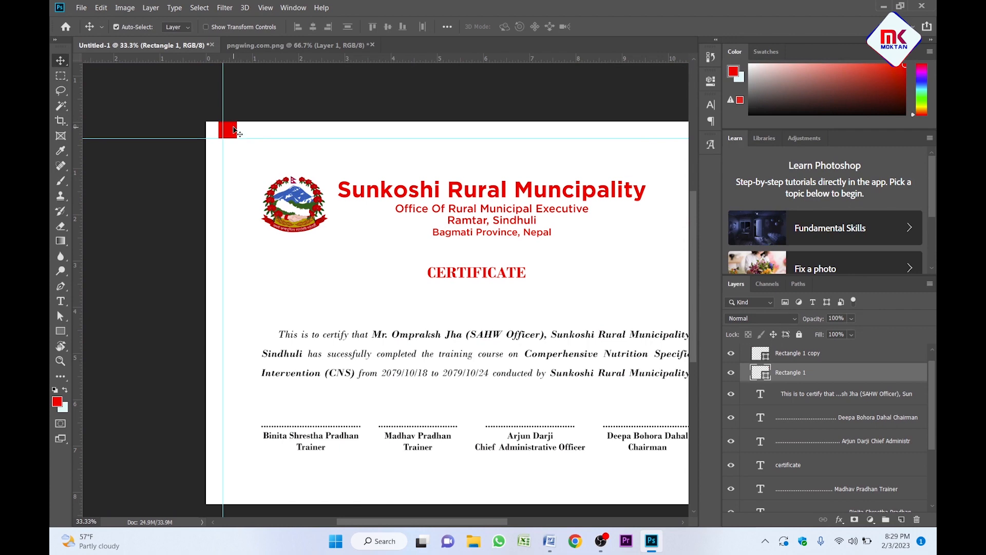
scroll(234, 129, "up", 3)
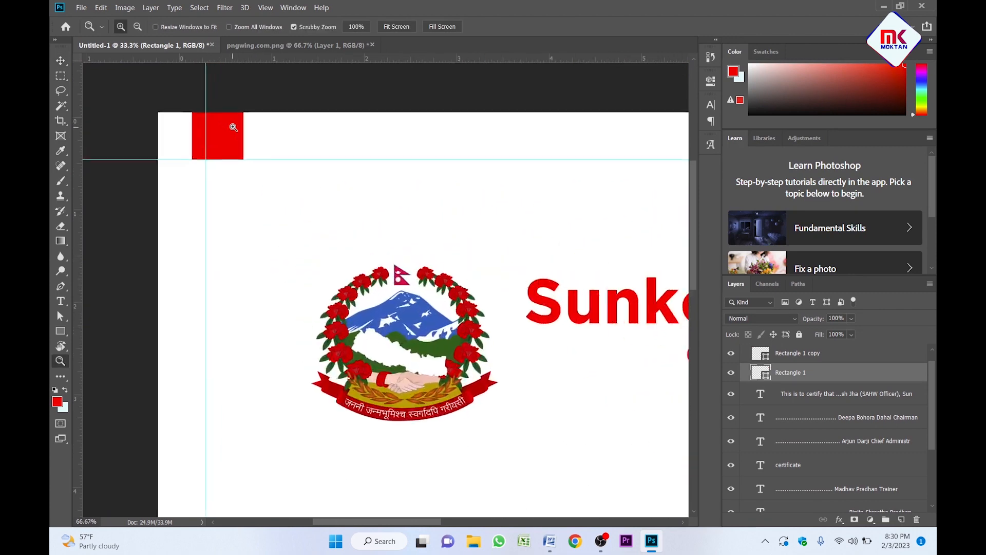
Align the top red square flush with the canvas's bottom edge.
left_click(224, 136)
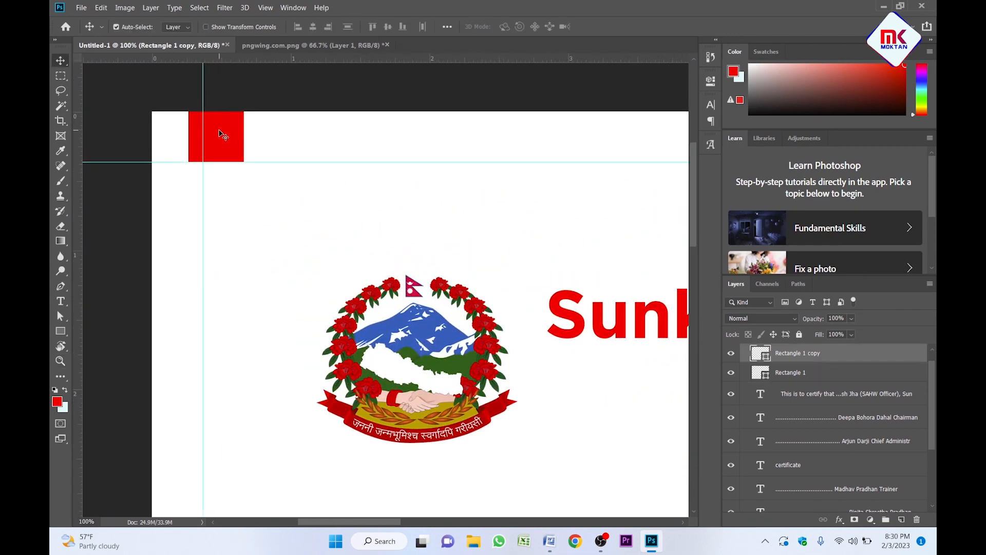
key("ctrl+a")
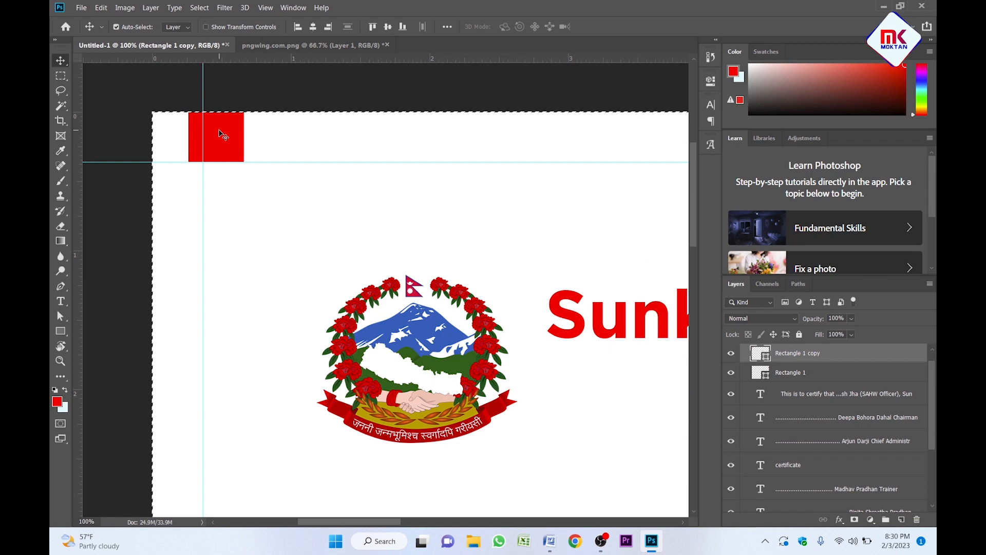
left_click(403, 27)
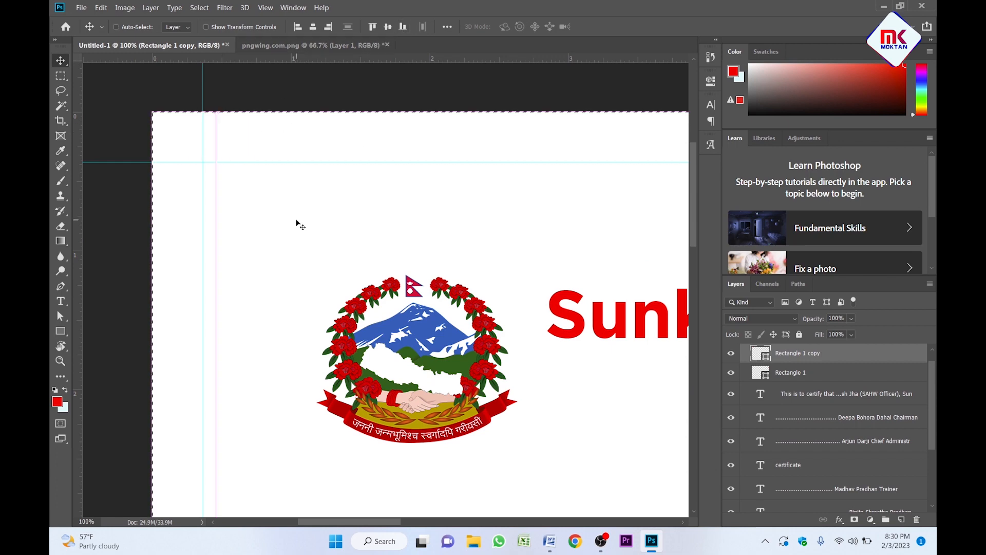
key("ctrl+d")
key("z")
left_click(317, 292, "alt")
left_click(317, 292, "alt")
scroll(340, 360, "down", 8)
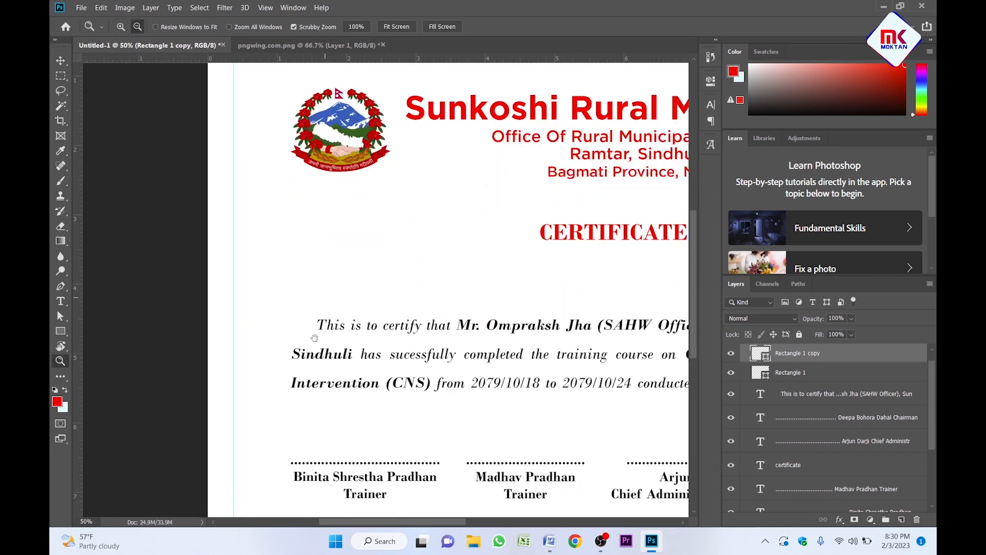
key("v")
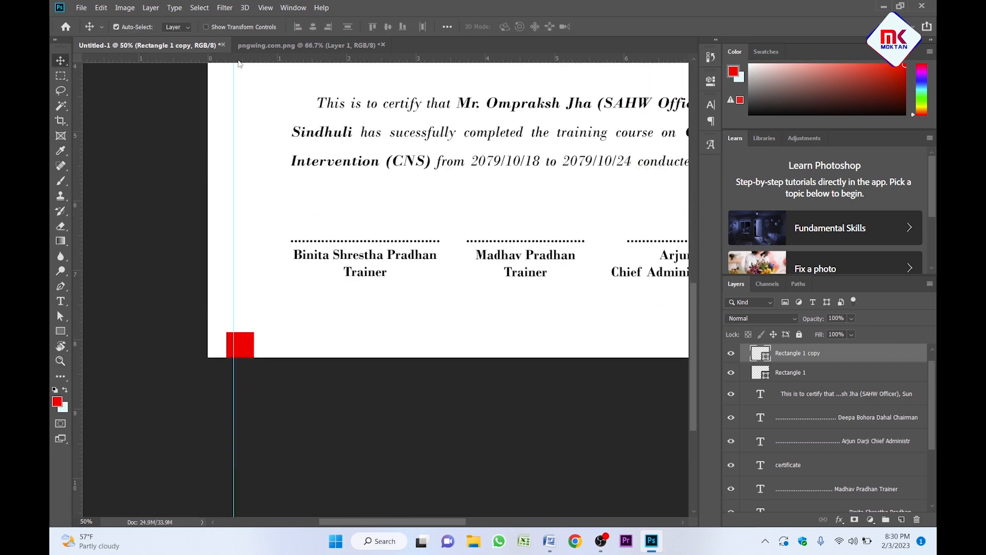
Add a horizontal guide at the bottom square's top edge, then delete that square.
left_click_drag(239, 60, 360, 144)
key("z")
left_click(270, 313)
left_click(270, 313)
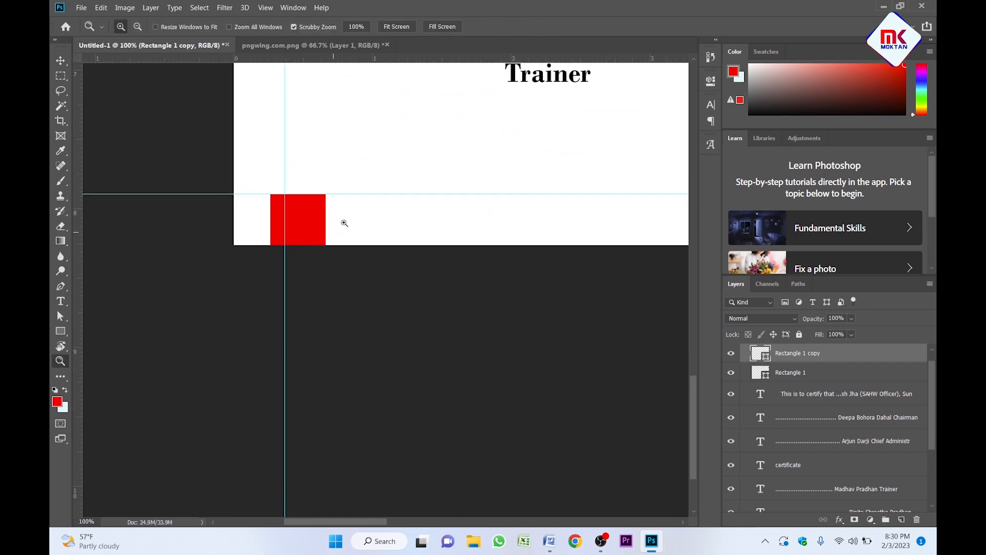
key("v")
key("Delete")
Delete the remaining right-edge red square and zoom out to view the whole guided certificate.
key("z")
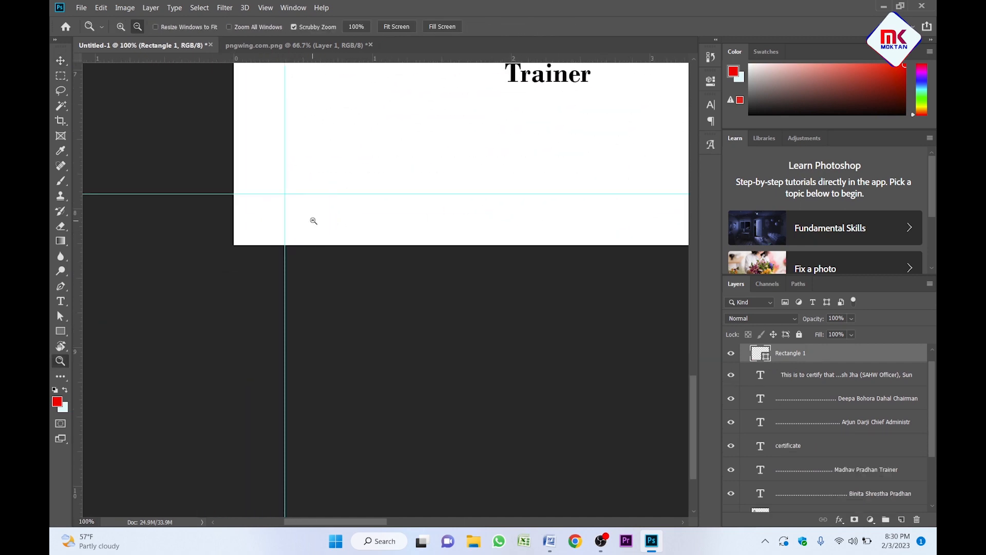
left_click(316, 221, "alt")
left_click(320, 220, "alt")
left_click(319, 221, "alt")
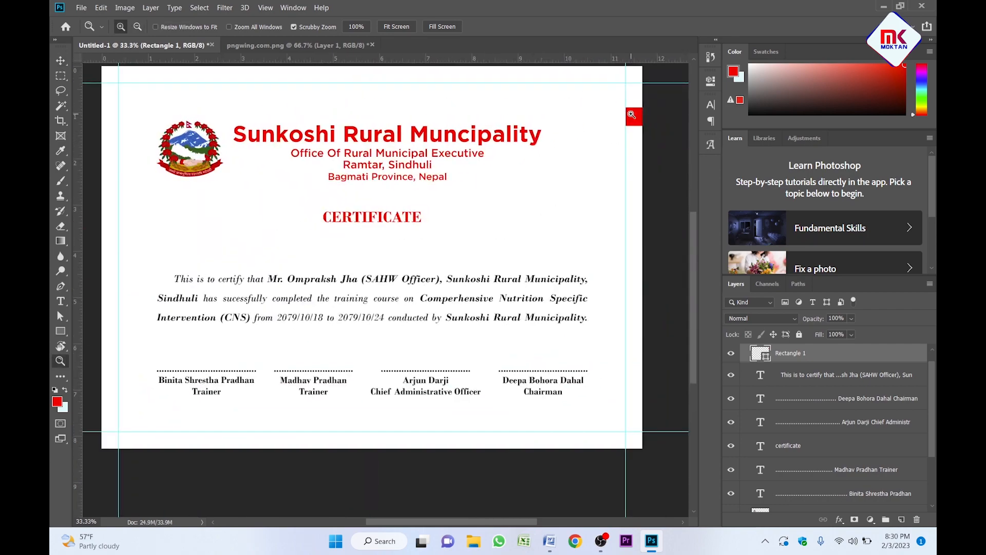
left_click(634, 117)
left_click(636, 118)
key("v")
key("Delete")
key("z")
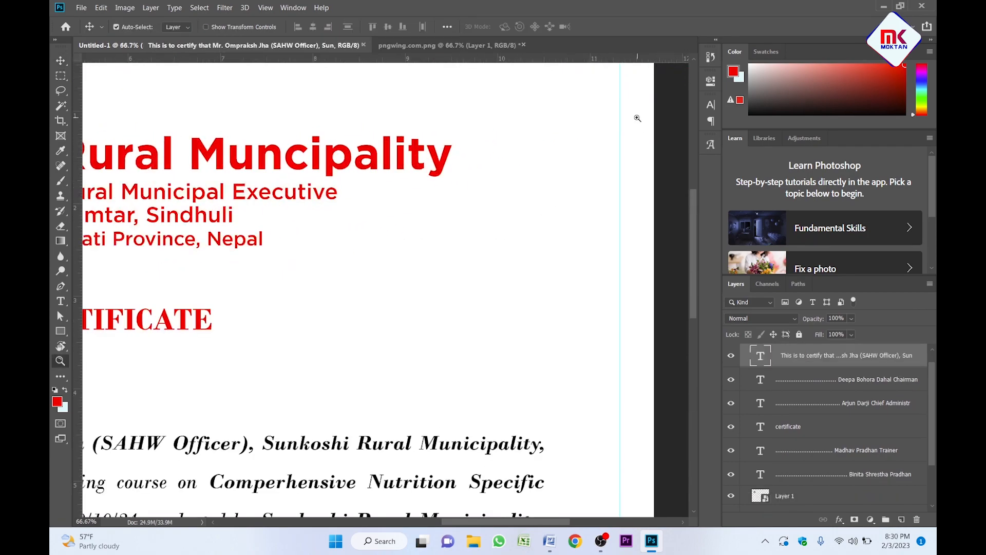
left_click(531, 180, "alt")
left_click(531, 180, "alt")
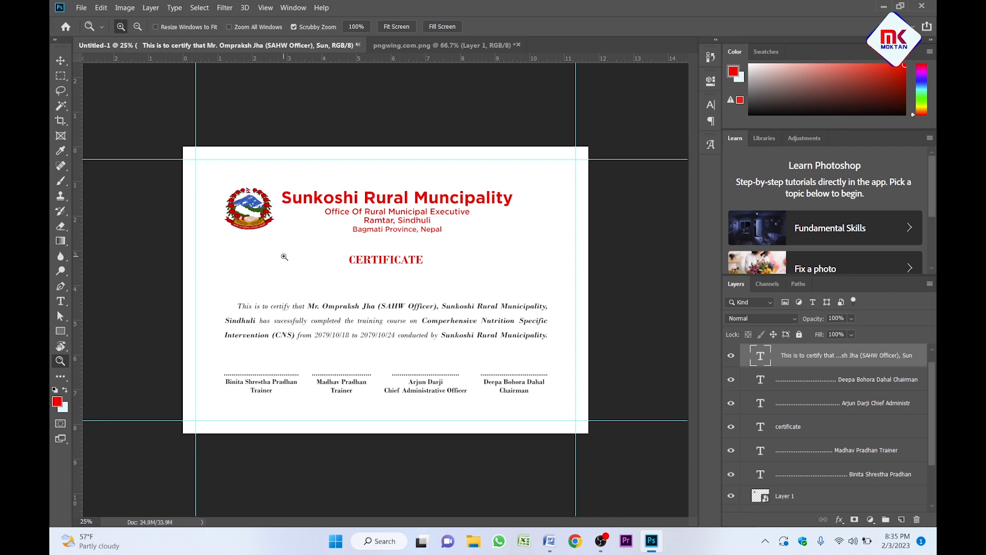
Zoom in to 66.7% on the certificate's top-left corner.
left_click(191, 158)
left_click(191, 158)
left_click_drag(191, 158, 319, 291)
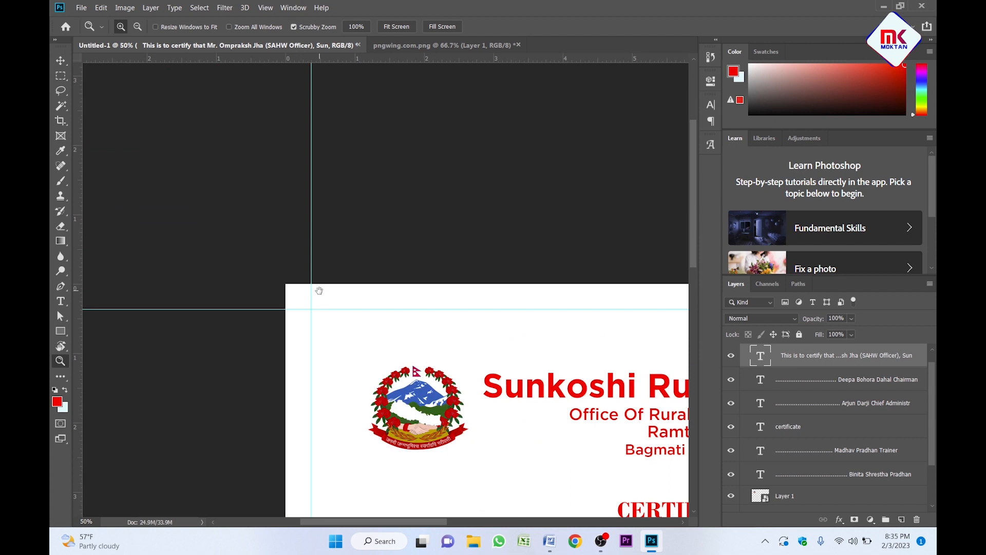
left_click(326, 320)
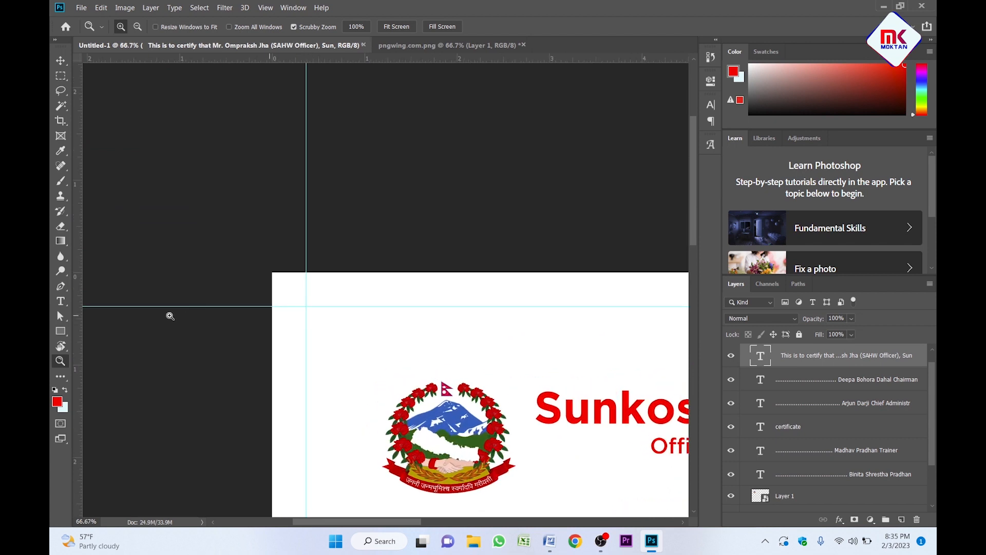
Set the standard Pen Tool to Shape mode with a red fill, framing the top-left corner.
key("p")
right_click(62, 293)
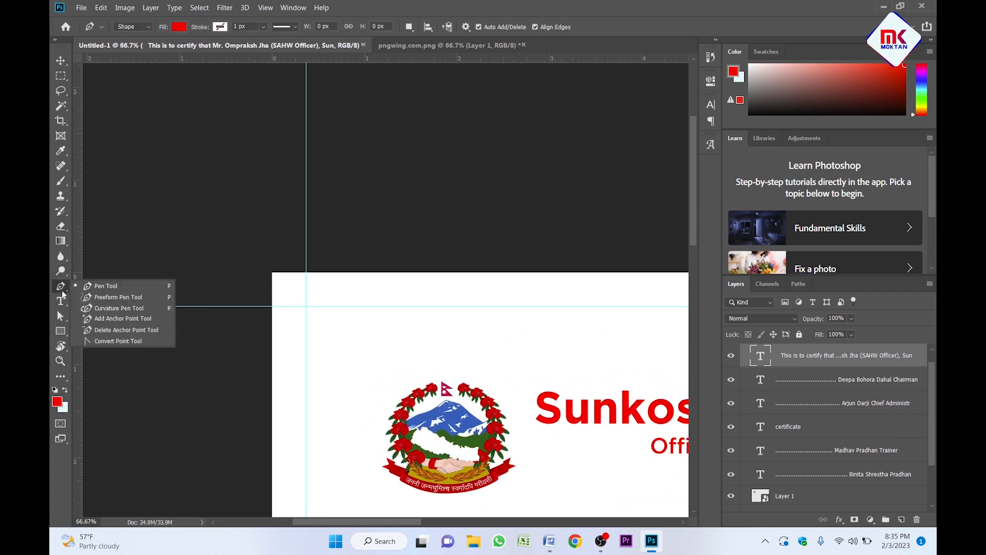
left_click(107, 288)
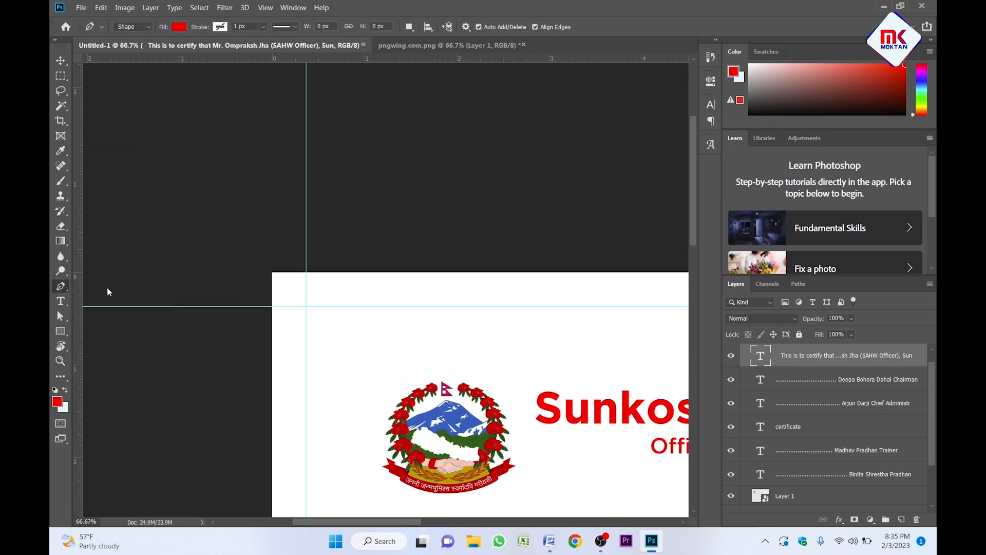
left_click(148, 27)
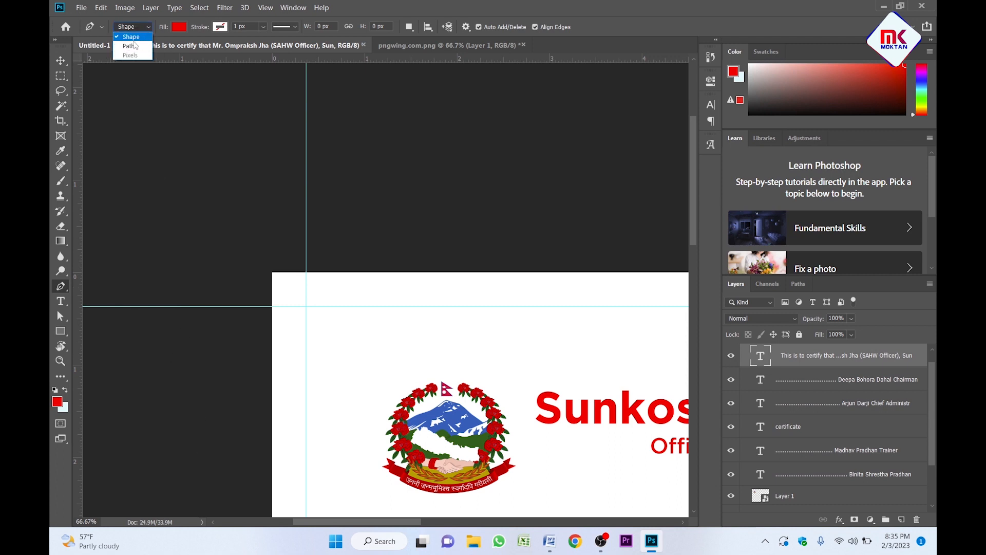
left_click(133, 39)
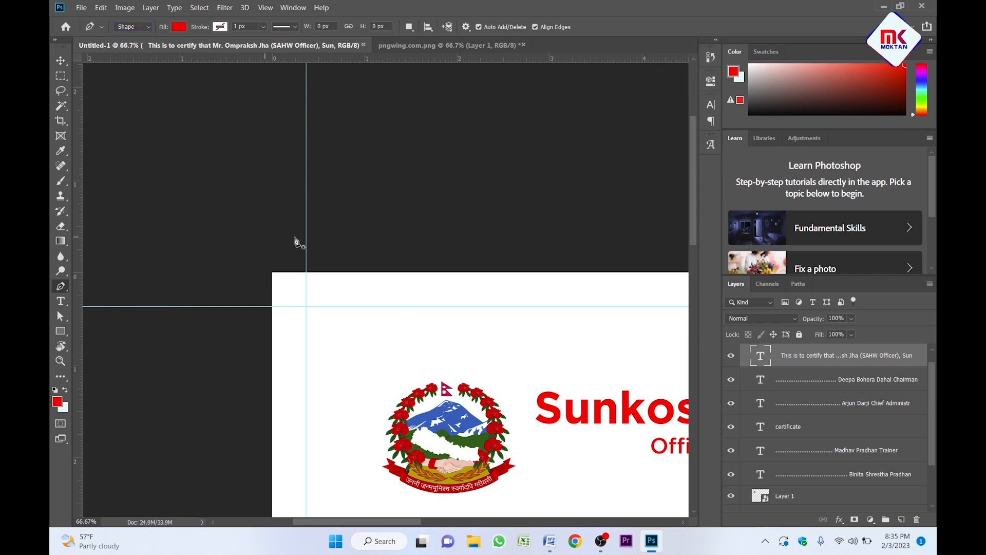
left_click_drag(286, 255, 234, 154)
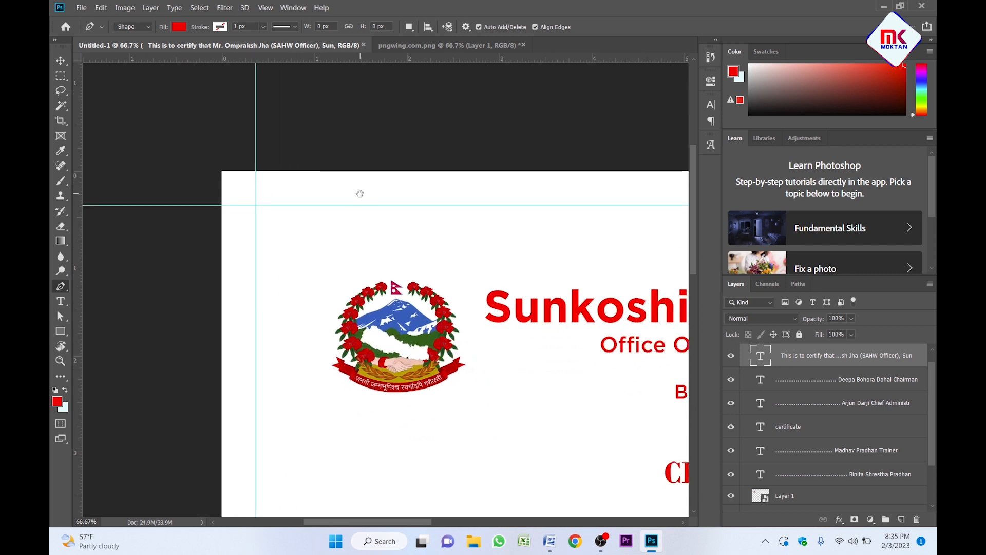
left_click_drag(359, 192, 315, 201)
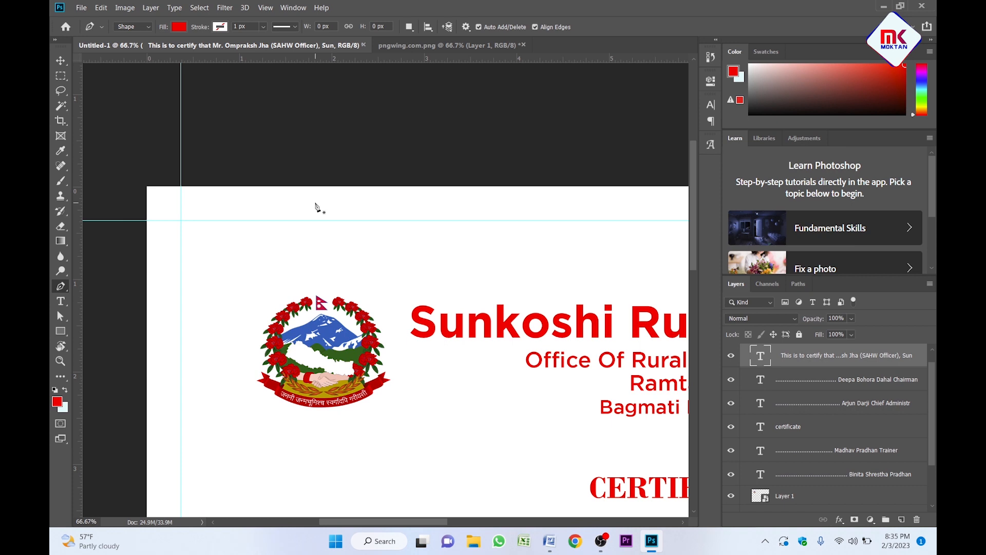
Start the red L shape with anchors on the top guide, above the page, and outside the left edge.
left_click(425, 220)
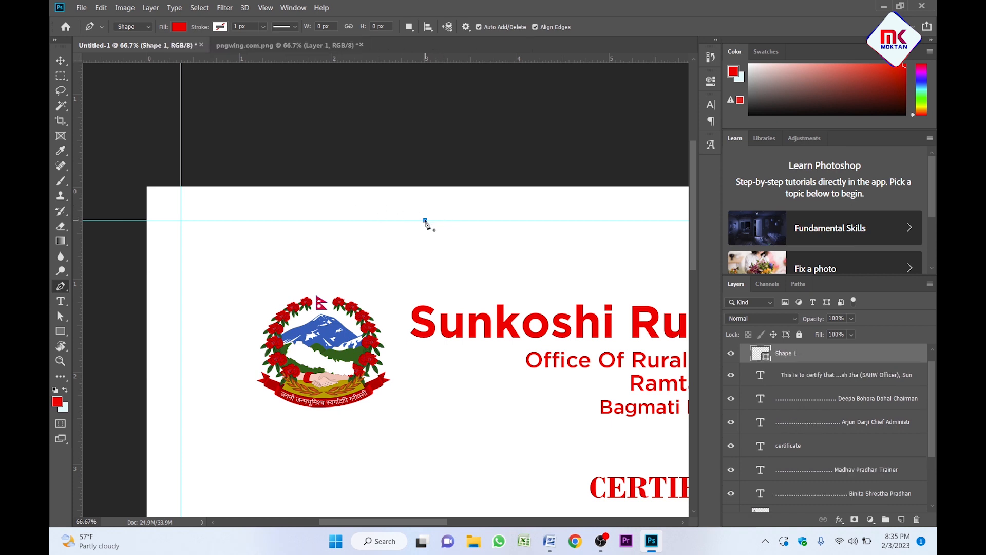
left_click(425, 142)
left_click_drag(328, 156, 418, 149)
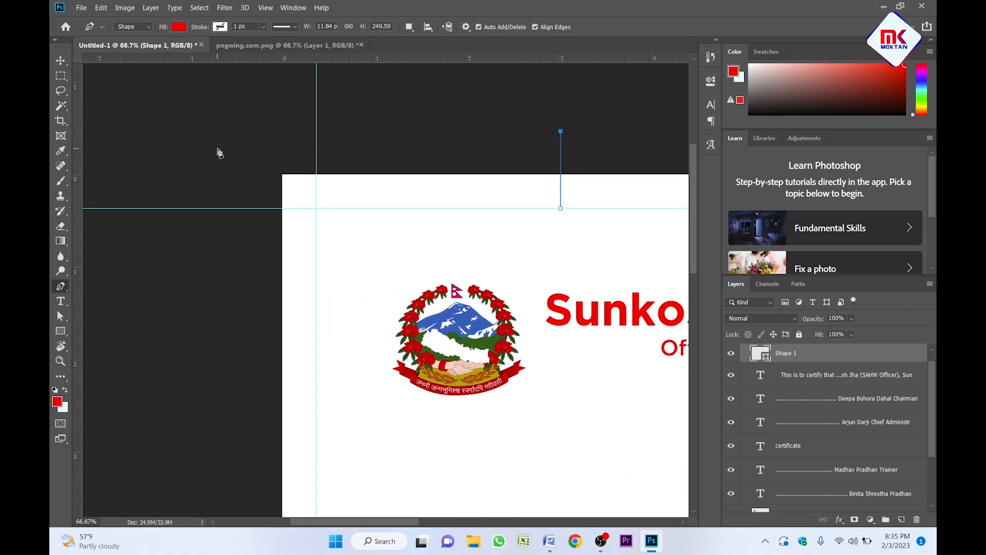
left_click(215, 132)
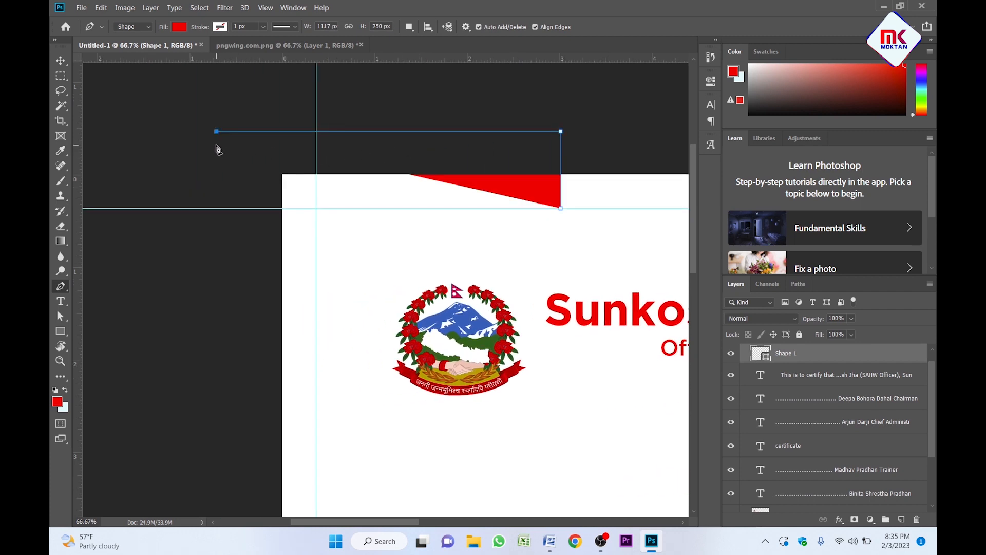
left_click_drag(240, 304, 254, 141)
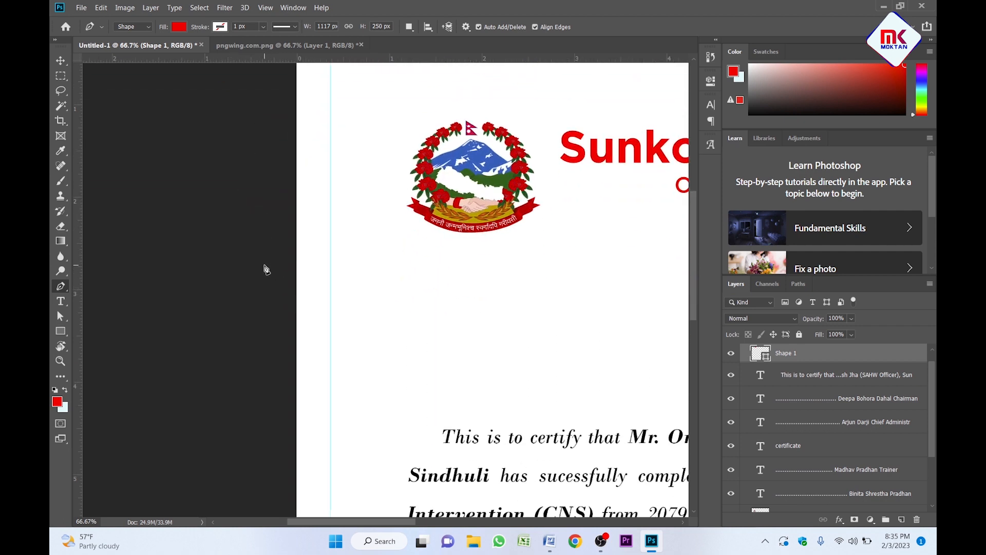
left_click(231, 265)
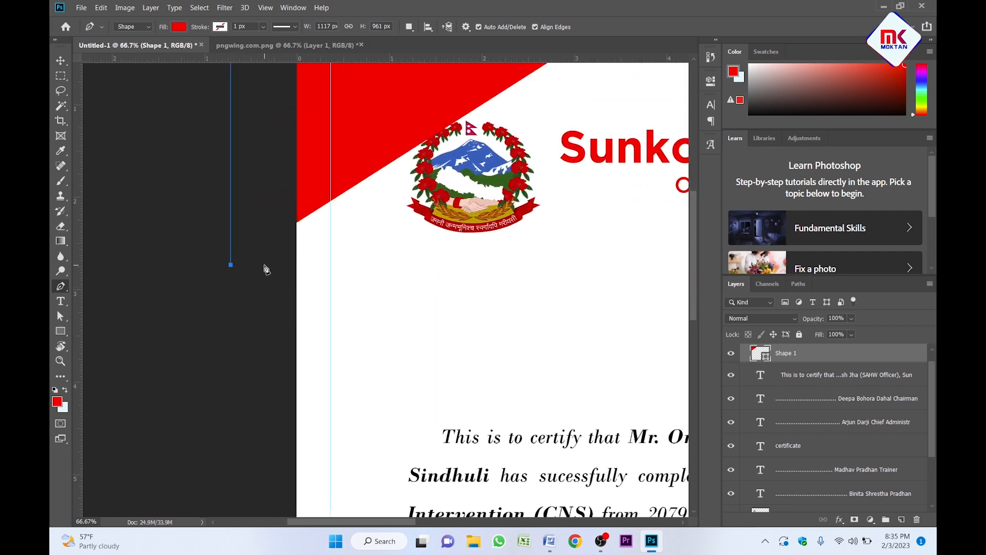
Finish the L with points on the left guide and the guide crossing, closing the shape as Shape 1.
left_click(332, 312, "shift")
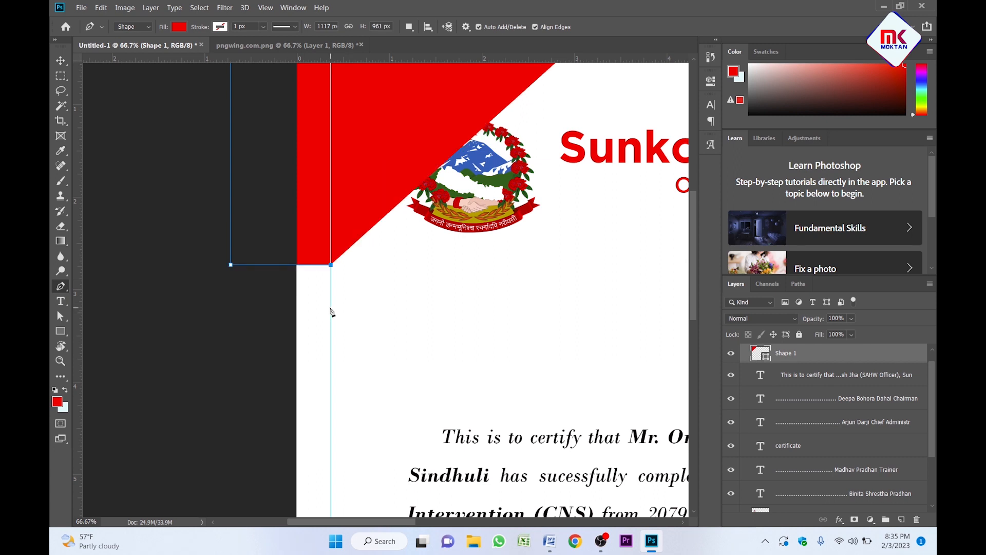
key("ctrl+z")
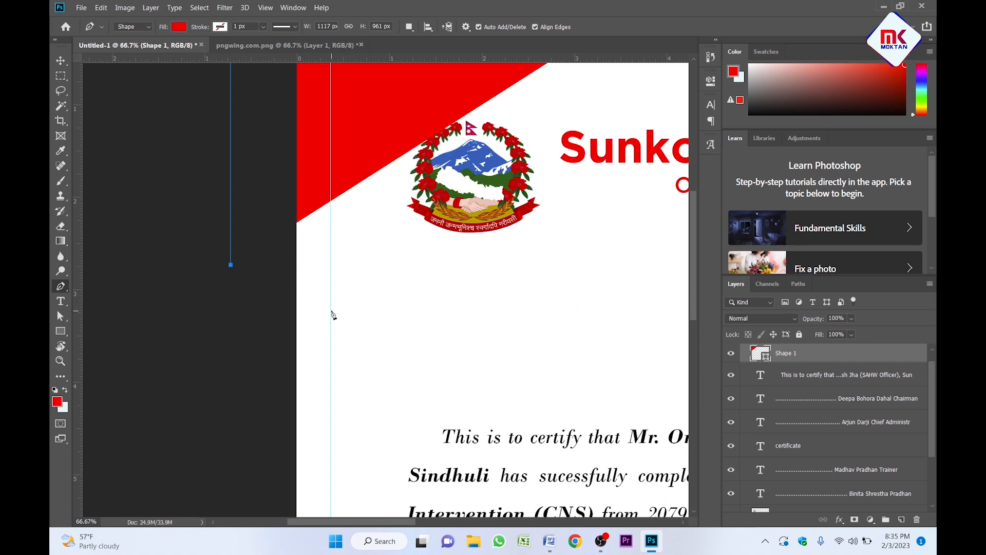
left_click(331, 310)
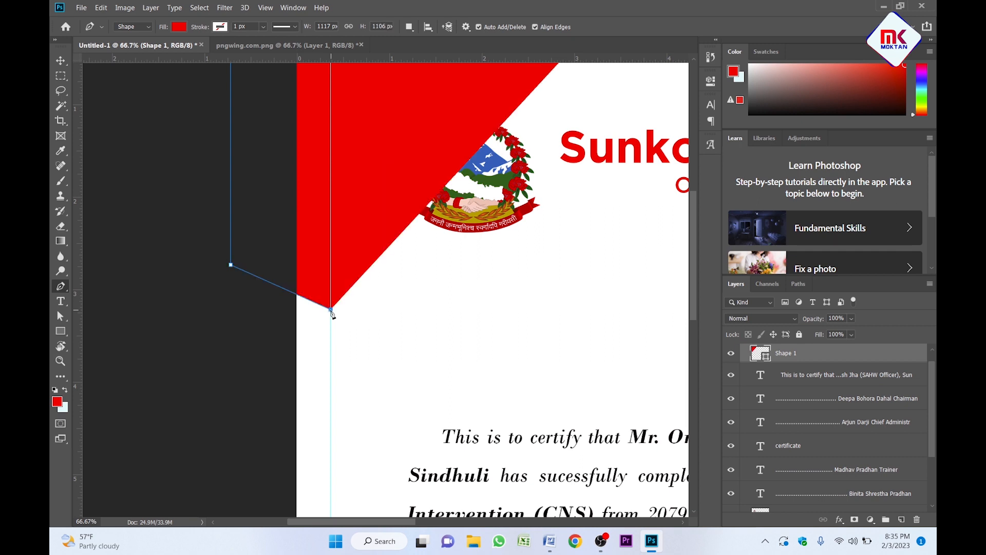
left_click_drag(351, 216, 361, 397)
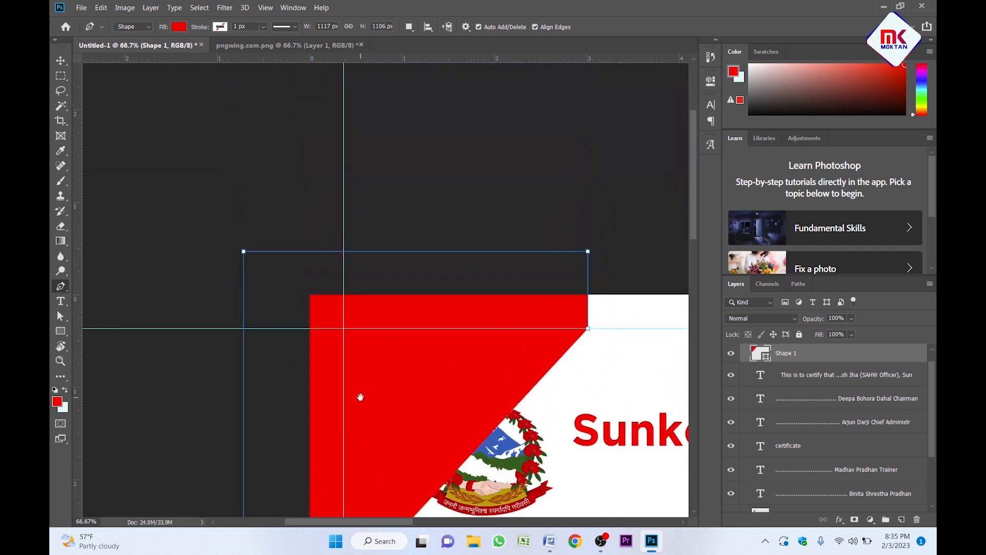
left_click(344, 328)
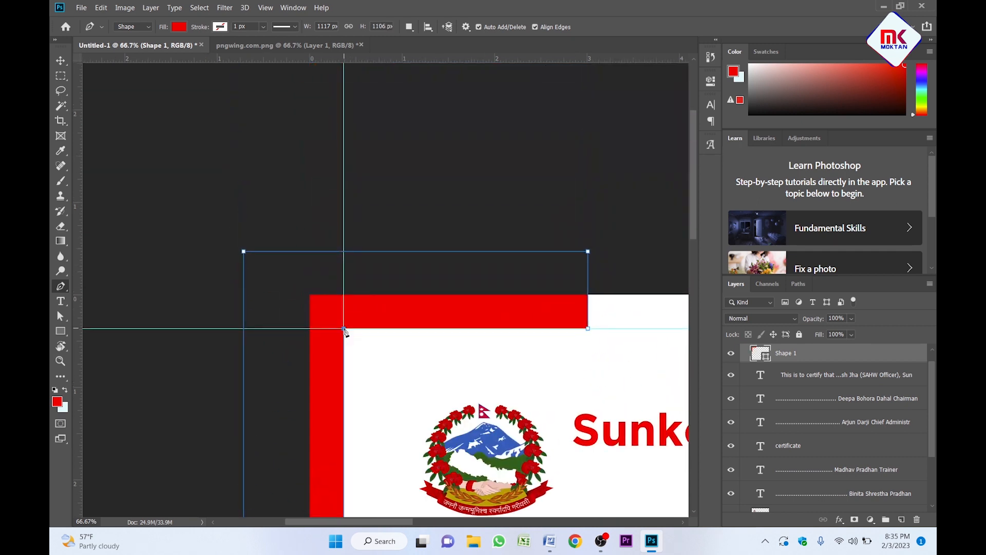
left_click(589, 330)
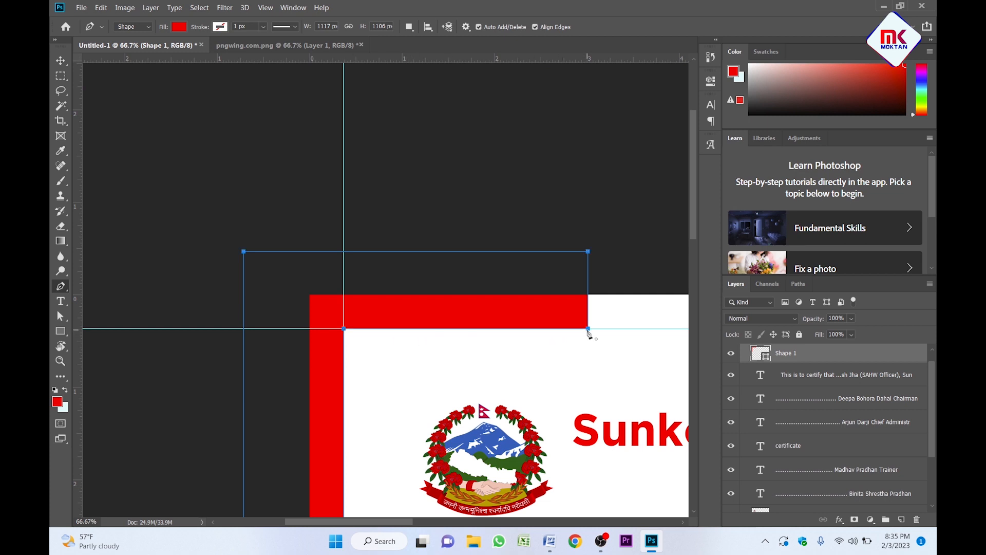
key("v")
key("z")
left_click(550, 333, "alt")
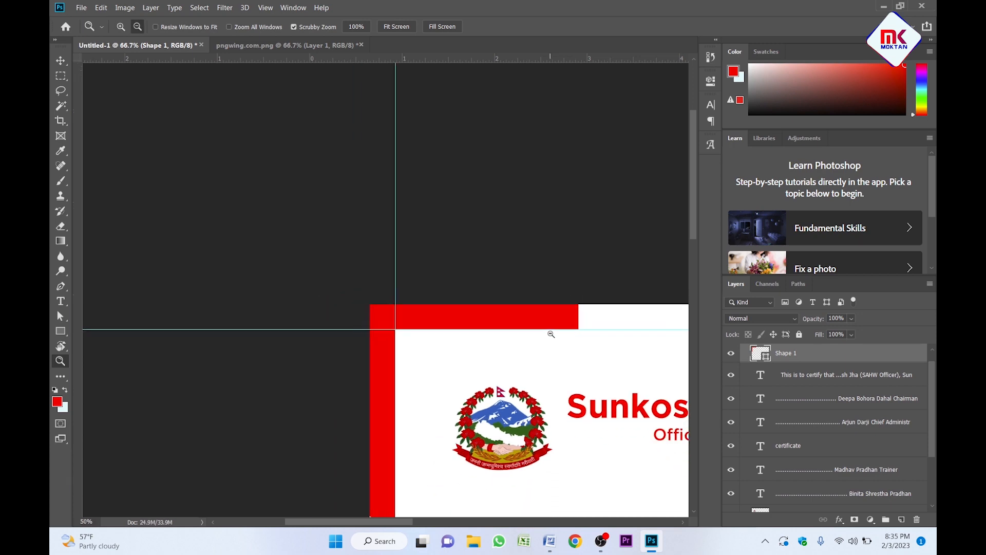
Duplicate the red Shape 1 corner piece onto the middle of the page.
left_click(551, 333, "alt")
left_click_drag(658, 380, 499, 284)
scroll(488, 277, "down", 2)
left_click(325, 142)
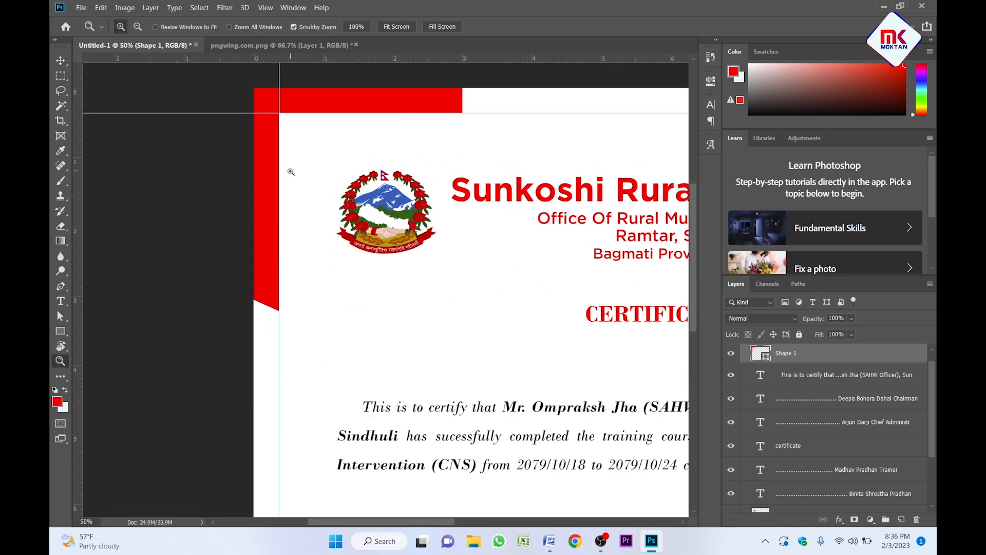
left_click(346, 140)
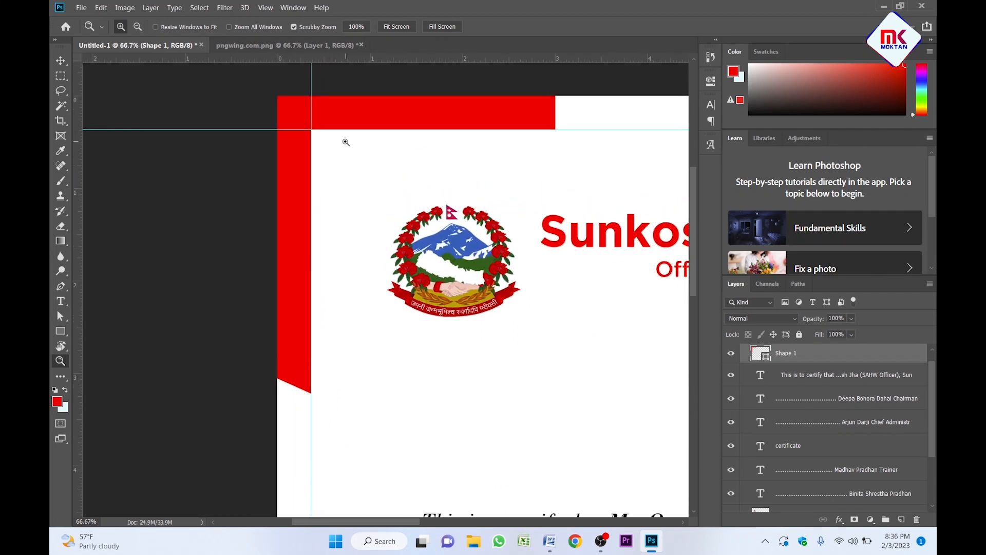
key("v")
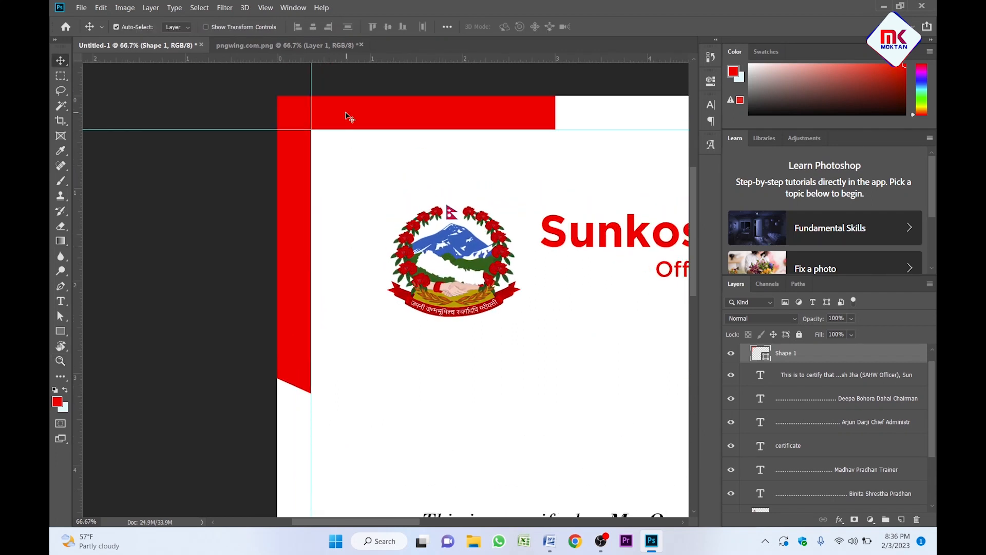
left_click_drag(359, 118, 457, 268)
Flip the Shape 1 copy vertically with Free Transform and zoom out to the whole page.
key("z")
left_click(520, 370, "alt")
key("v")
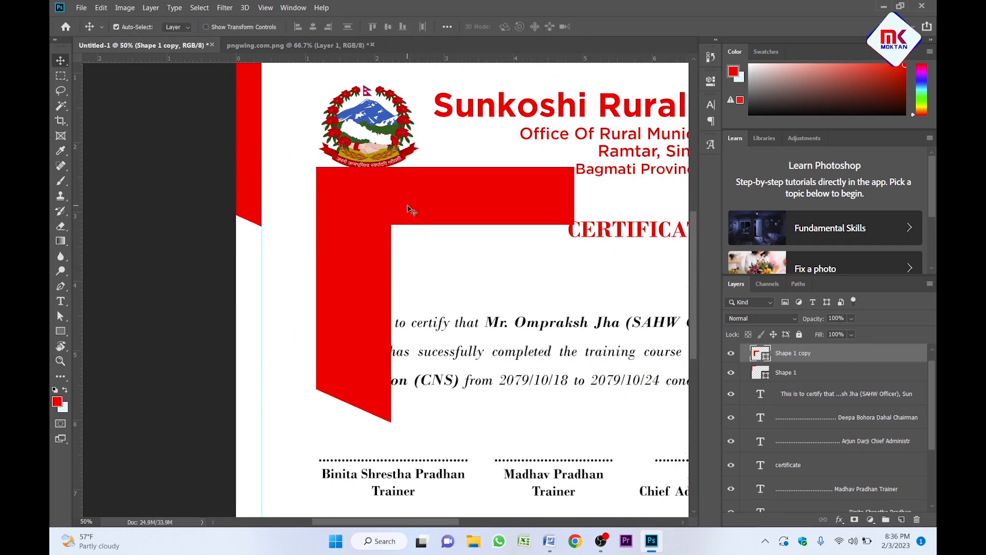
key("ctrl+t")
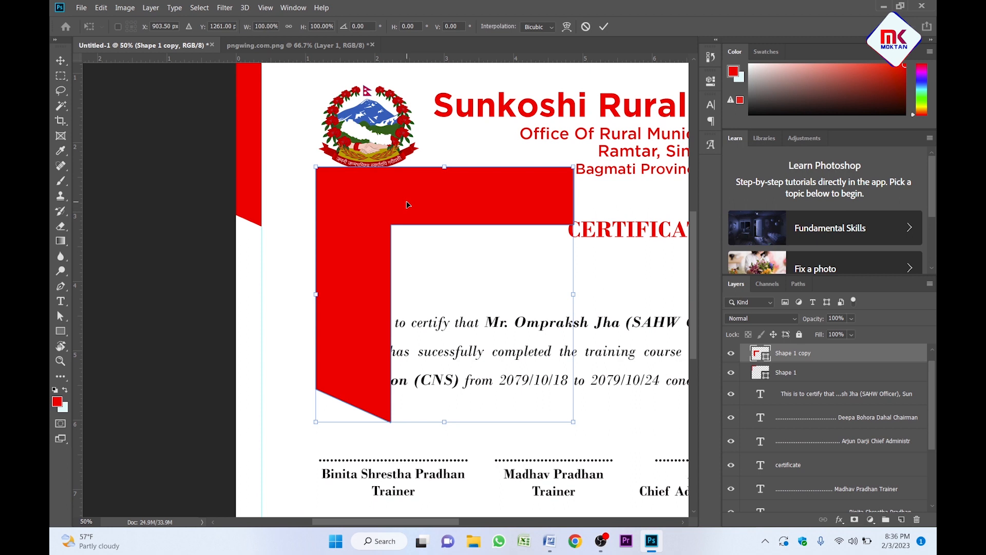
right_click(407, 204)
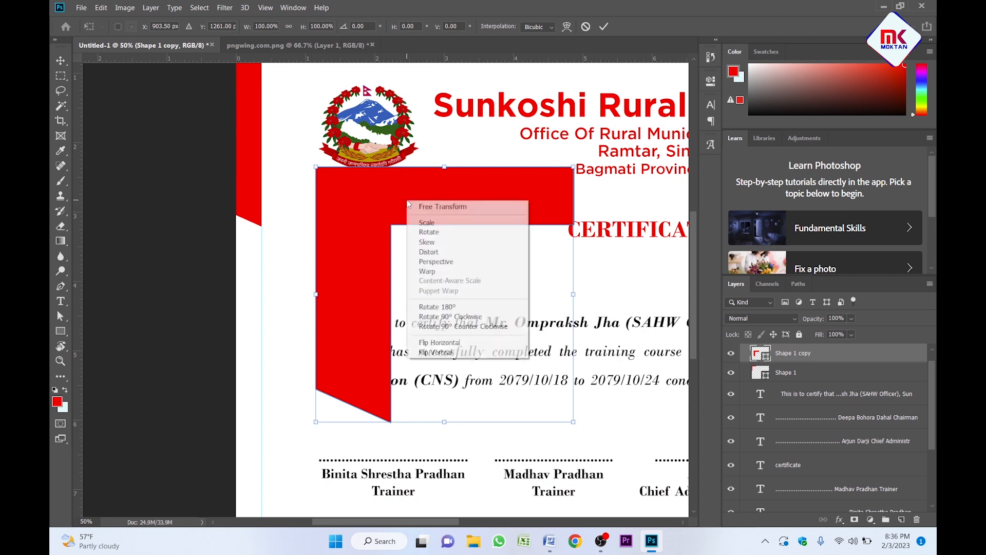
left_click(460, 352)
key("Return")
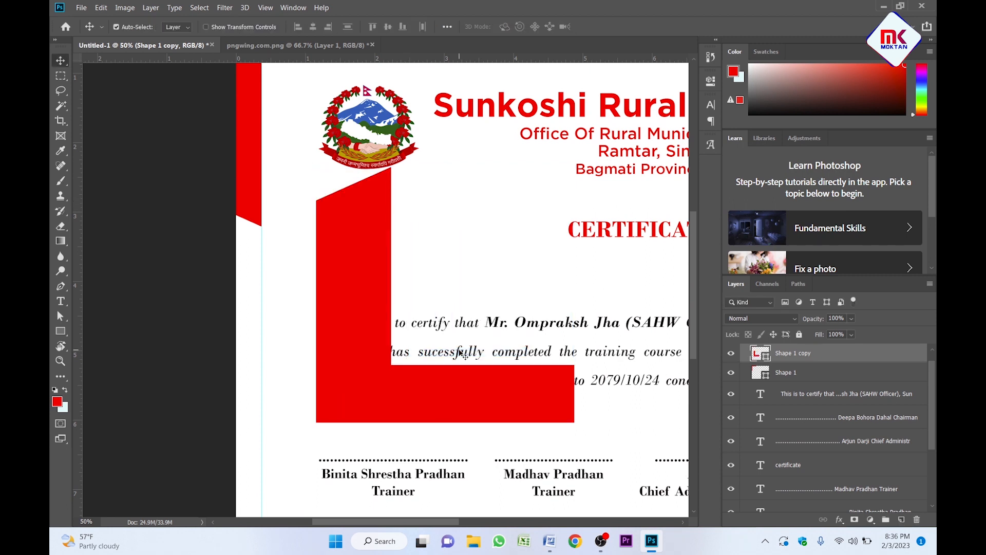
key("z")
left_click(329, 303, "alt")
scroll(331, 268, "down", 1)
Nudge the flipped copy left onto the vertical guide and zoom in to check its edge.
key("v")
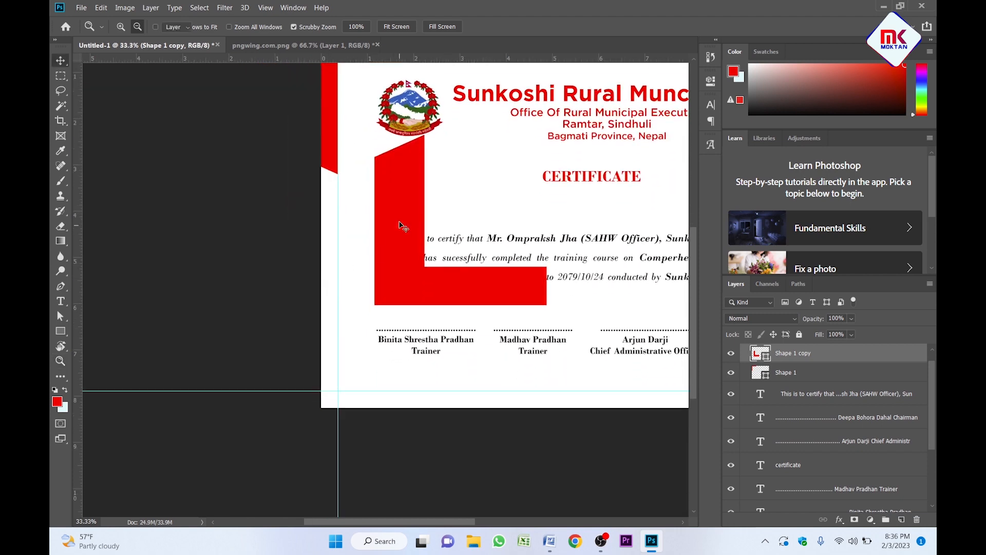
left_click_drag(398, 207, 315, 303)
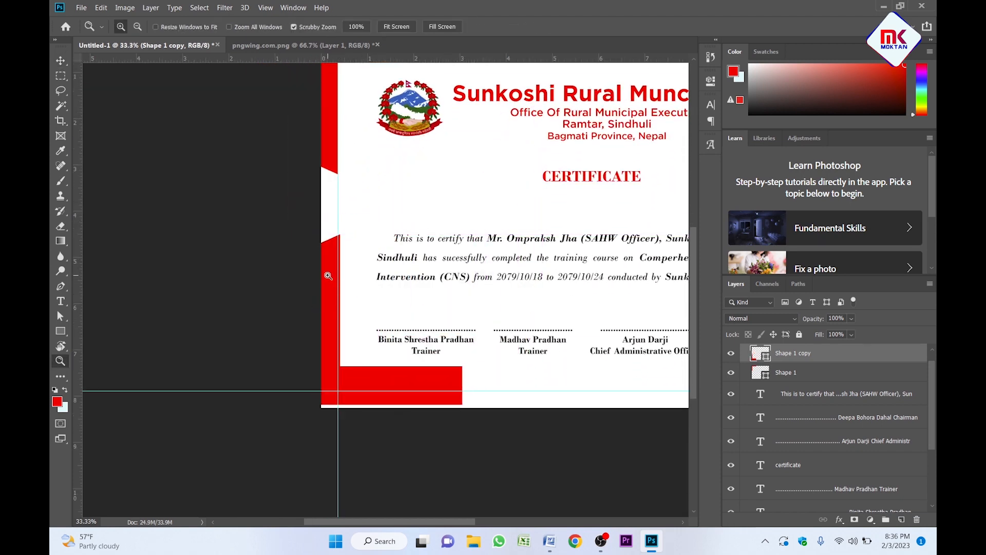
scroll(330, 268, "up", 5)
left_click_drag(334, 188, 339, 331)
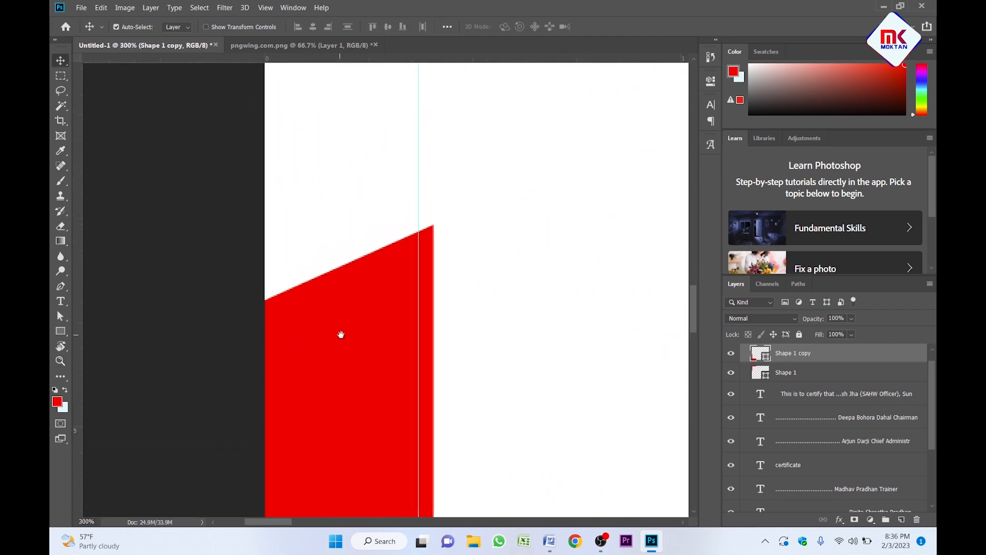
key("shift+Left")
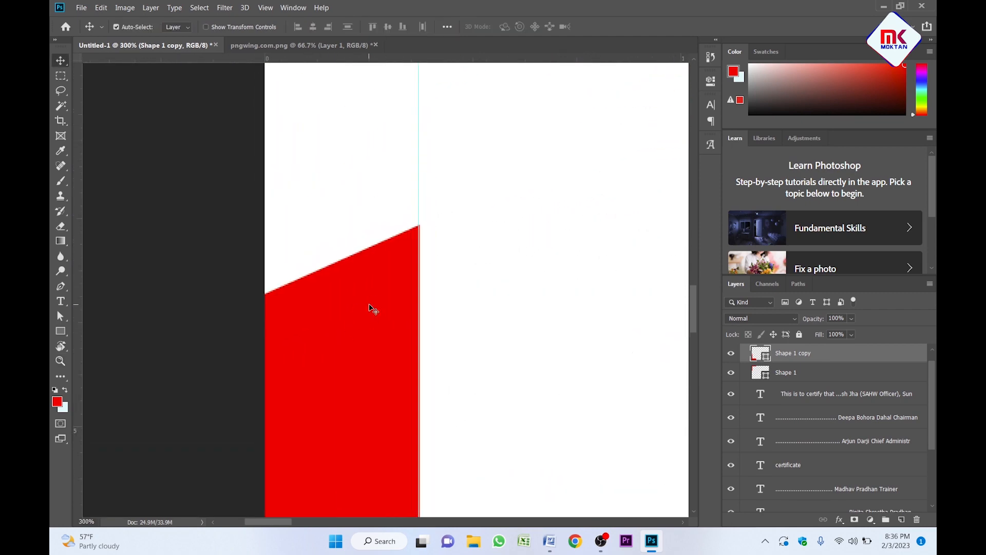
key("Left")
key("z")
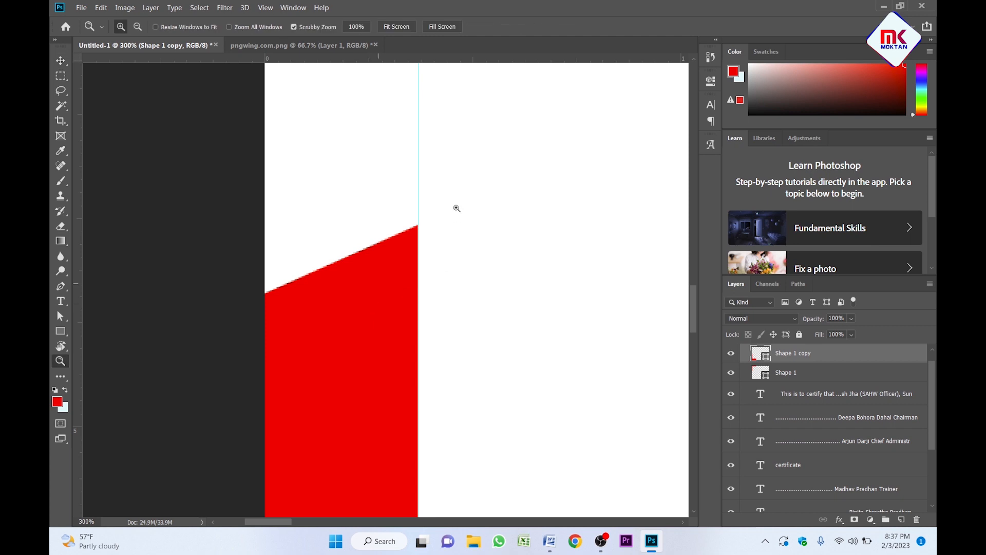
left_click(457, 208)
left_click(457, 208)
left_click(400, 263)
left_click(400, 263, "alt")
left_click(400, 263, "alt")
left_click(400, 263, "alt")
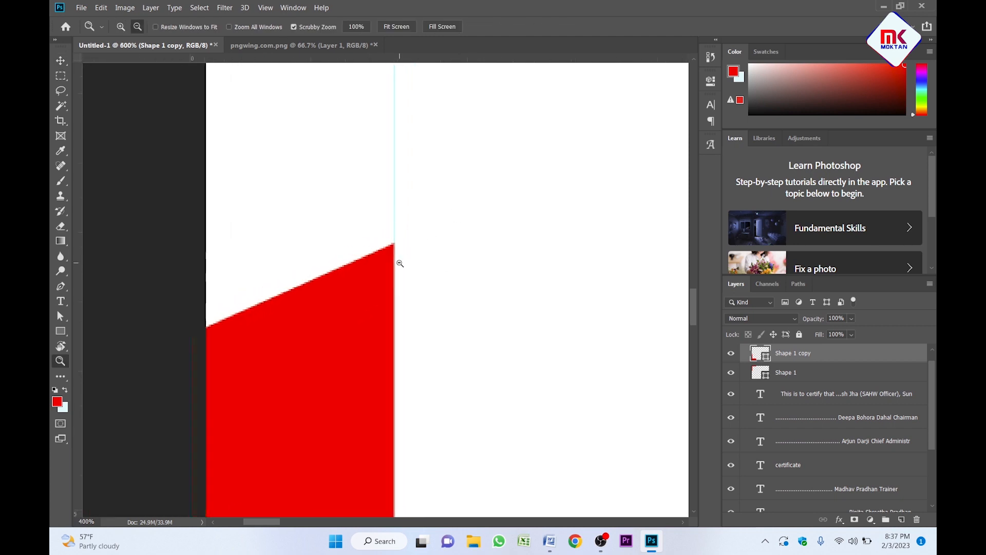
left_click(399, 261, "alt")
left_click(398, 261, "alt")
left_click(399, 261, "alt")
left_click(399, 261, "alt")
scroll(413, 265, "down", 5)
Nudge the bottom red bar down until its inner edge sits on the horizontal guide.
key("v")
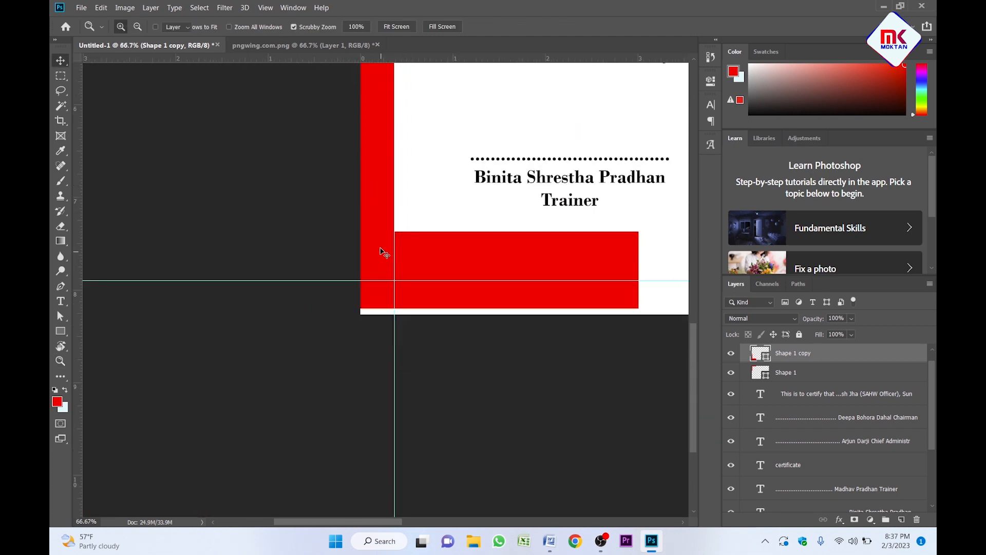
key("shift+Down")
key("shift+Down")
key("shift+Down")
key("shift+Down")
key("shift+Down")
key("shift+Down")
key("shift+Down")
key("shift+Down")
key("shift+Down")
key("shift+Down")
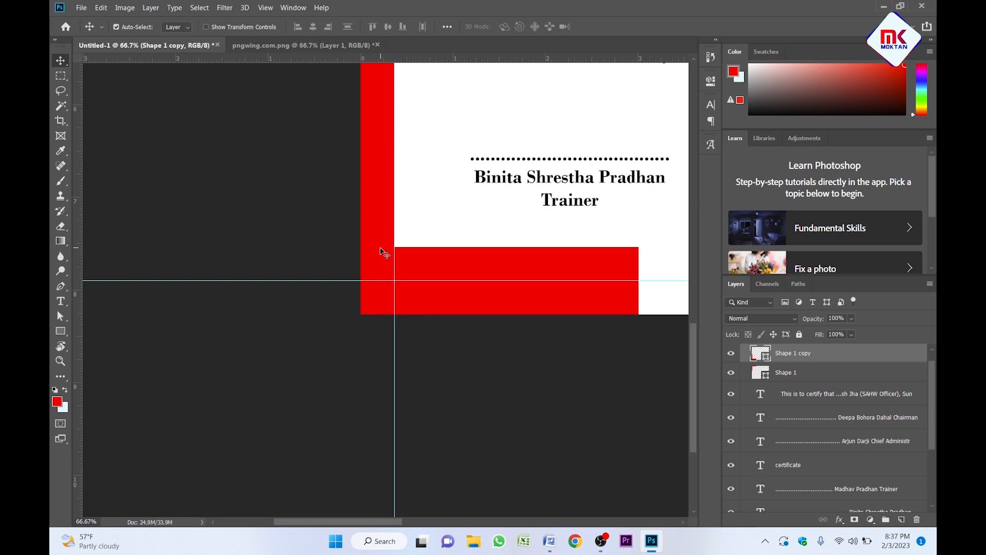
key("ctrl+plus")
key("ctrl+plus")
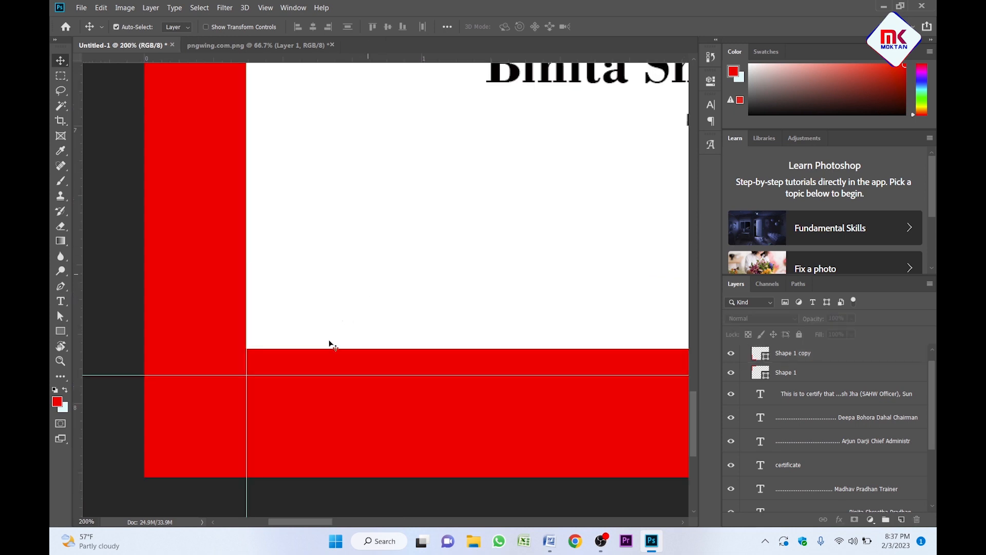
left_click(325, 363)
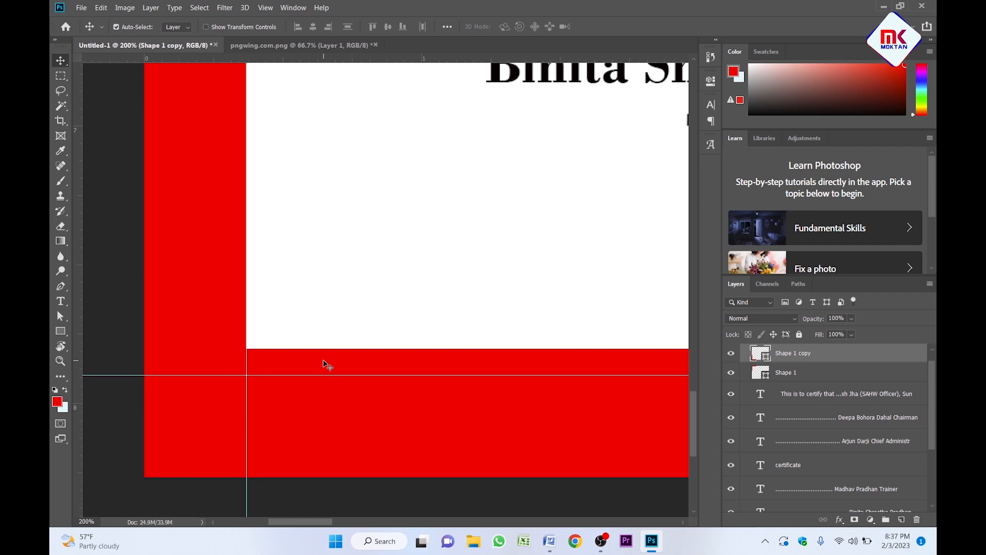
key("Down")
key("Down")
key("Down")
key("Down")
key("Down")
key("Down")
key("Down")
key("Down")
key("Down")
key("Down")
key("Down")
key("Down")
key("Down")
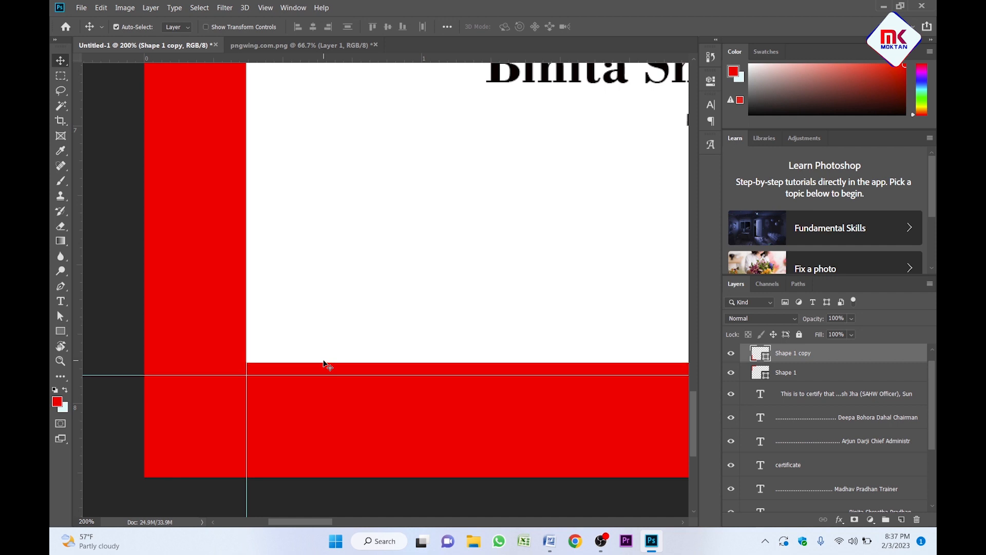
key("Down")
key("Down")
key("Down")
key("Down")
key("Down")
key("Down")
key("Down")
key("Down")
key("Down")
key("Down")
key("Down")
key("Down")
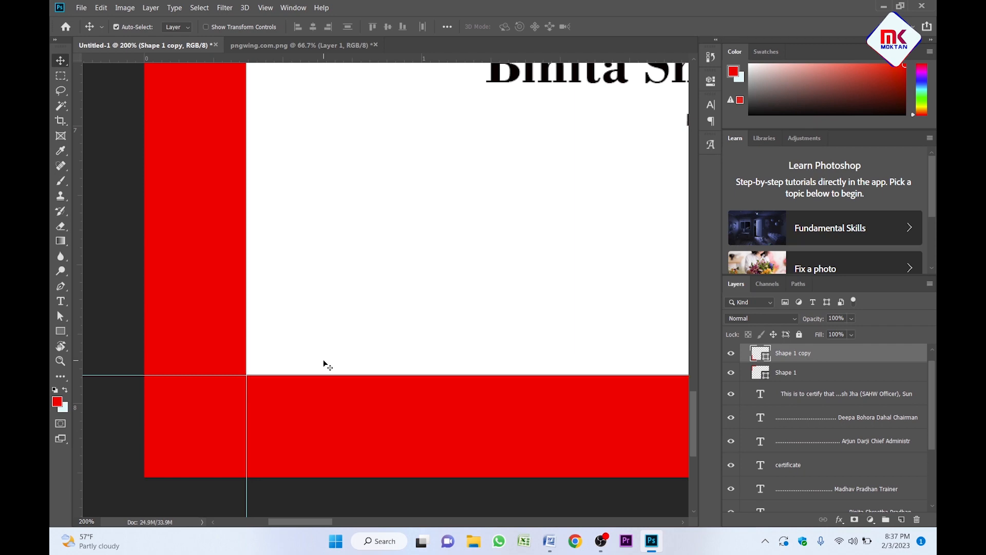
key("Down")
key("z")
left_click(324, 360)
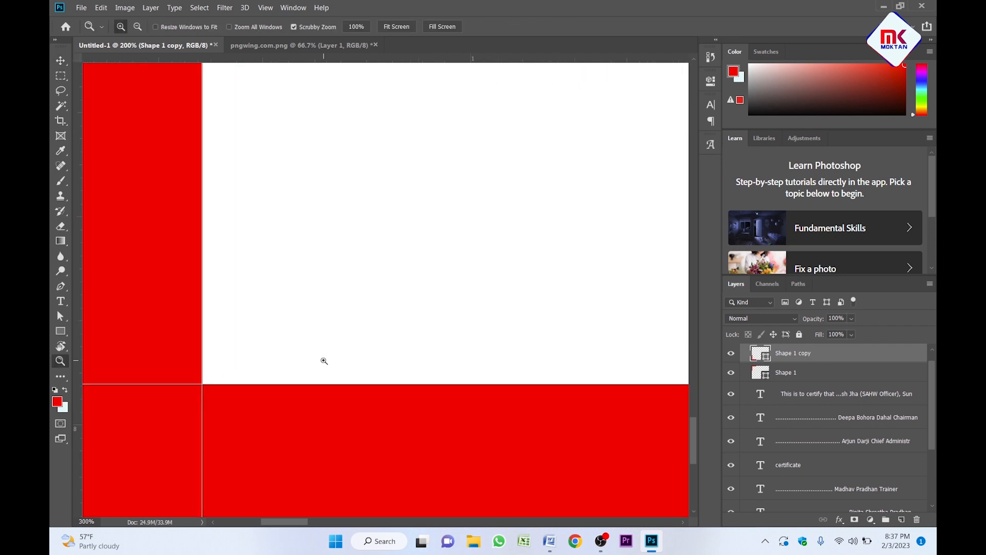
left_click(330, 333, "alt")
left_click(331, 333, "alt")
left_click(330, 333, "alt")
left_click(328, 333, "alt")
left_click(328, 333, "alt")
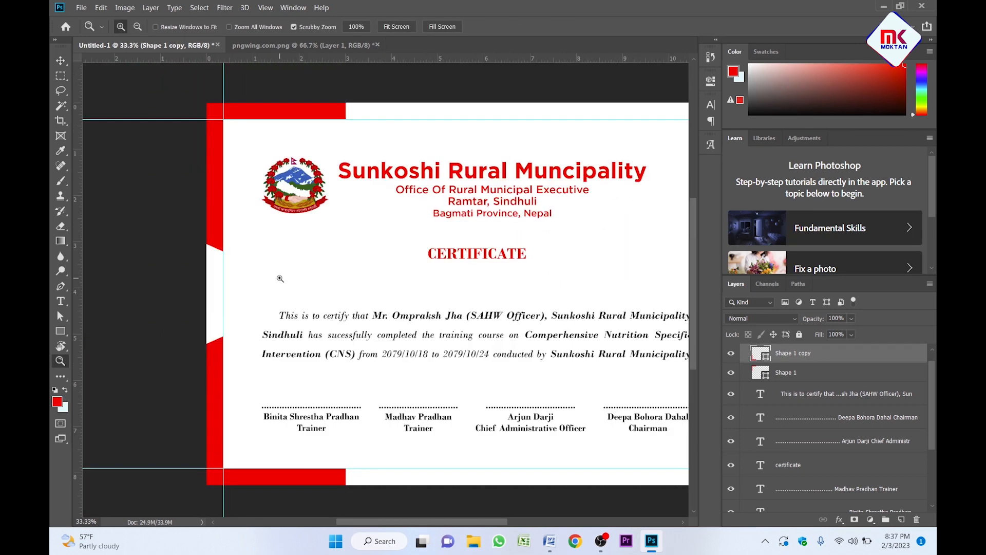
Duplicate the left red corner strip over to the top-right of the certificate.
left_click(267, 272)
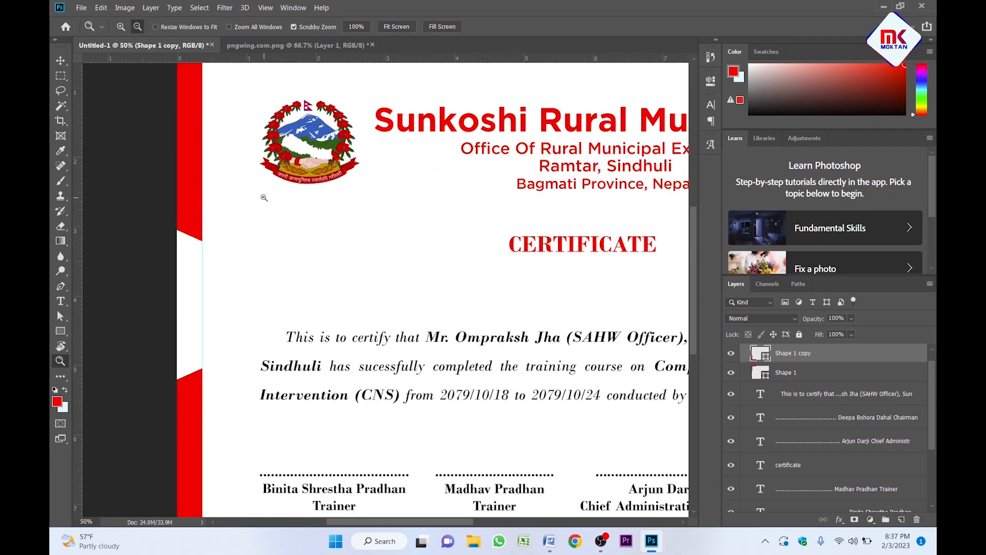
left_click_drag(264, 194, 433, 287)
left_click(360, 257, "alt")
left_click(324, 249, "alt")
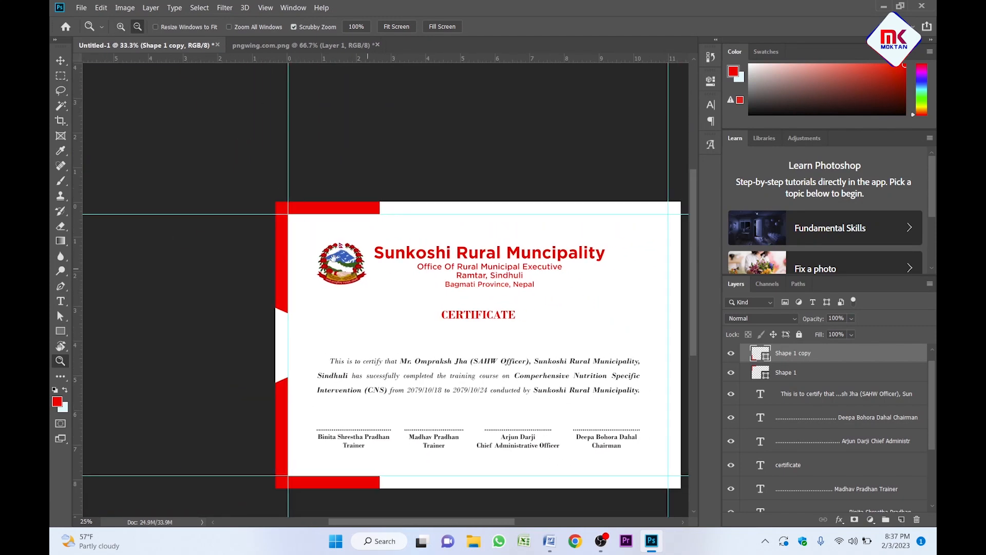
key("v")
left_click(224, 220)
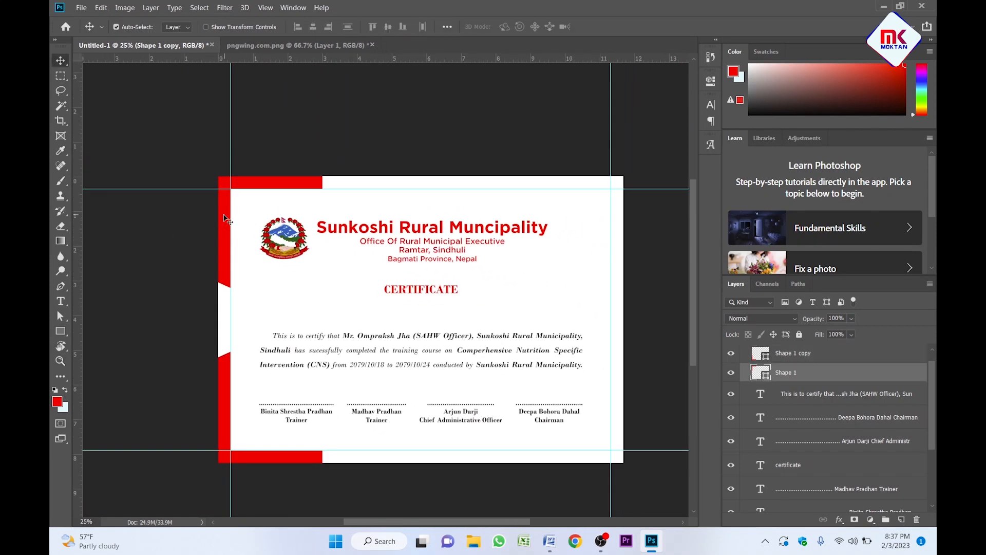
left_click(225, 218, "ctrl")
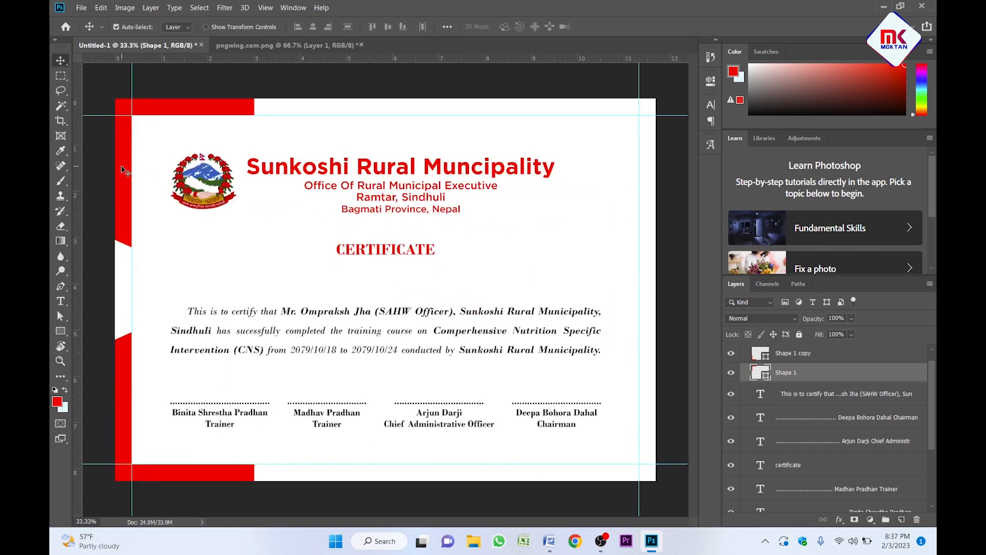
left_click_drag(123, 169, 527, 184)
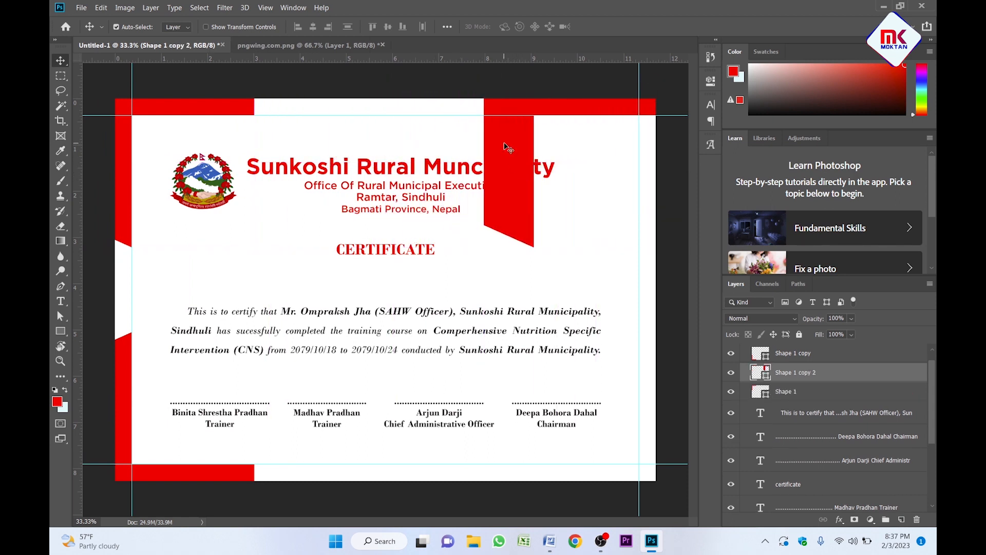
Flip the copy horizontally and nudge it right until its edge meets the top-right guide.
key("ctrl+t")
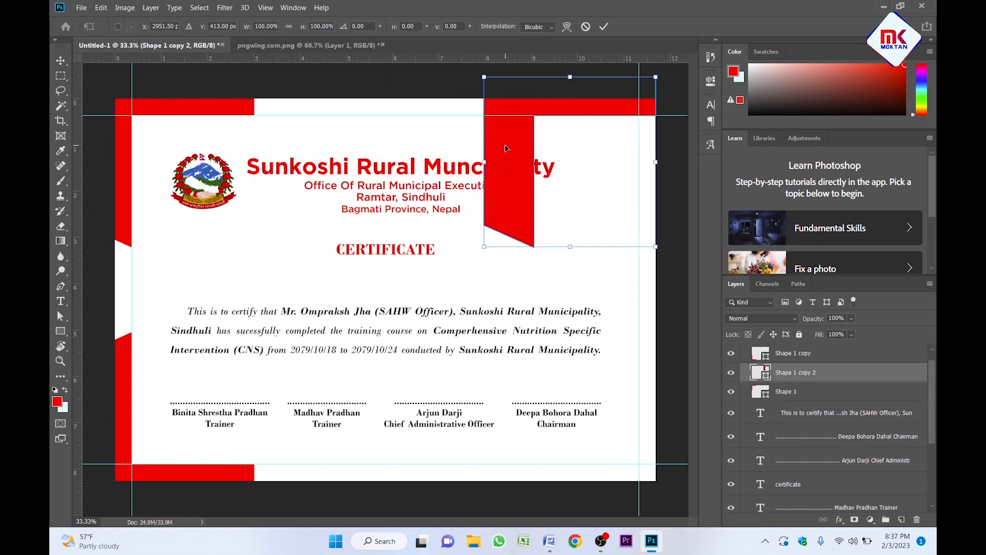
right_click(506, 149)
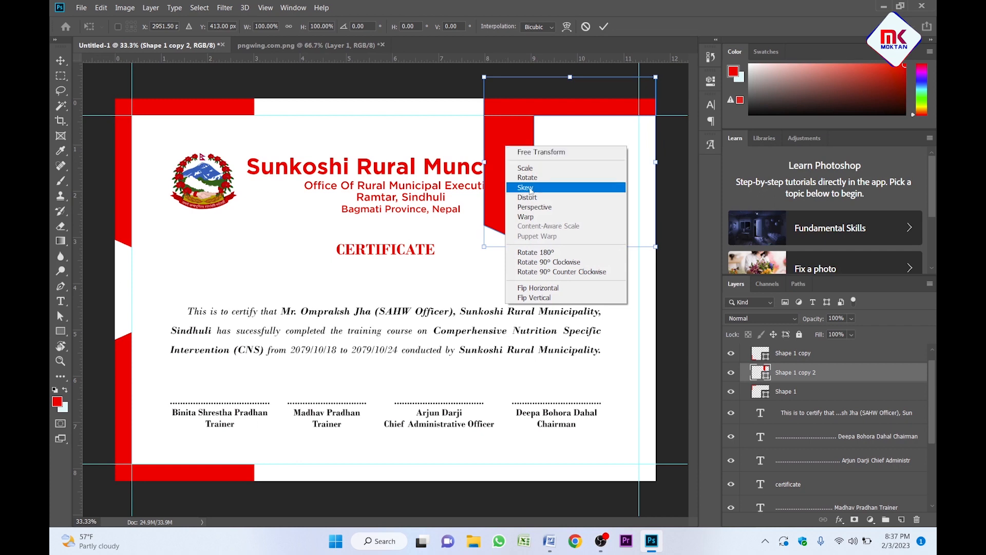
left_click(545, 288)
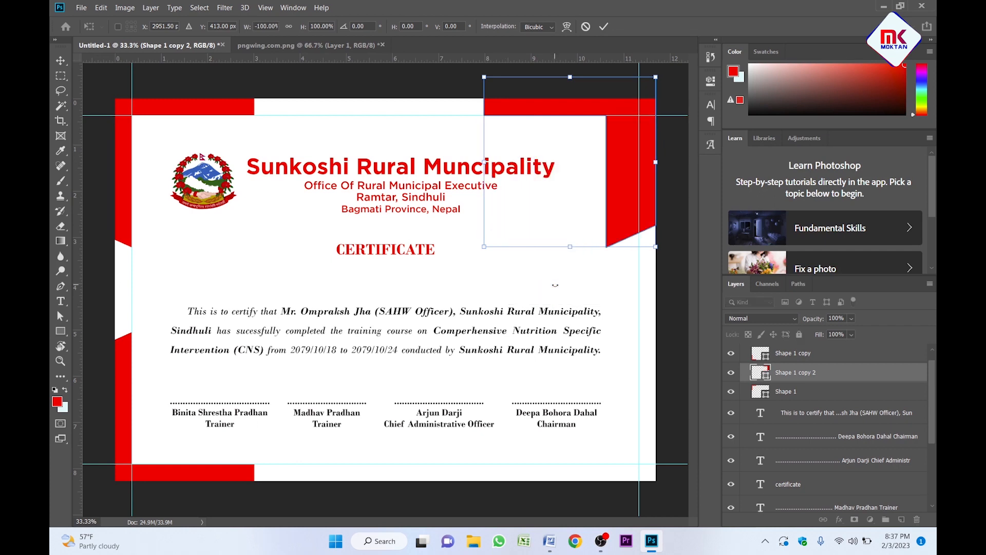
key("Return")
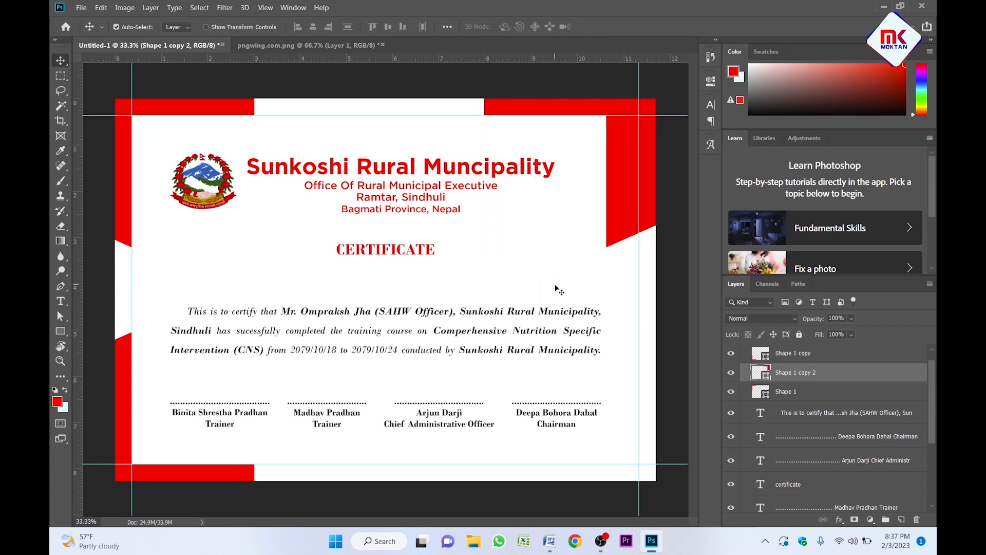
key("shift+Right")
key("shift+Right")
key("shift+Right")
key("shift+Right")
key("shift+Right")
key("shift+Right")
key("shift+Right")
key("shift+Right")
key("shift+Right")
key("shift+Right")
key("shift+Right")
key("shift+Right")
key("shift+Right")
key("shift+Right")
key("shift+Right")
key("shift+Right")
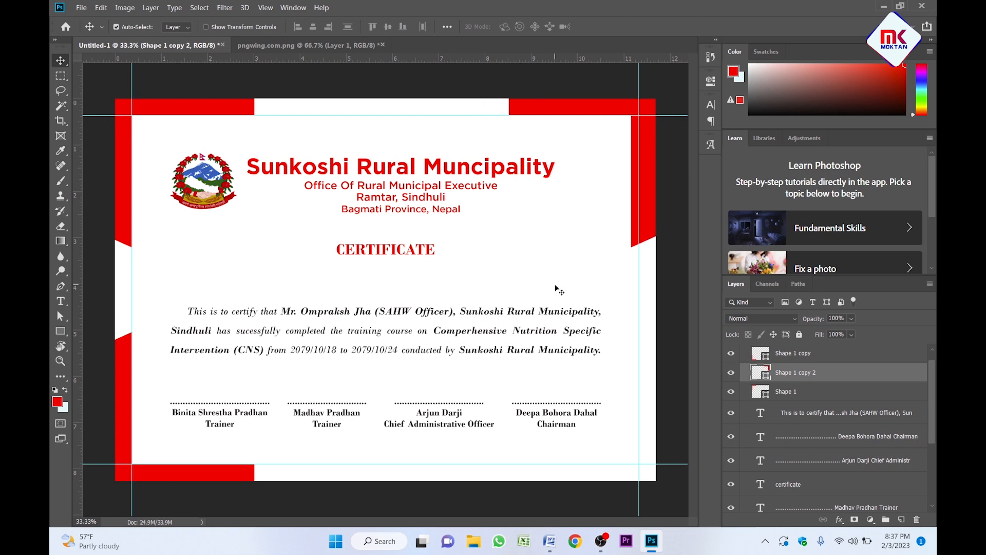
key("shift+Right")
key("shift+Right")
key("z")
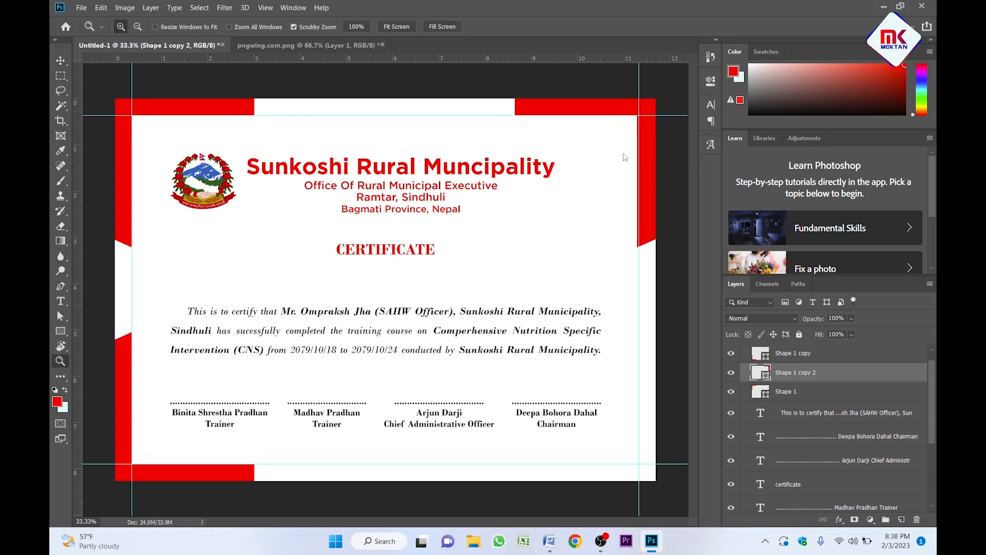
left_click(643, 153)
left_click(644, 152)
left_click(469, 337)
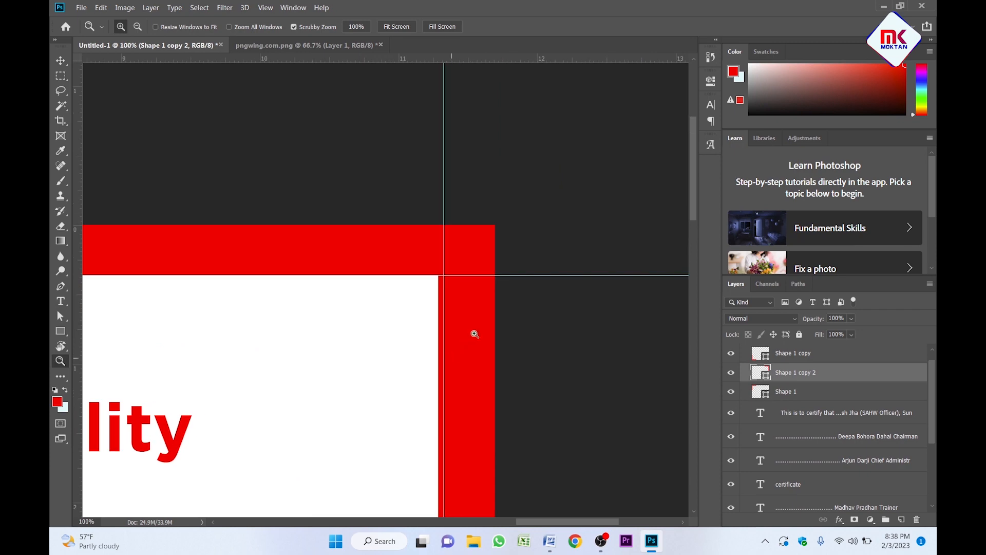
key("v")
key("shift+Right")
key("Right")
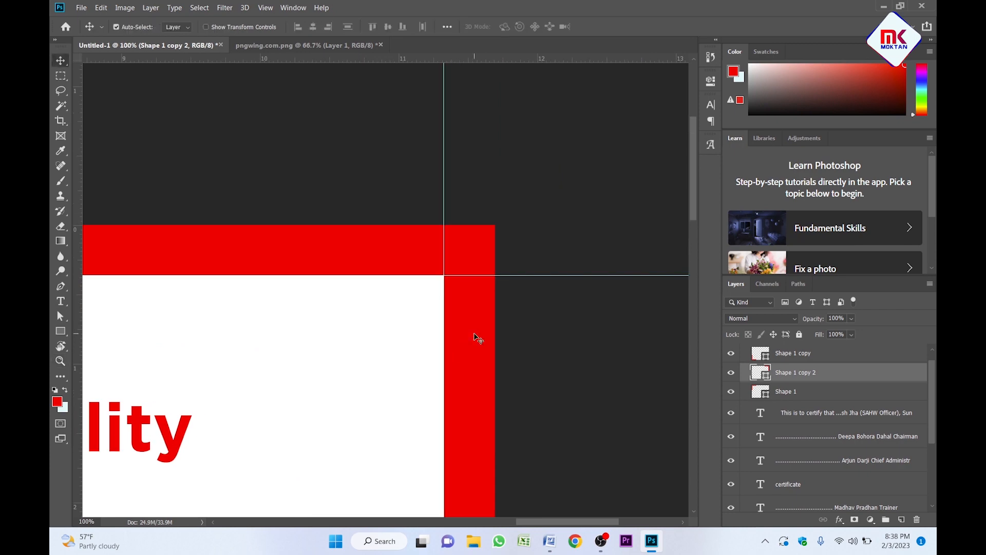
Zoom out and start copying the bottom-left red corner piece.
key("z")
left_click(475, 335, "alt")
left_click(475, 333, "alt")
left_click(475, 334, "alt")
left_click(458, 291, "alt")
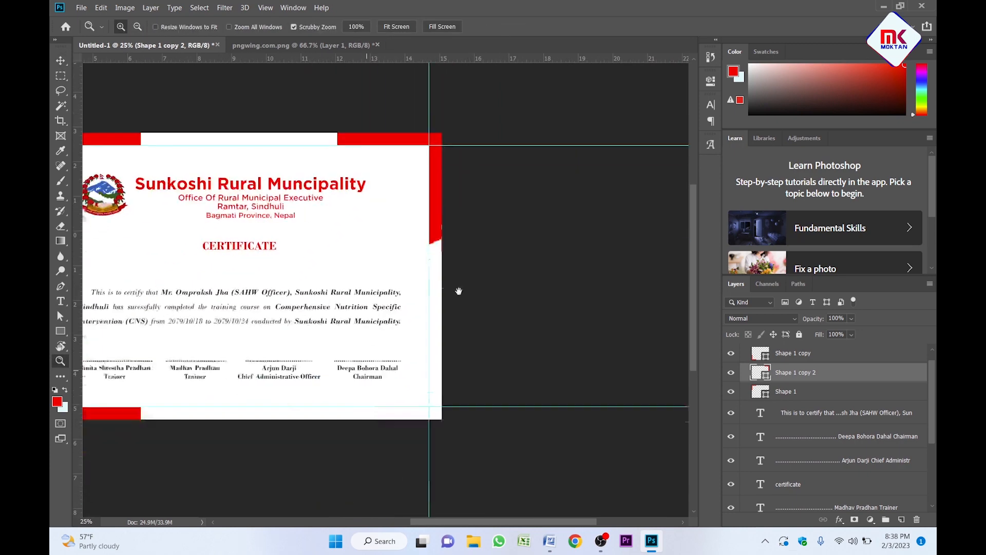
key("v")
left_click_drag(154, 302, 480, 276)
left_click(173, 263)
Flip Shape 1 copy 3 horizontally, nudge it into the bottom-right corner, and zoom out to 25%.
key("ctrl+plus")
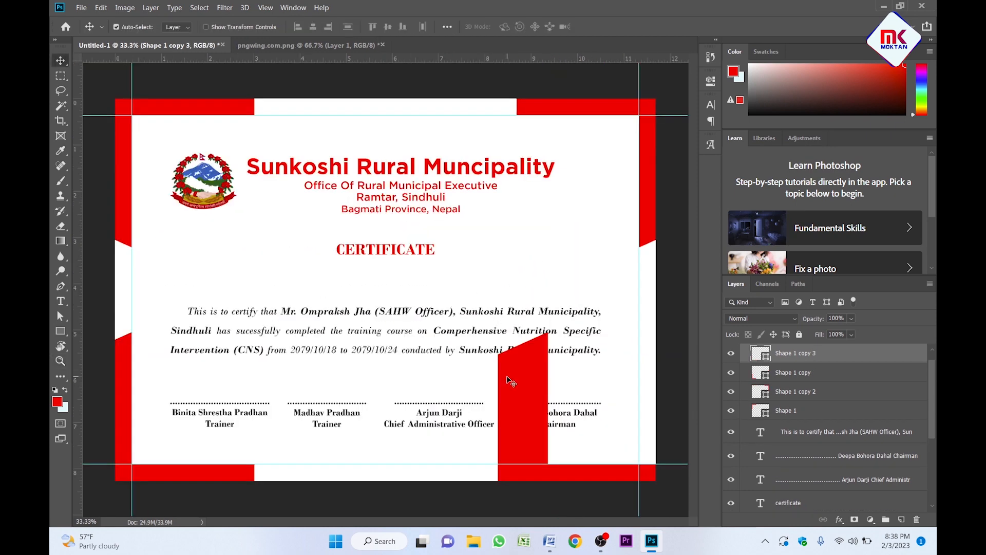
key("ctrl+t")
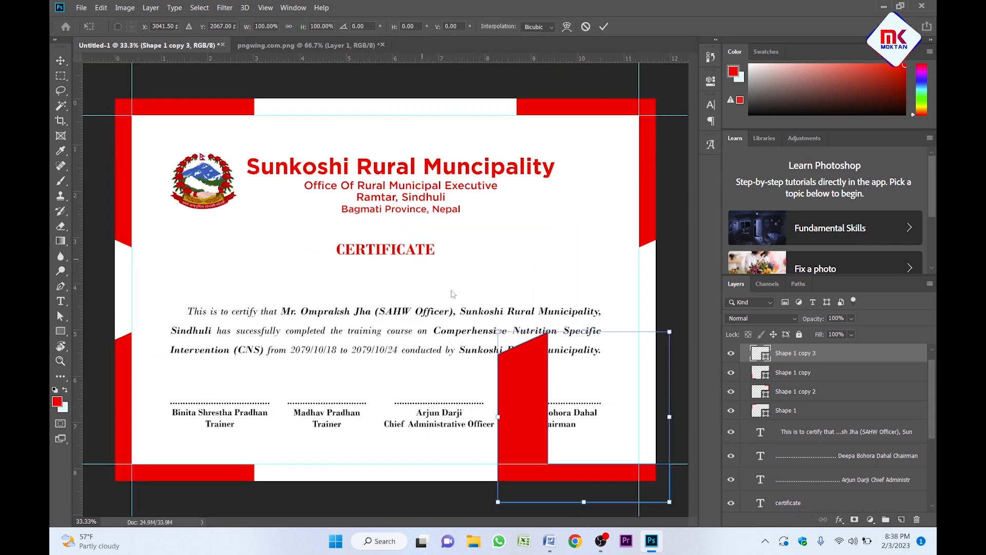
right_click(544, 386)
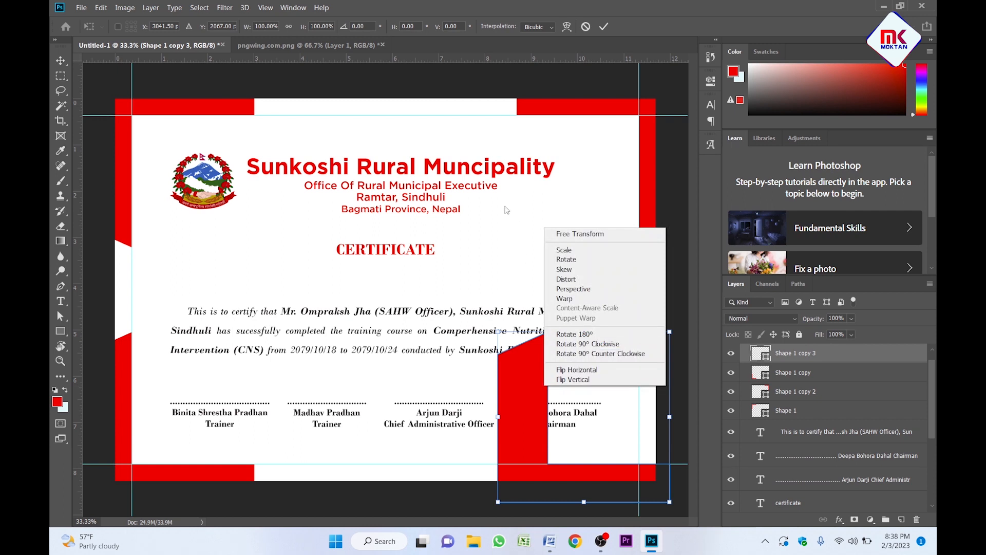
left_click(589, 370)
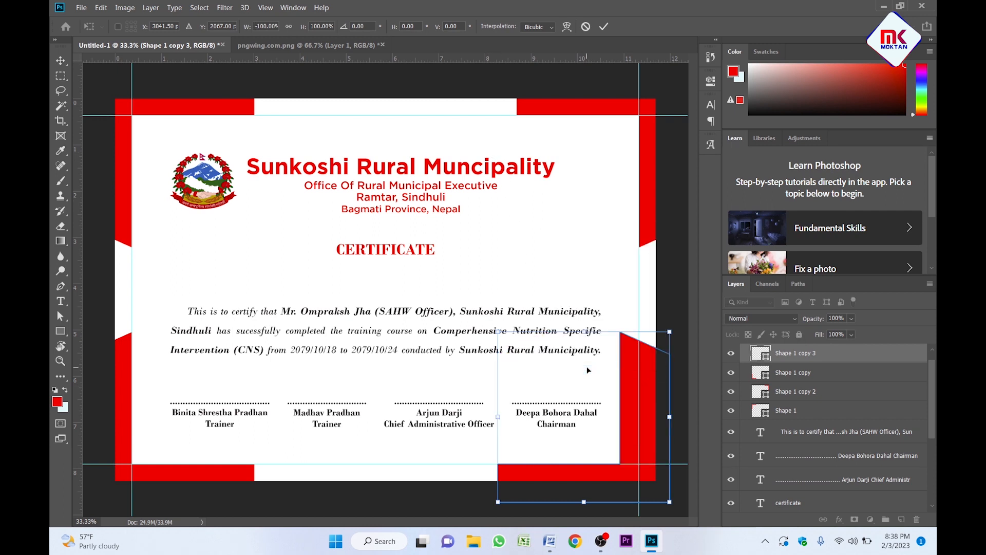
key("Return")
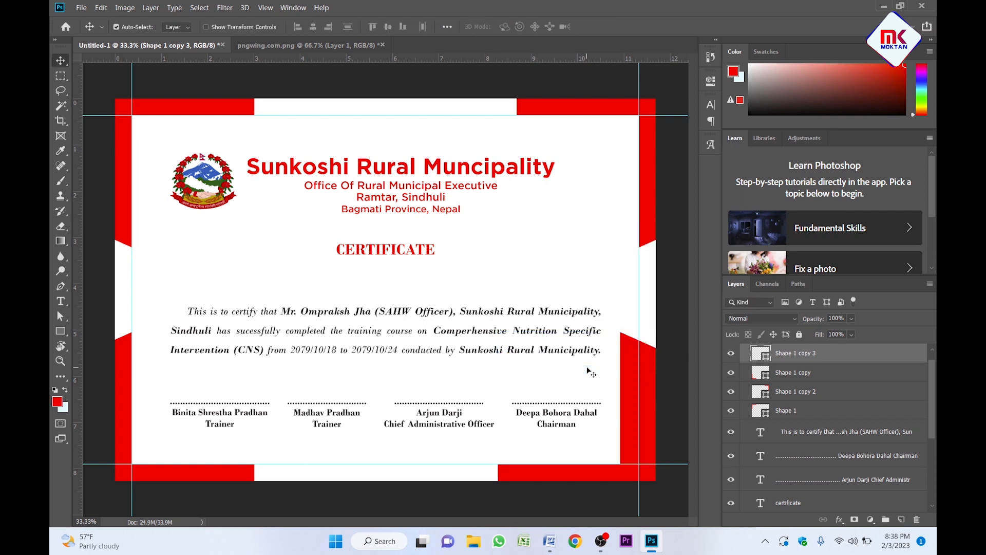
key("shift+Right")
key("shift+Right")
key("shift+Right")
key("shift+Right")
key("shift+Right")
key("shift+Right")
key("shift+Right")
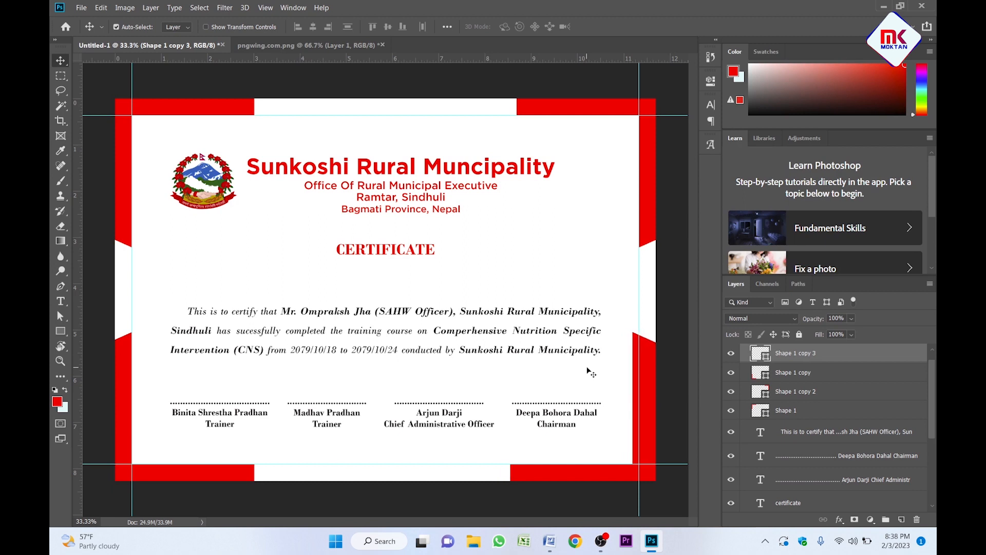
key("shift+Right")
key("shift+Right")
key("shift+Right")
key("shift+Right")
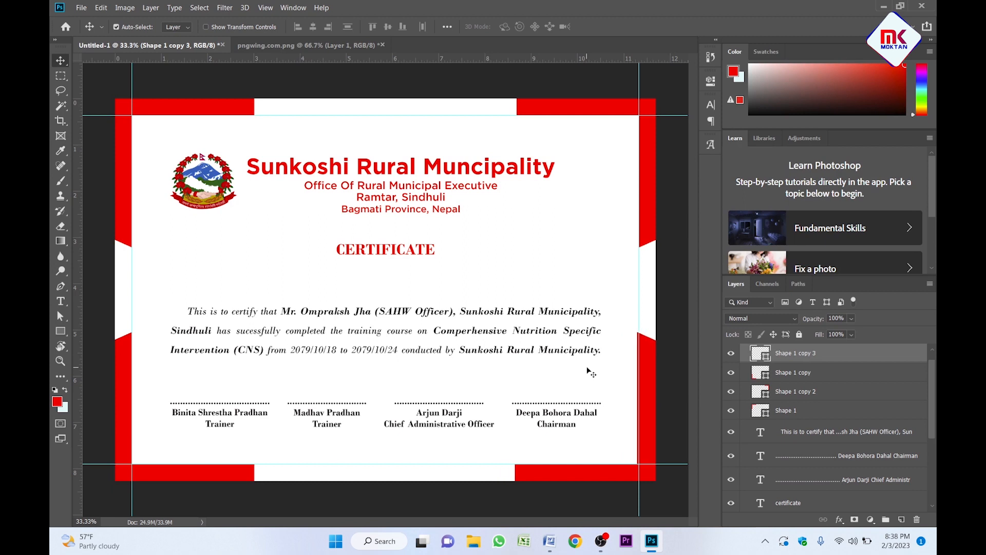
key("ctrl+minus")
left_click(432, 269)
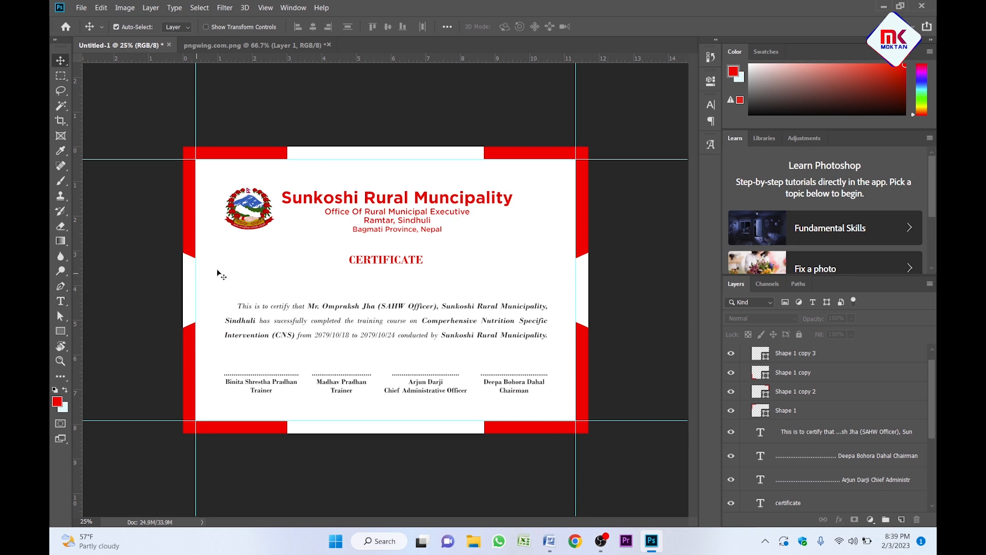
Unlock the Background layer and fill Layer 0 with deep navy #011290.
scroll(841, 405, "down", 3)
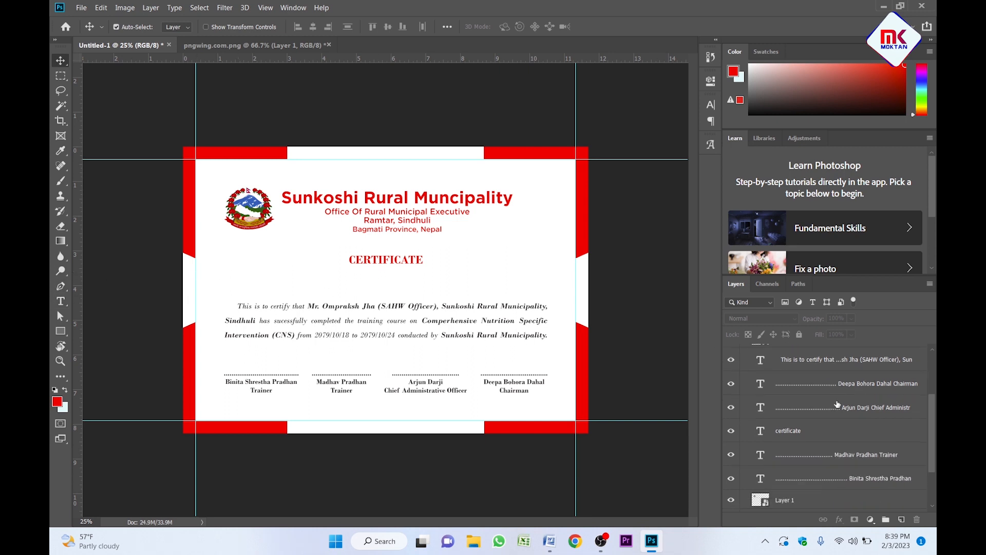
scroll(838, 404, "down", 3)
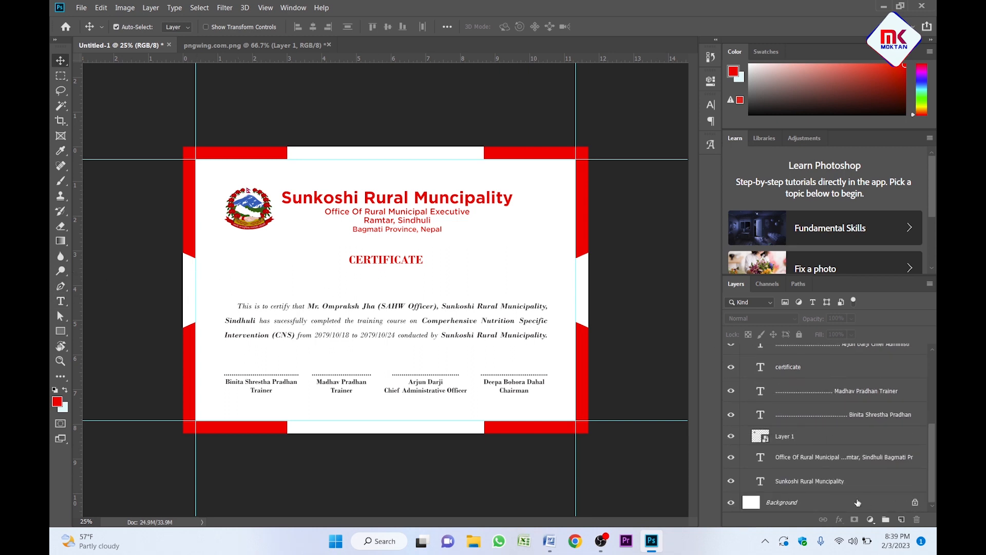
left_click(916, 502)
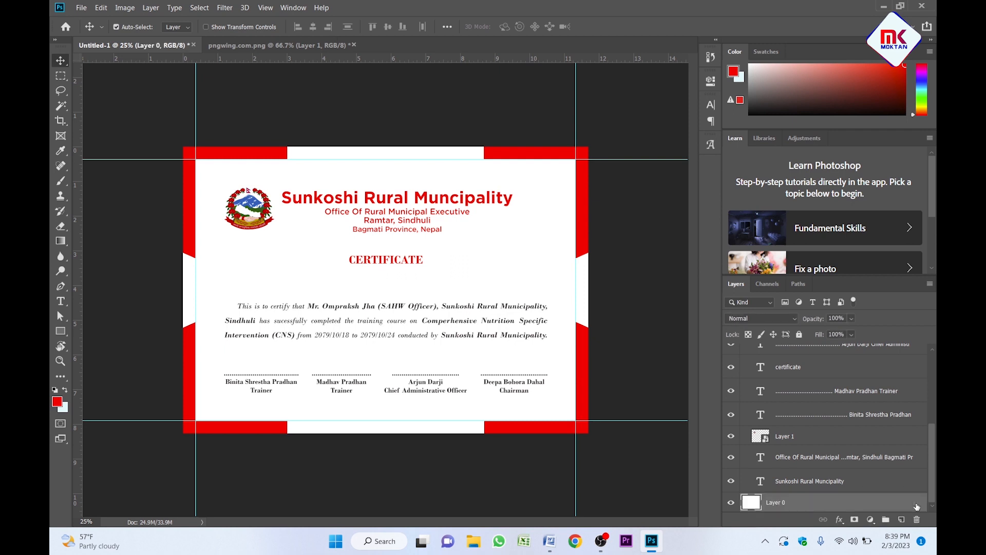
left_click(56, 403)
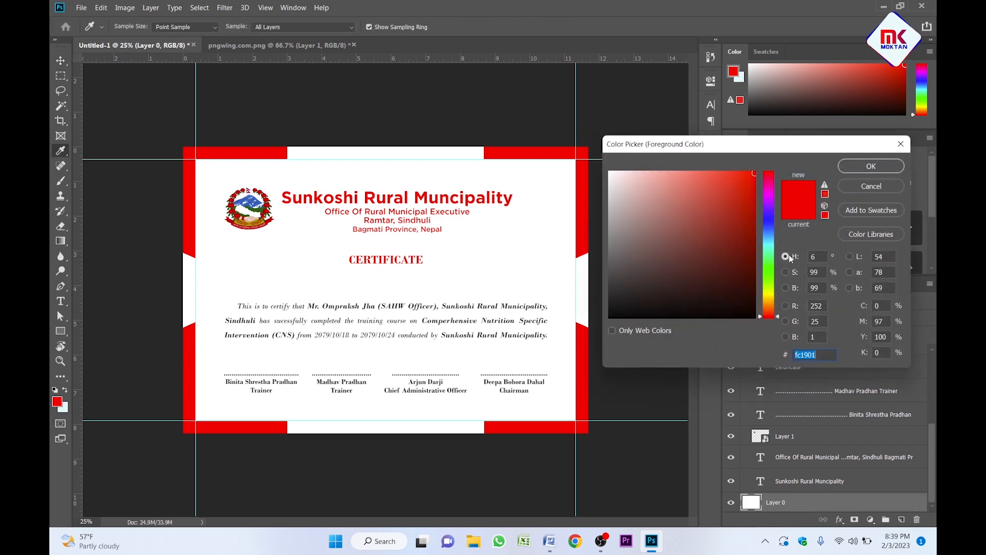
left_click_drag(769, 234, 769, 223)
left_click(755, 235)
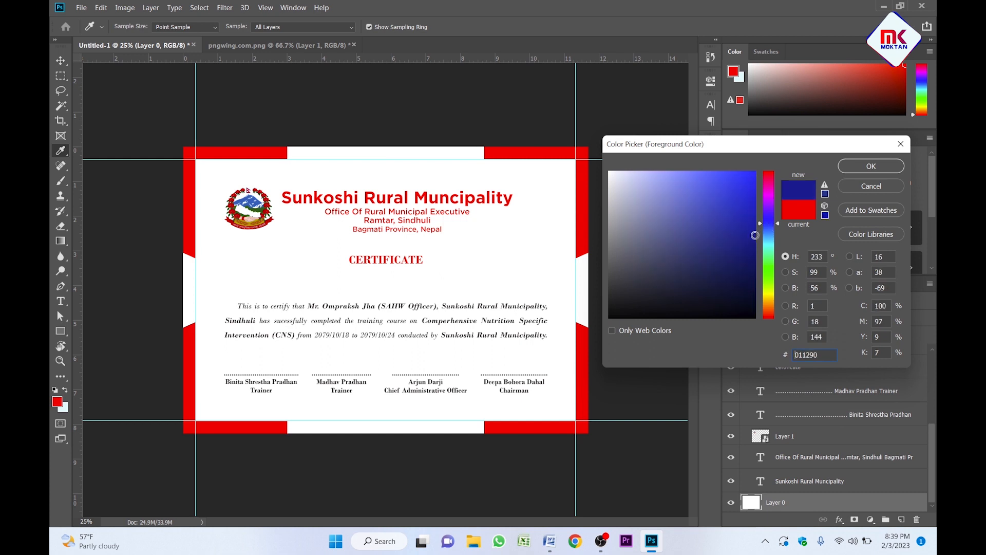
left_click(871, 166)
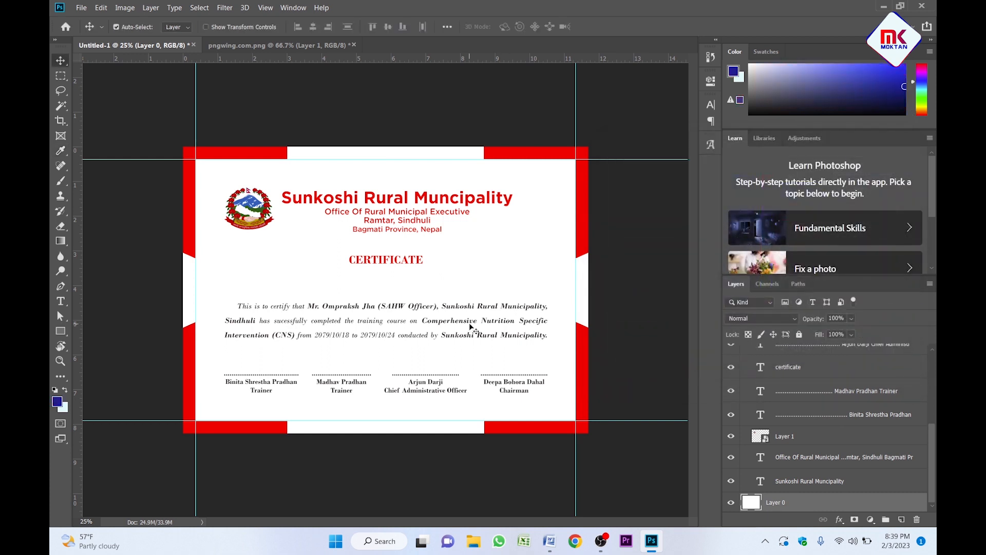
key("alt+BackSpace")
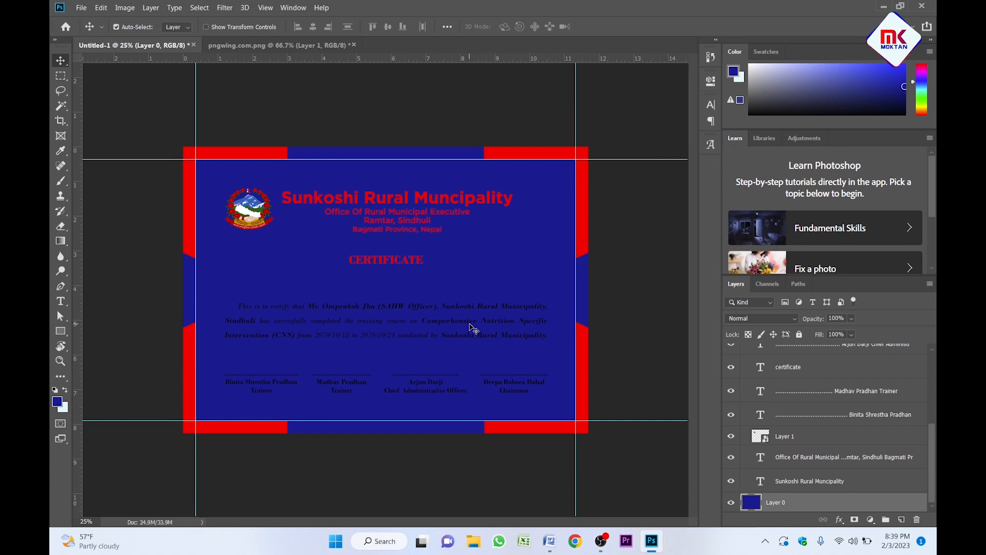
key("ctrl+space")
left_click(384, 239, "ctrl")
left_click(384, 239, "ctrl+alt")
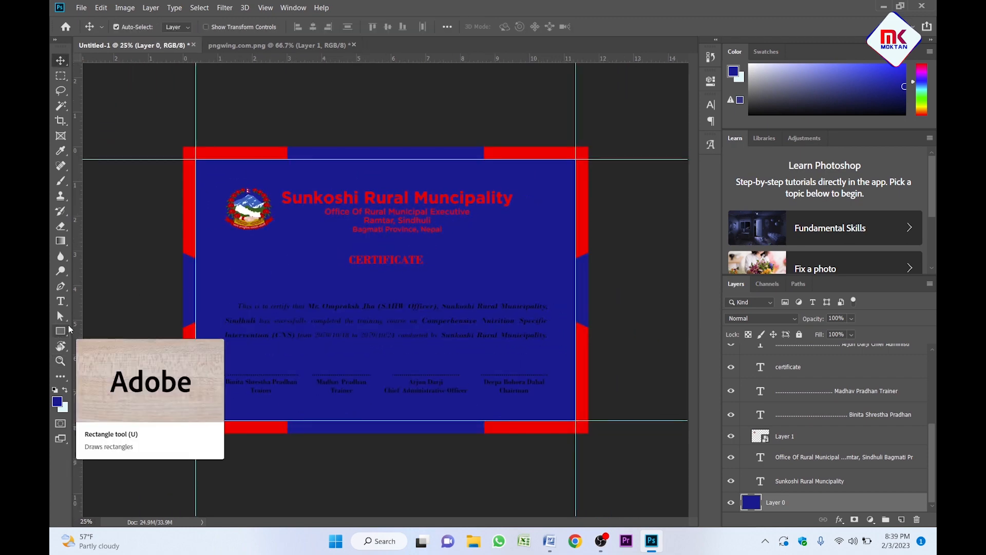
left_click(61, 332)
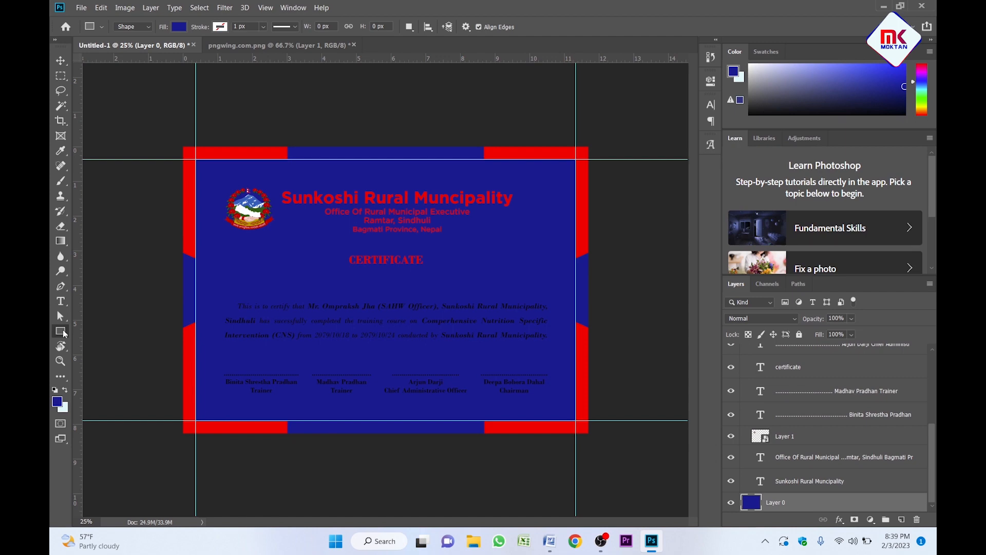
Draw a rectangle from the top-left guide intersection to the bottom-right one.
key("ctrl+space")
left_click(209, 173, "ctrl")
left_click(210, 173, "ctrl")
left_click(212, 174, "ctrl")
left_click_drag(266, 214, 399, 312)
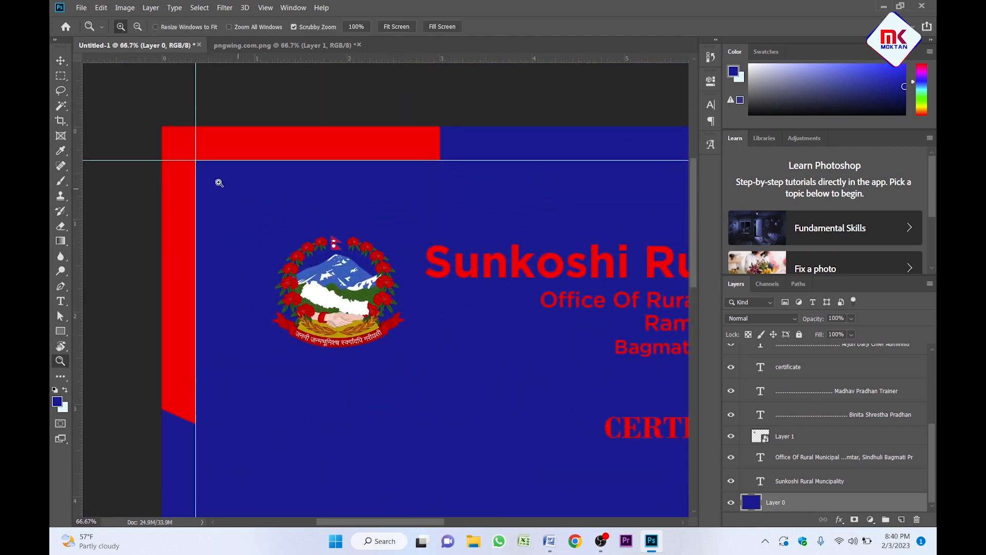
left_click(62, 332)
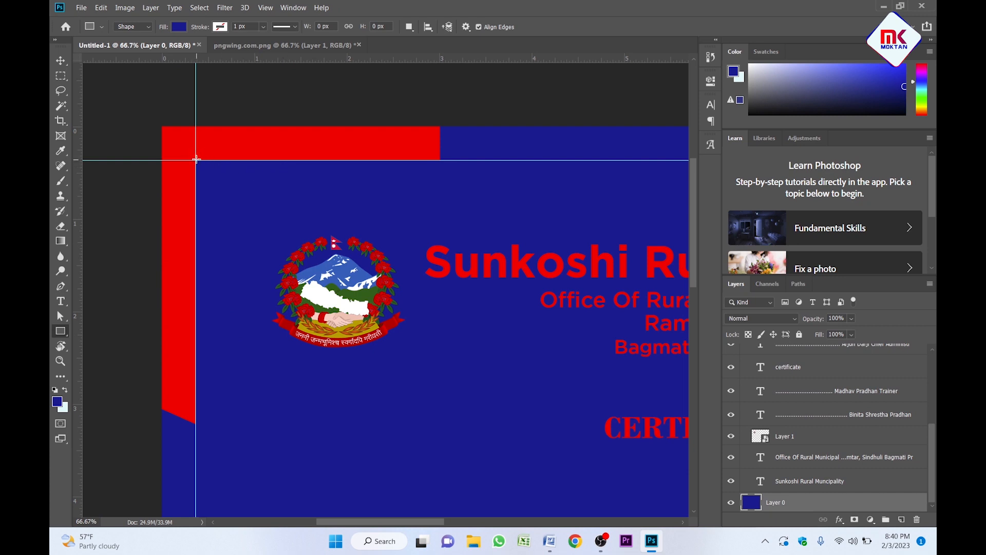
left_click_drag(196, 160, 637, 437)
Give Rectangle 1 a pale mint fill from the swatches.
key("ctrl+minus")
key("ctrl+minus")
key("ctrl+minus")
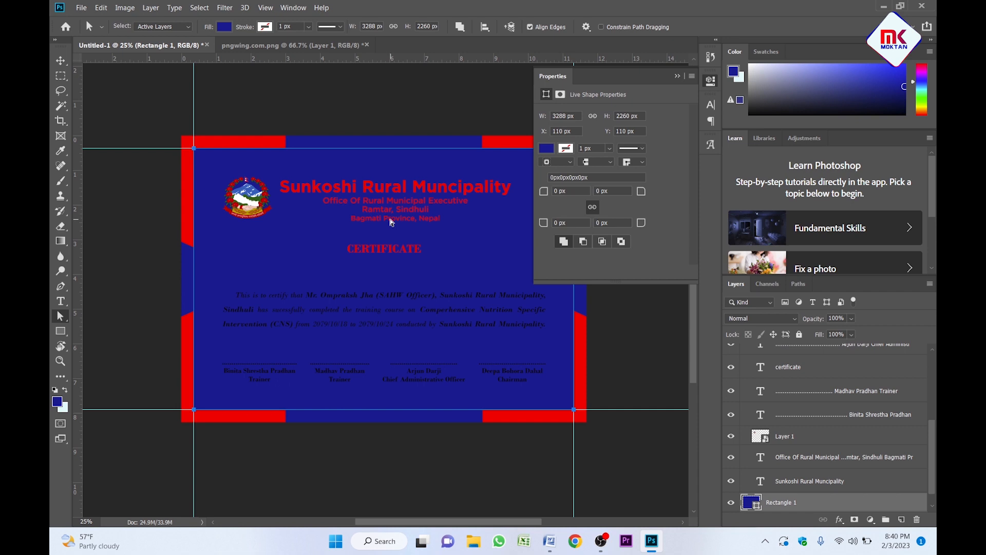
left_click(546, 149)
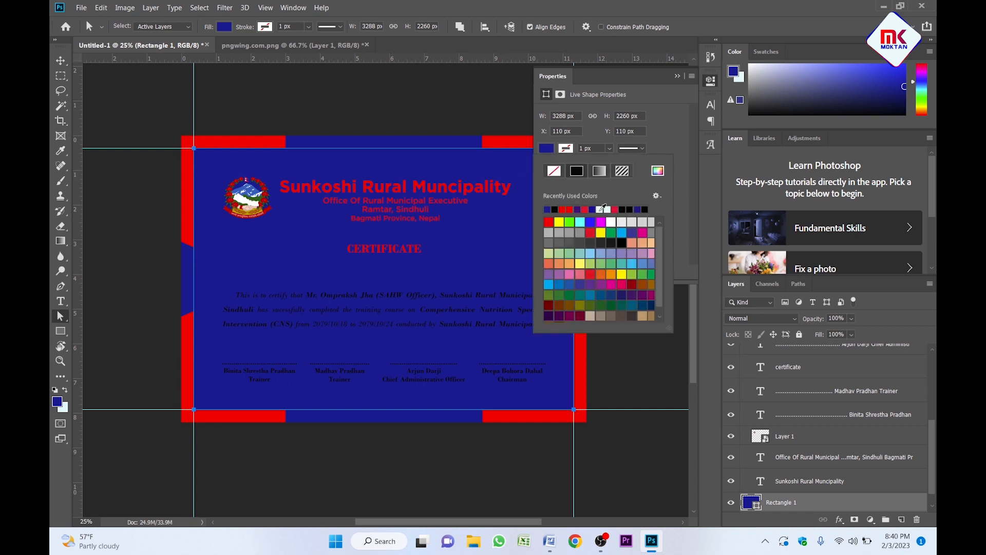
left_click(605, 209)
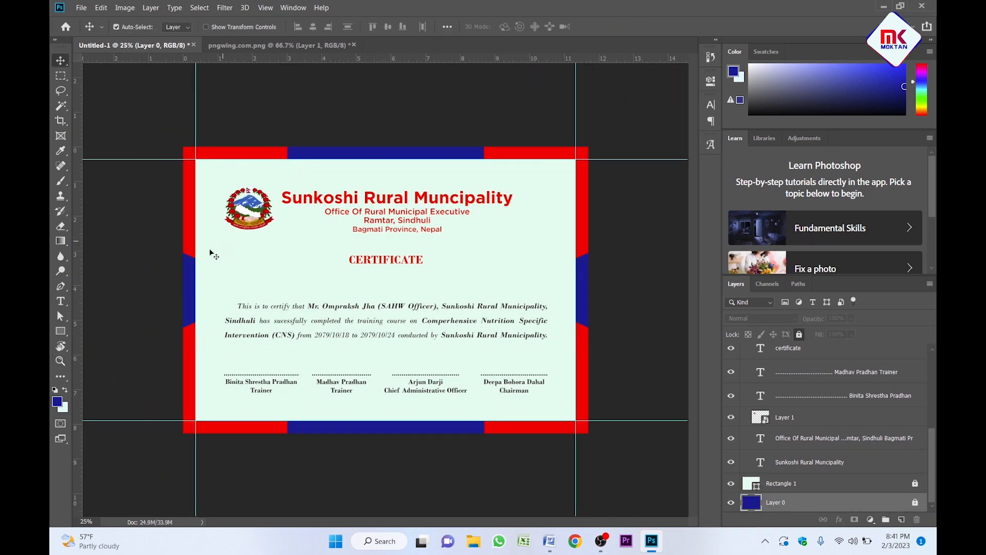
left_click(64, 333)
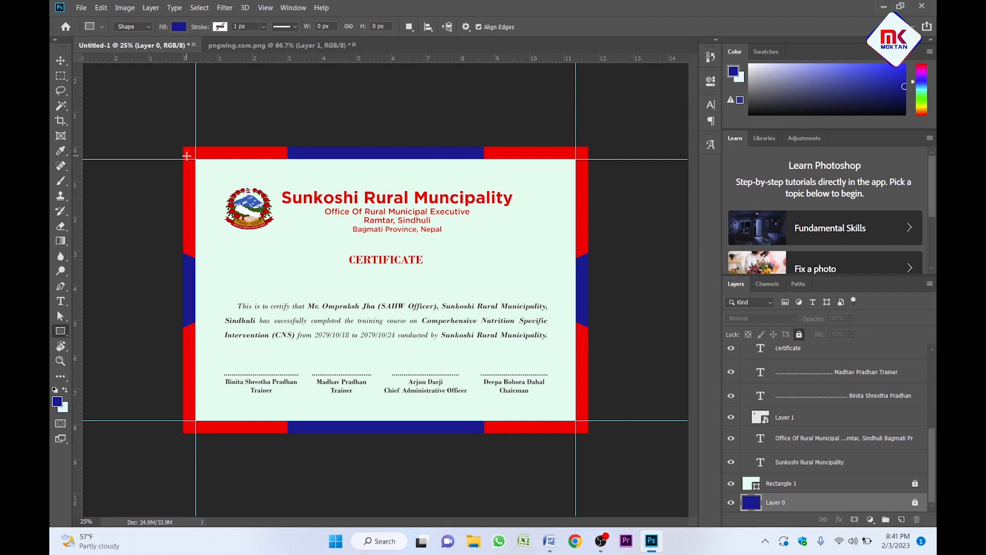
Draw a rectangle over the certificate with a 25 px white stroke and bring it to the top.
left_click_drag(187, 159, 584, 427)
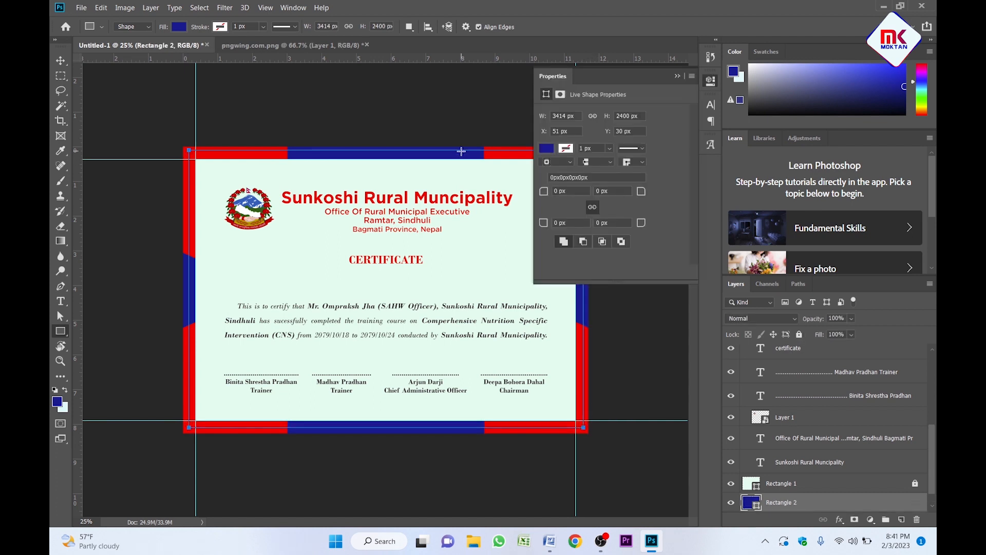
left_click(566, 149)
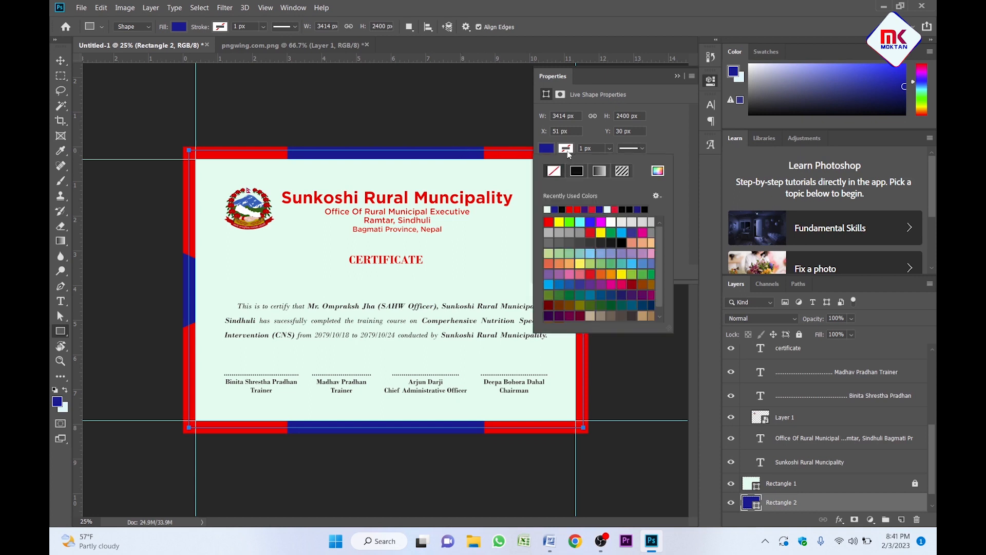
left_click(552, 207)
left_click(584, 149)
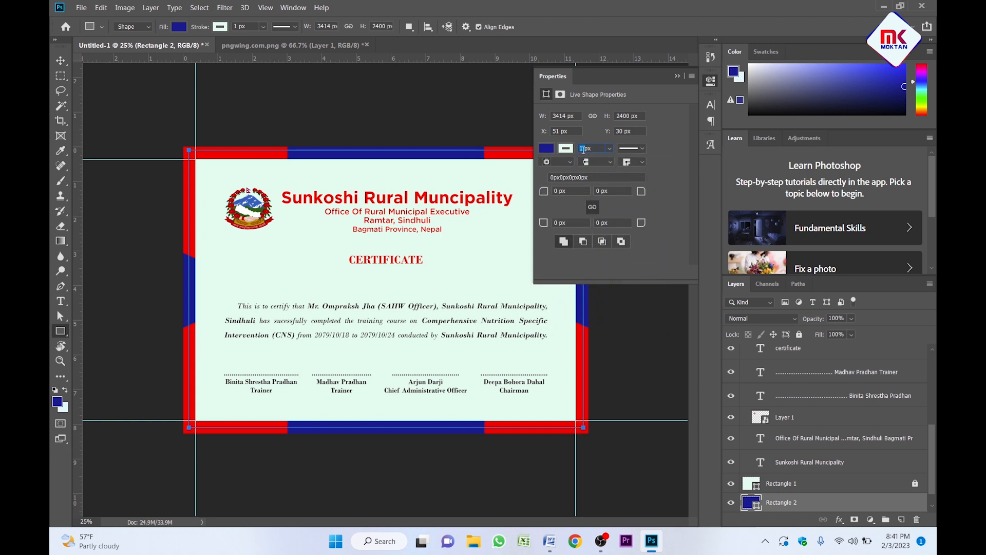
type("25")
key("Return")
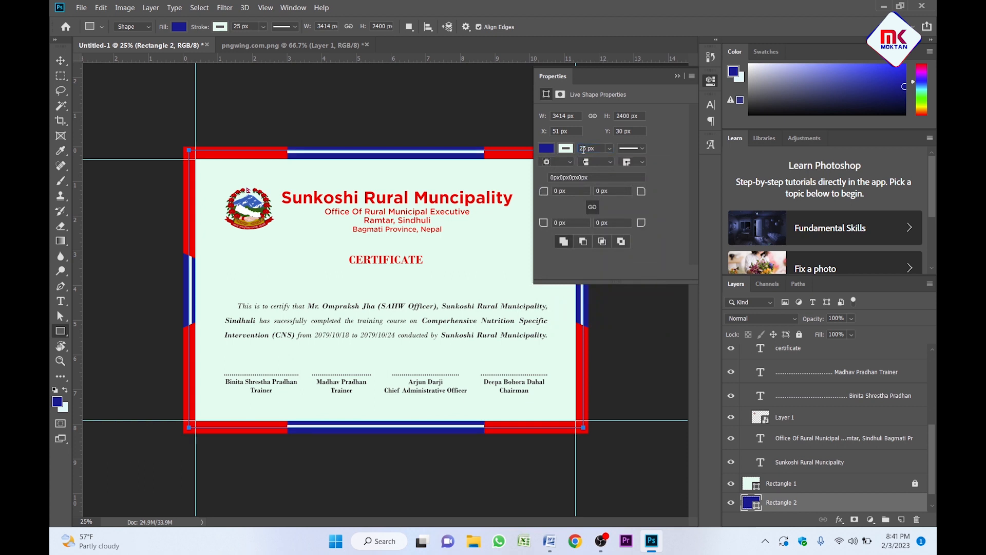
left_click(677, 76)
key("v")
key("ctrl+shift+bracketright")
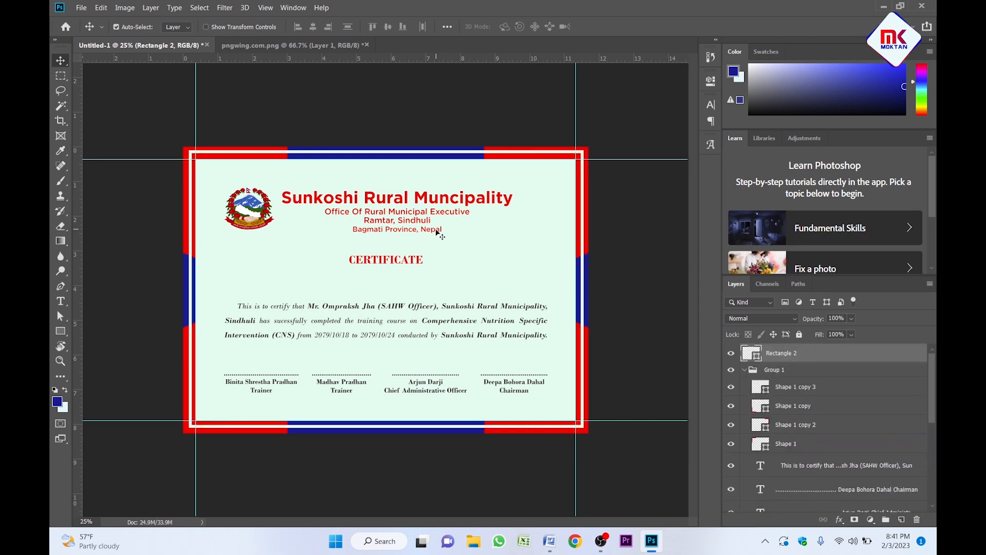
Centre the white-stroked Rectangle 2 frame horizontally and vertically on the full canvas.
left_click(179, 192)
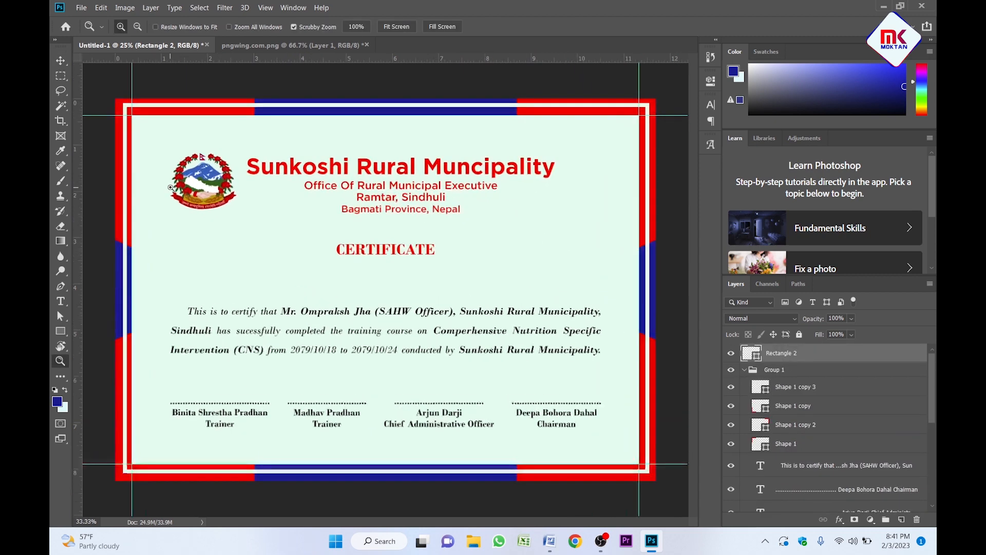
left_click(257, 198)
left_click(332, 204)
left_click(331, 204)
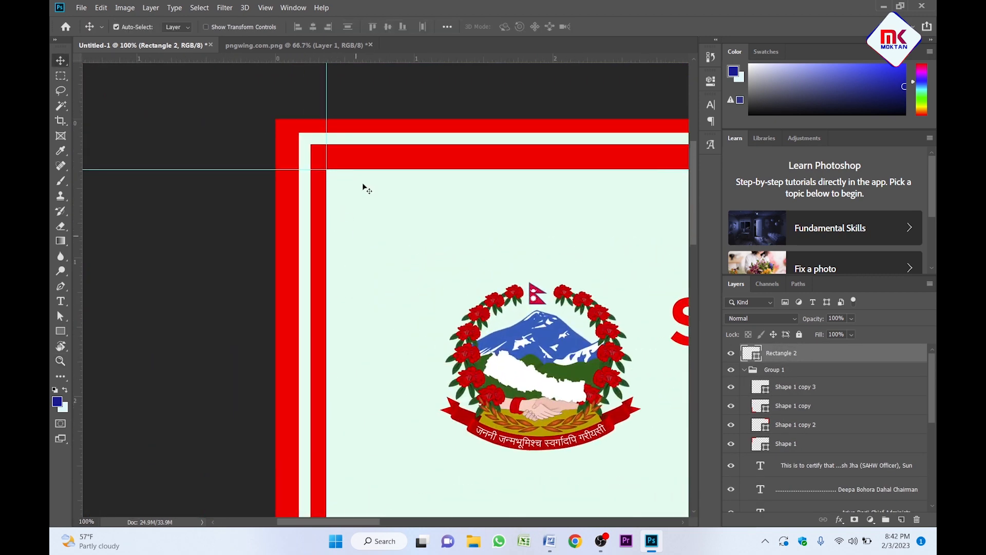
key("v")
key("ctrl+a")
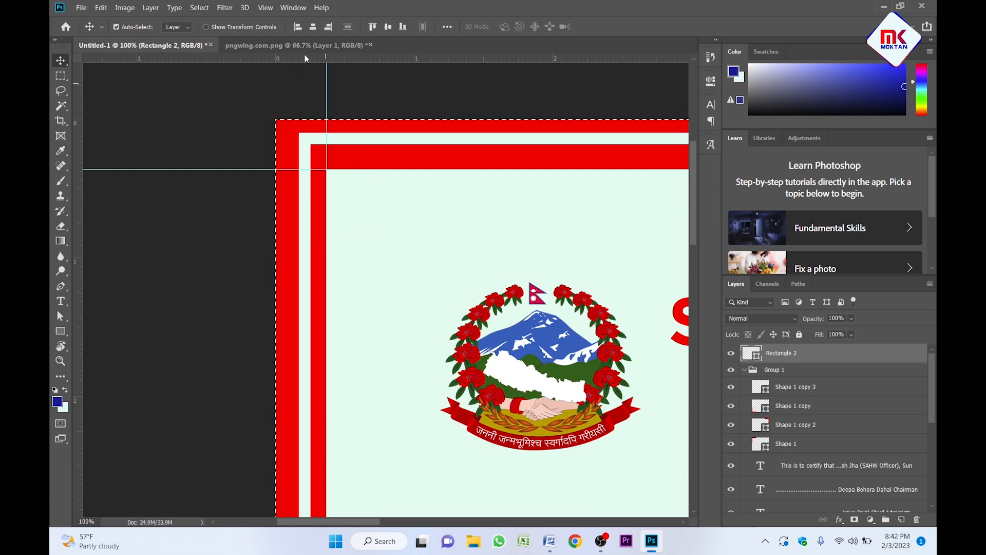
left_click(310, 29)
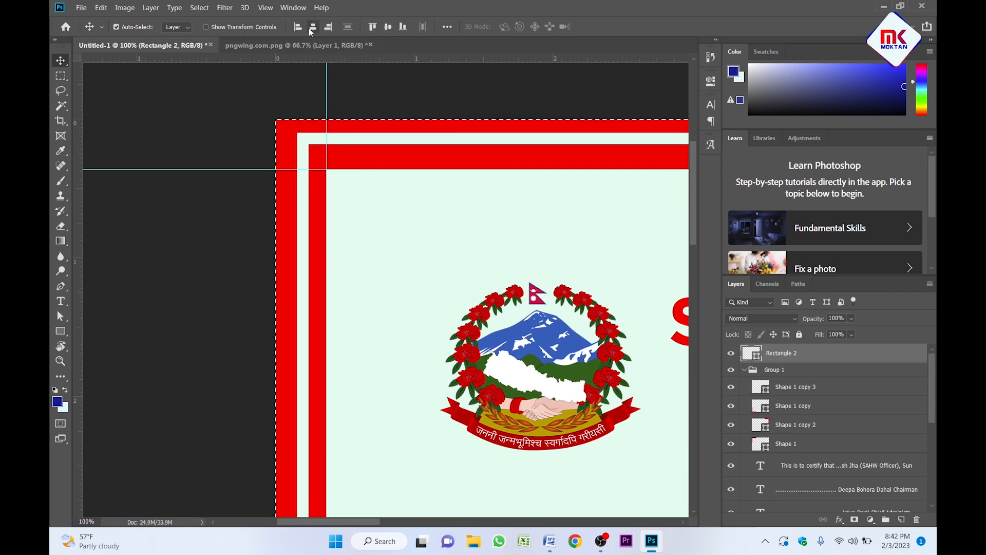
left_click(390, 30)
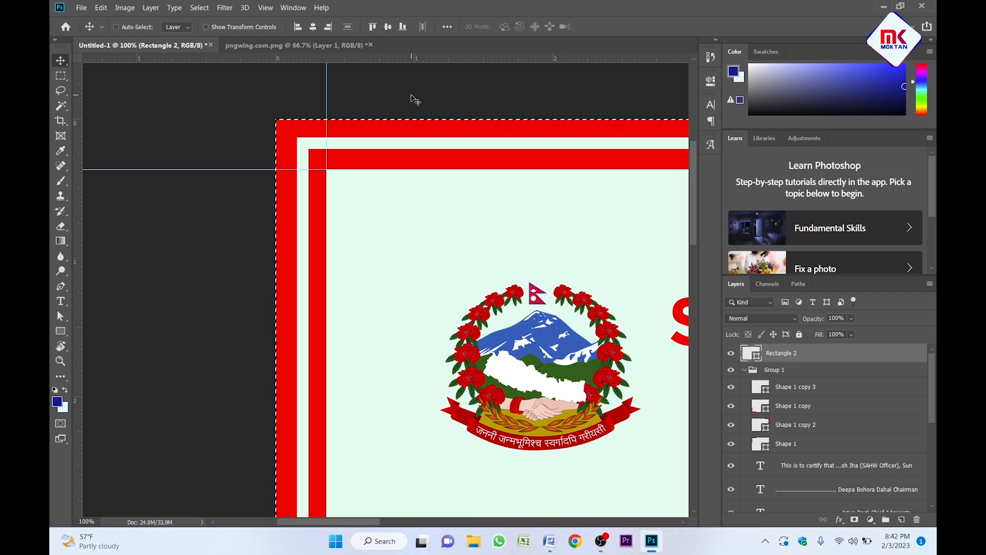
key("ctrl+d")
key("ctrl+minus")
key("ctrl+minus")
key("ctrl+minus")
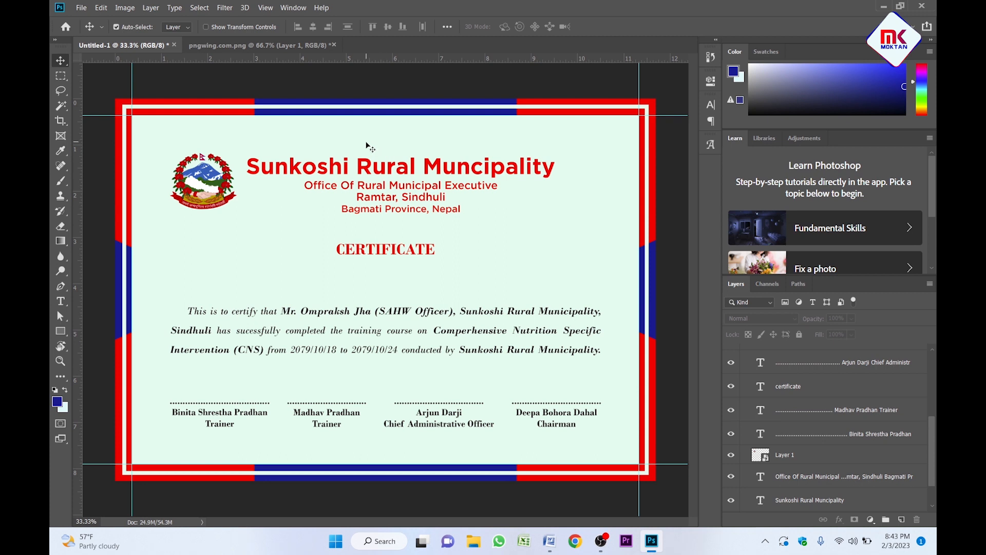
Scale the Sunkoshi Rural Municipality heading and address lines up to about 113%.
left_click(368, 169)
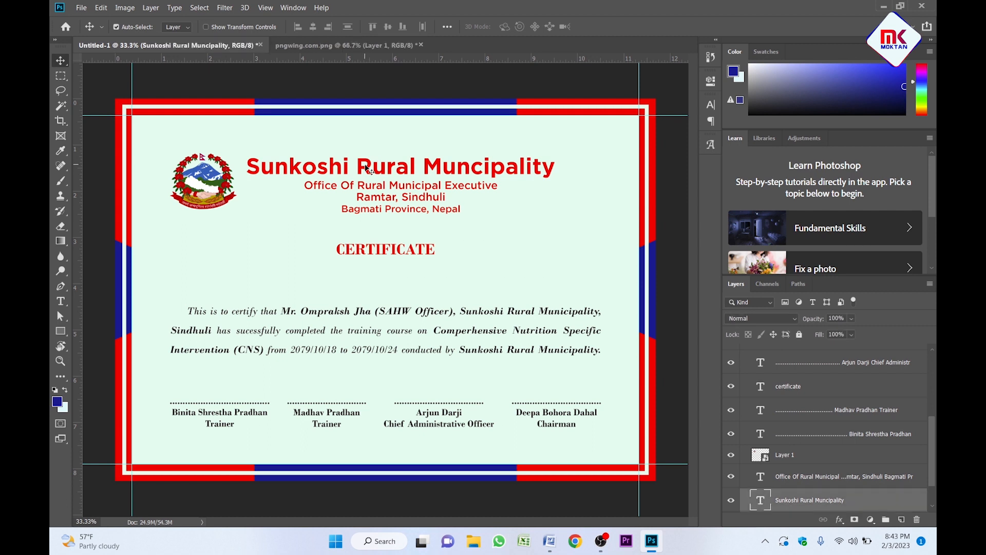
left_click(393, 199, "shift")
key("ctrl+t")
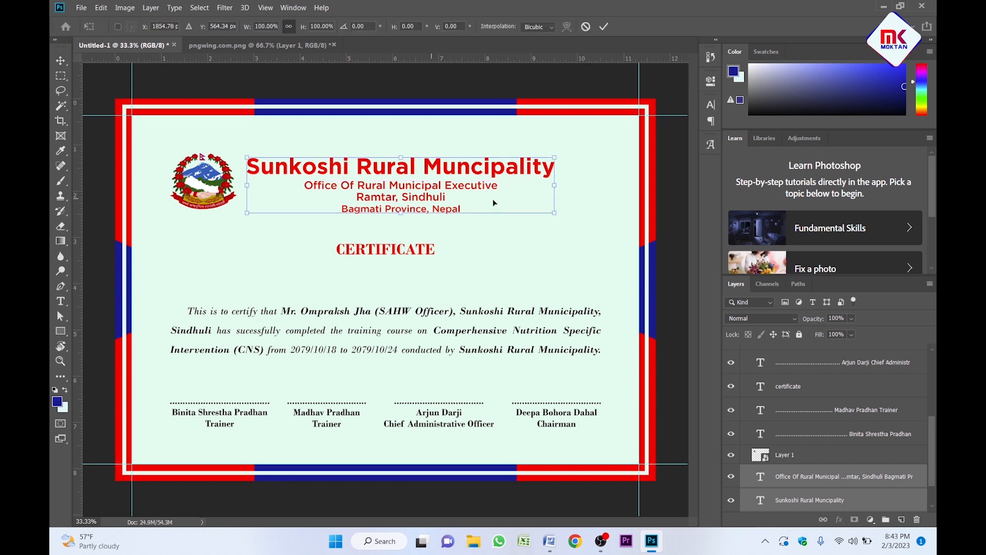
left_click_drag(555, 210, 596, 216)
key("Return")
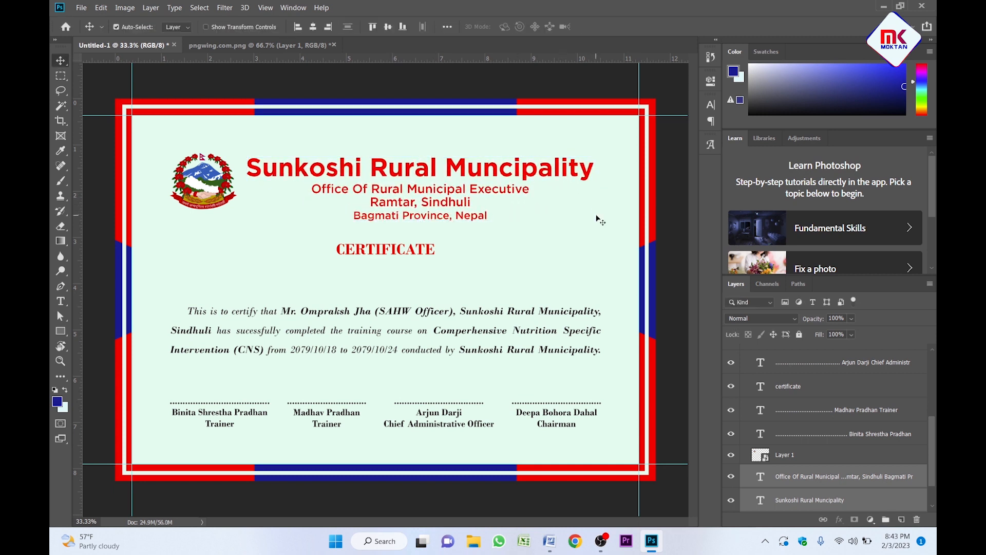
Enlarge the emblem slightly.
left_click(215, 177)
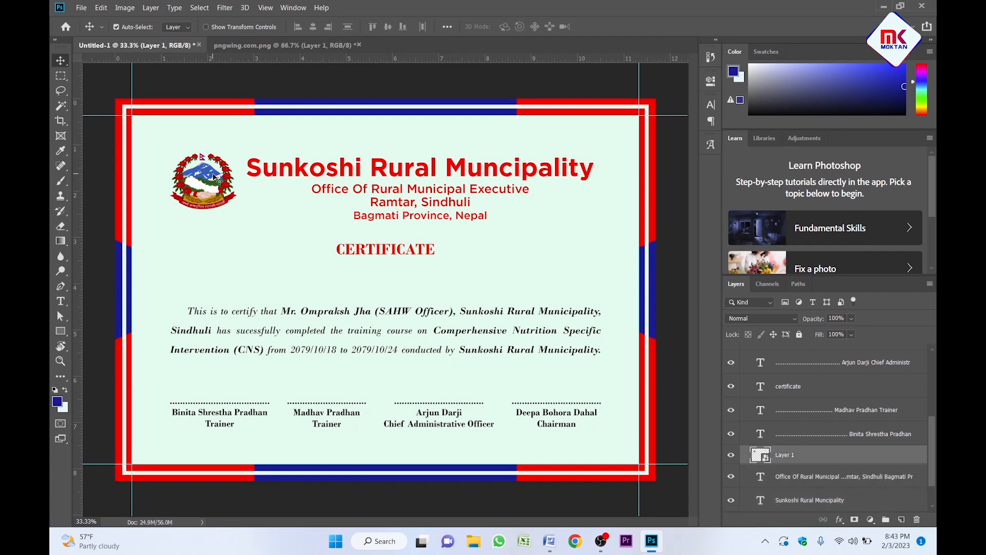
key("ctrl+t")
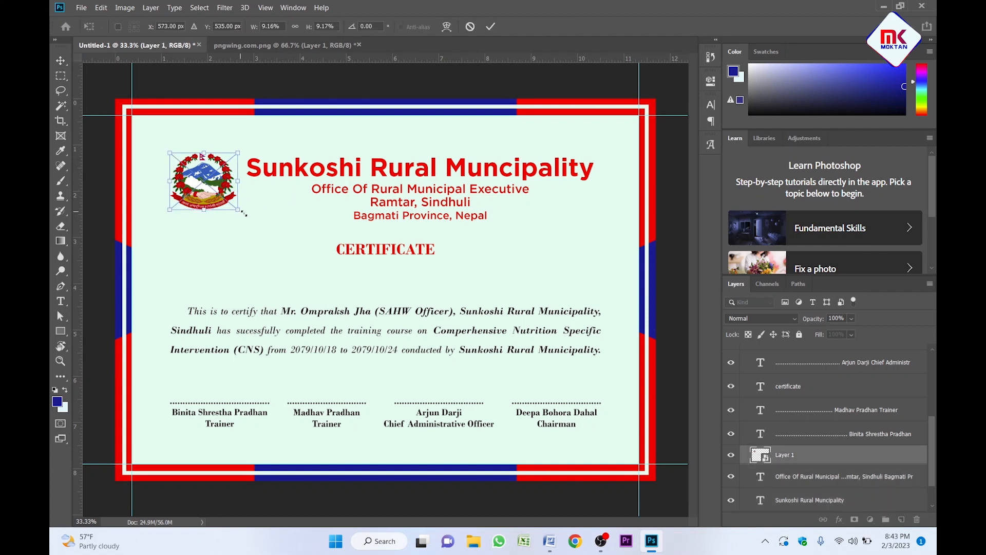
left_click_drag(244, 213, 247, 215)
key("Return")
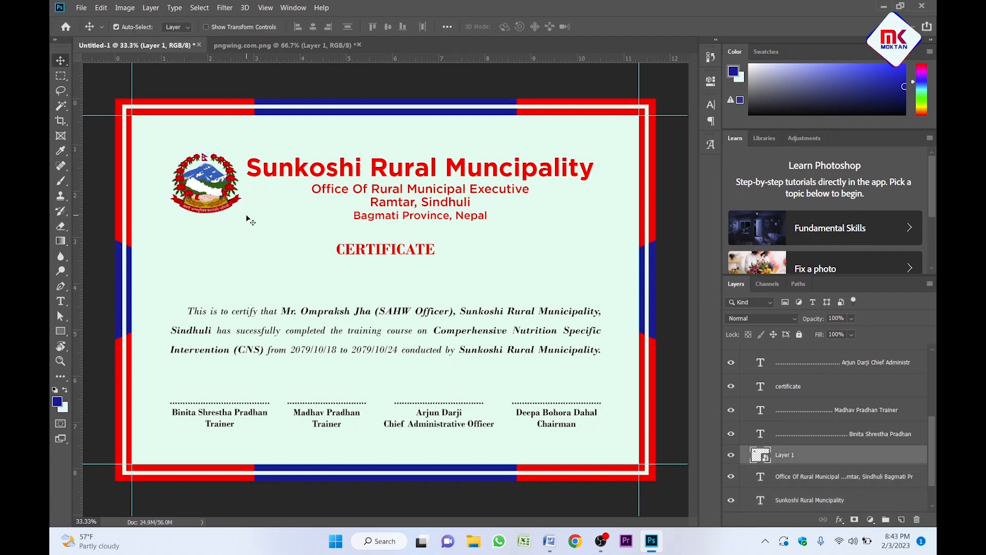